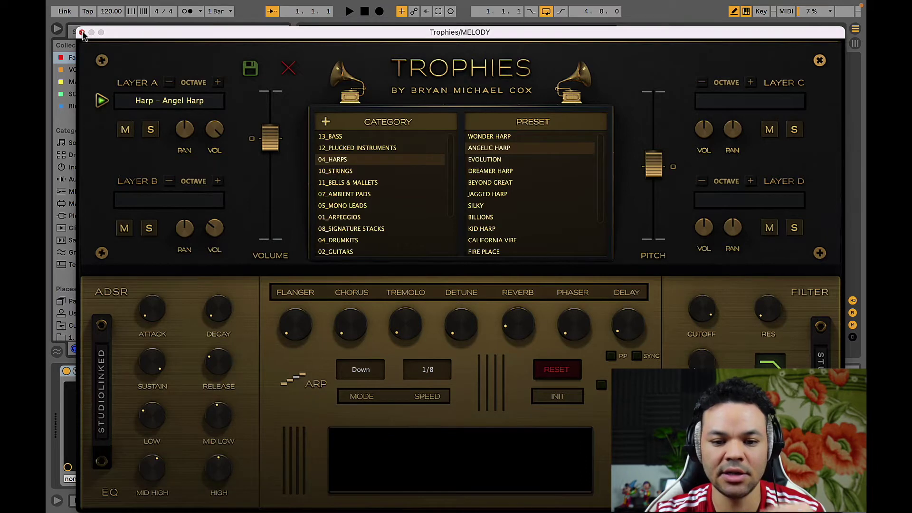
- Close the Trophies instrument window and open the MELODY track's empty clip for note editing
{"action": "left_click", "coordinate": [82, 32]}
{"action": "left_click", "coordinate": [319, 95]}
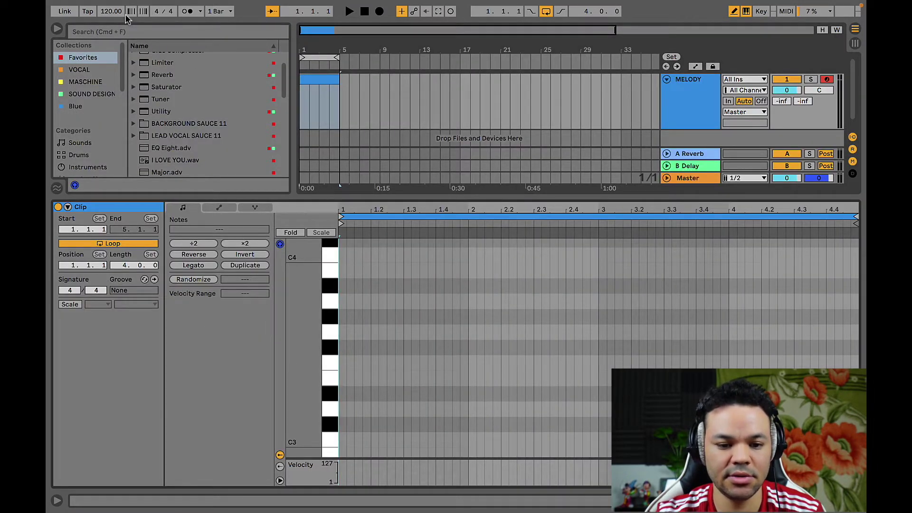
- Set the project tempo to 160 BPM and the clip's scale to F#/Gb Minor
{"action": "left_click_drag", "start_coordinate": [112, 15], "coordinate": [112, 10]}
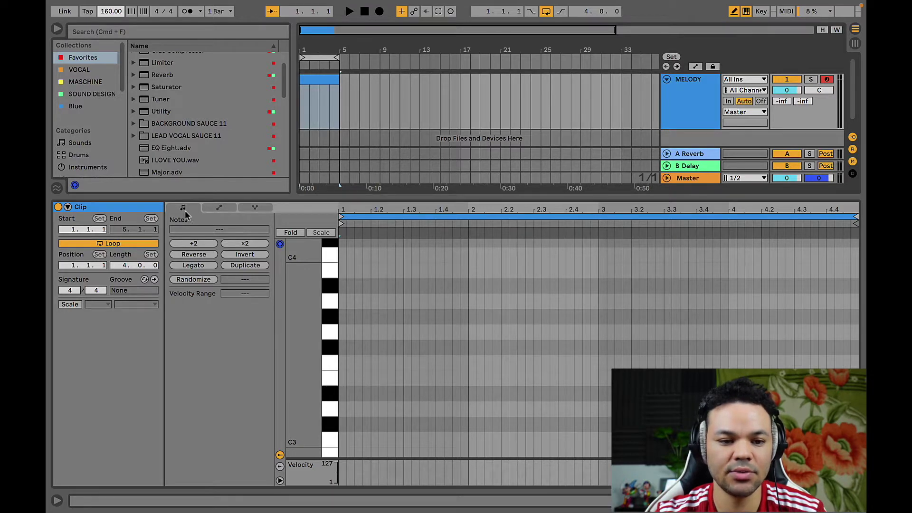
{"action": "left_click", "coordinate": [71, 305]}
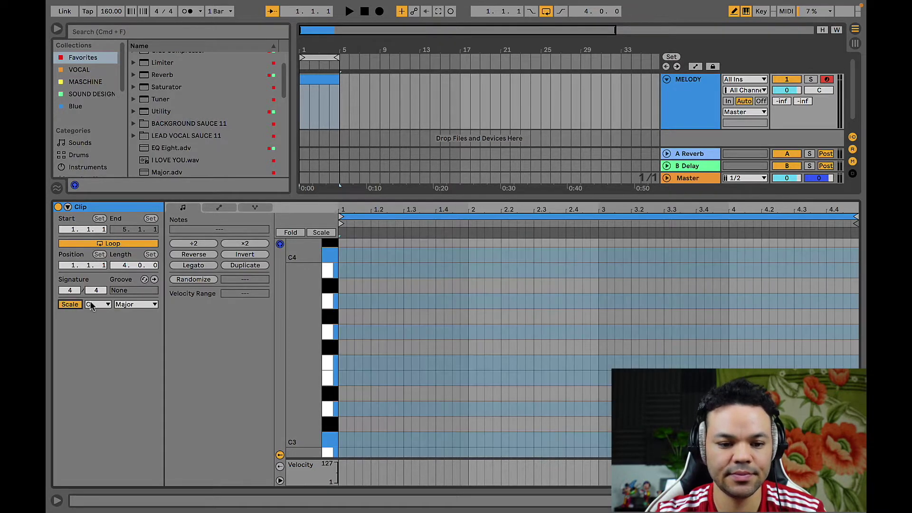
{"action": "left_click", "coordinate": [92, 304]}
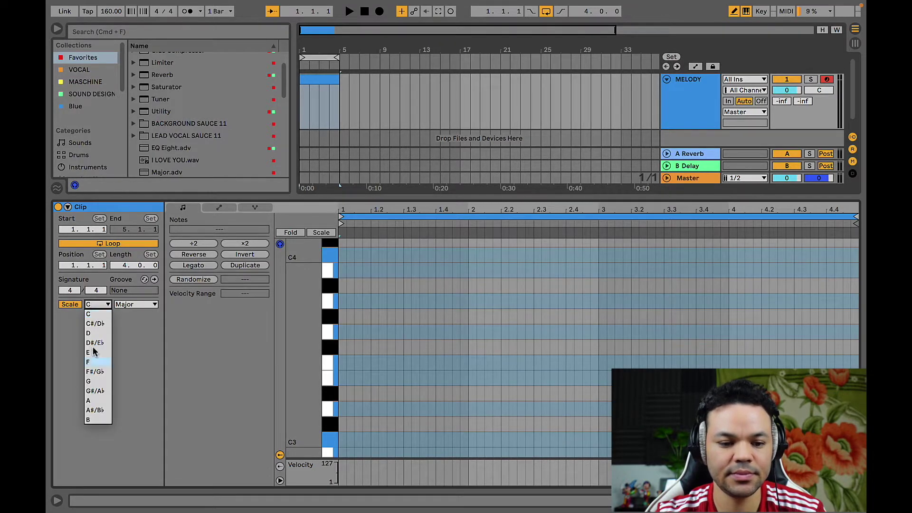
{"action": "left_click", "coordinate": [93, 372]}
{"action": "left_click", "coordinate": [133, 306]}
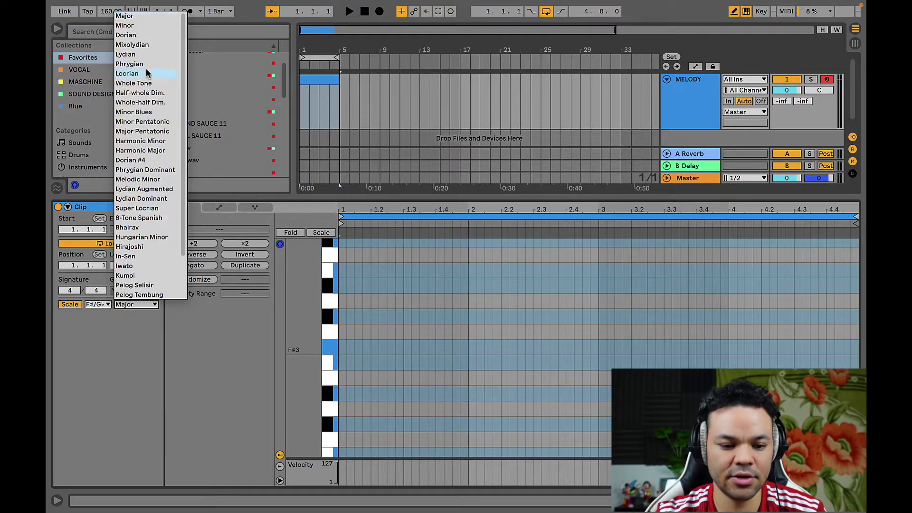
{"action": "left_click", "coordinate": [142, 27]}
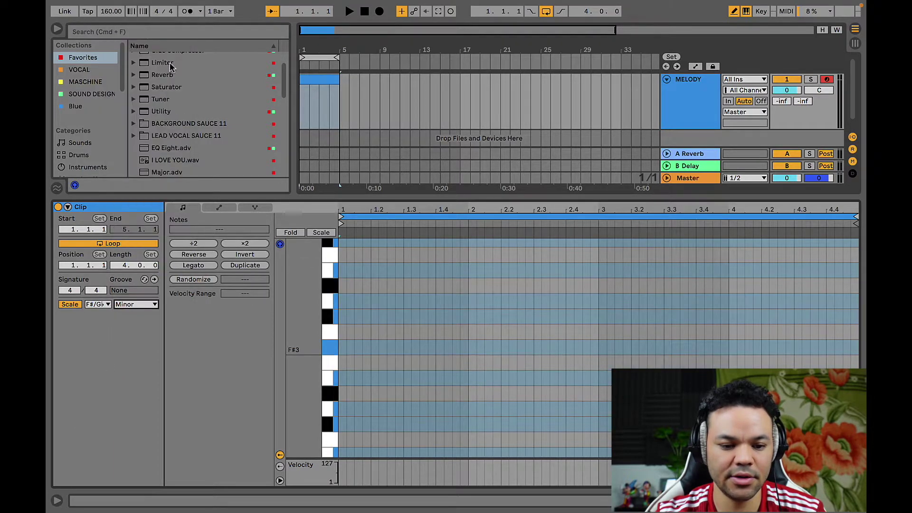
- Add short F#3, A3 and C#4 notes at the start of bar 1 to form a chord
{"action": "left_click", "coordinate": [343, 348]}
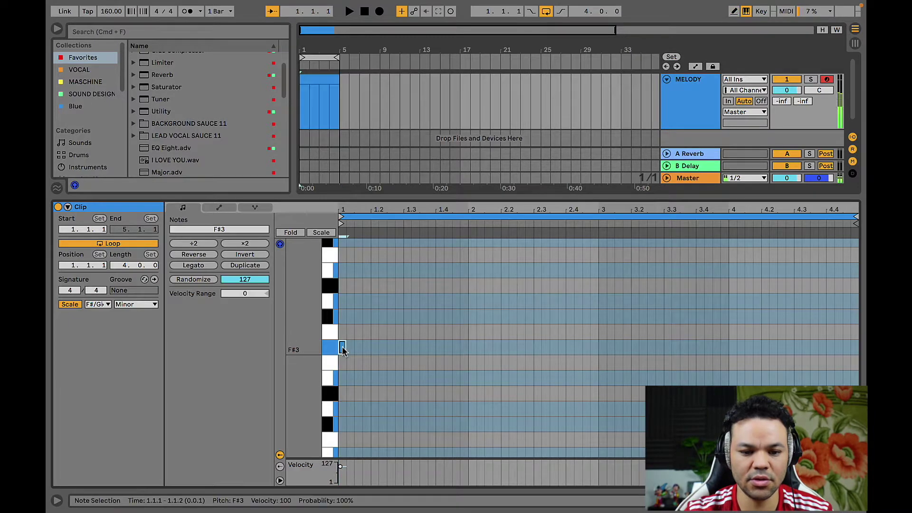
{"action": "left_click", "coordinate": [343, 301]}
{"action": "scroll", "coordinate": [345, 268], "scroll_direction": "up", "scroll_amount": 2}
{"action": "left_click", "coordinate": [342, 264]}
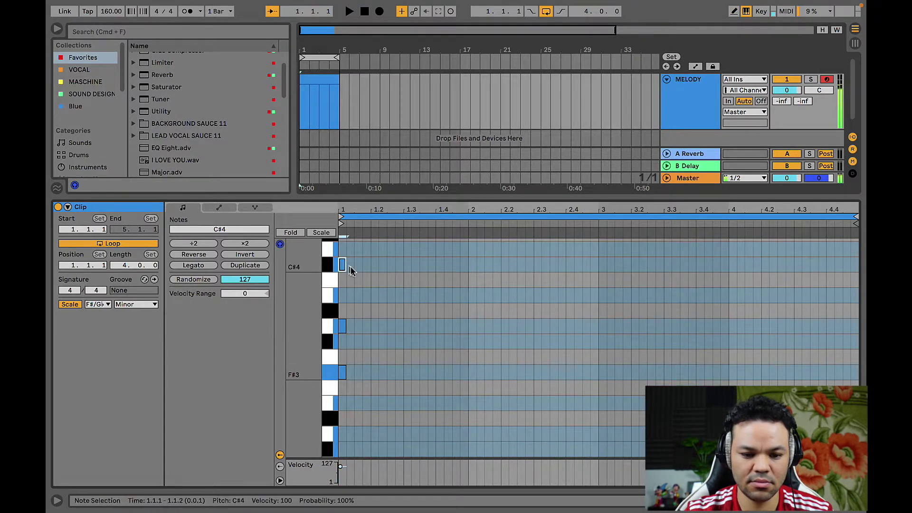
- Select the three chord notes and lengthen them to two beats, ending at 1.3.1
{"action": "left_click_drag", "start_coordinate": [381, 272], "coordinate": [345, 402]}
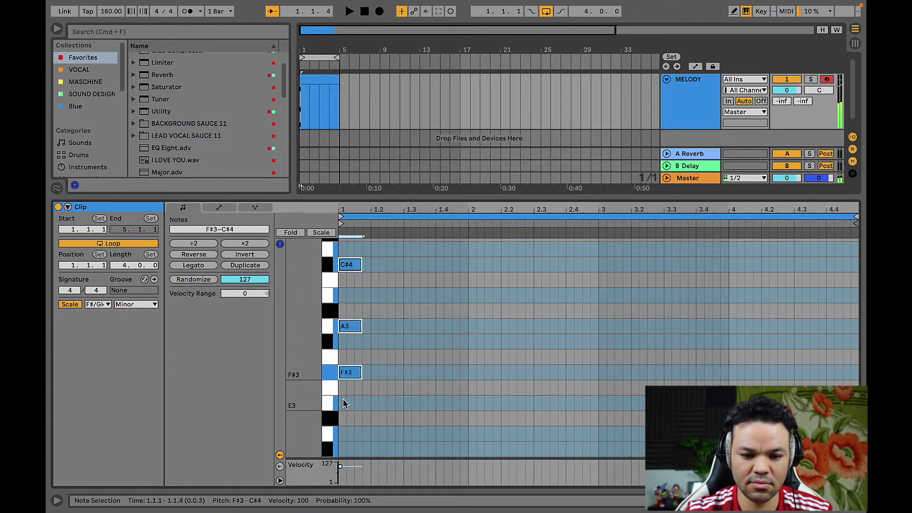
{"action": "key", "text": "shift+Right"}
{"action": "key", "text": "shift+Right"}
{"action": "key", "text": "shift+Right"}
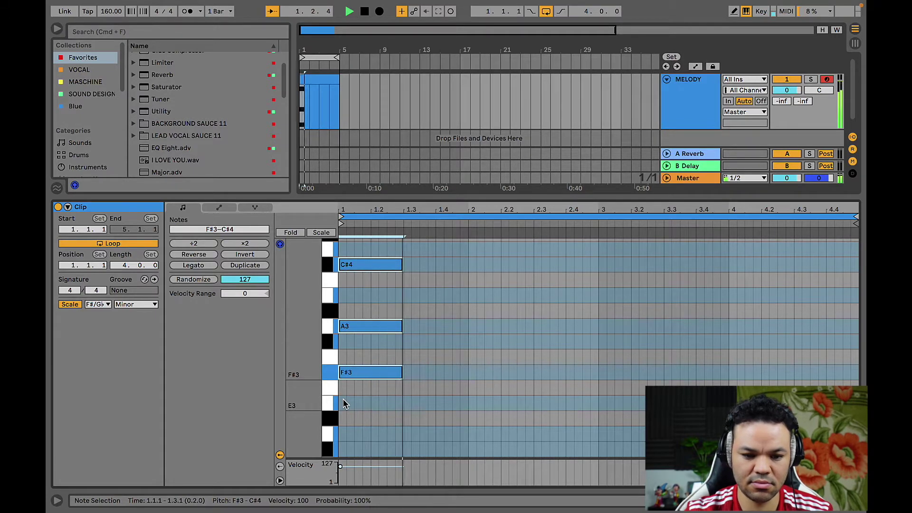
- Transpose the chord down one octave to F#2, A2 and C#3, and play it back
{"action": "key", "text": "shift+Down"}
{"action": "scroll", "coordinate": [424, 380], "scroll_direction": "down", "scroll_amount": 4}
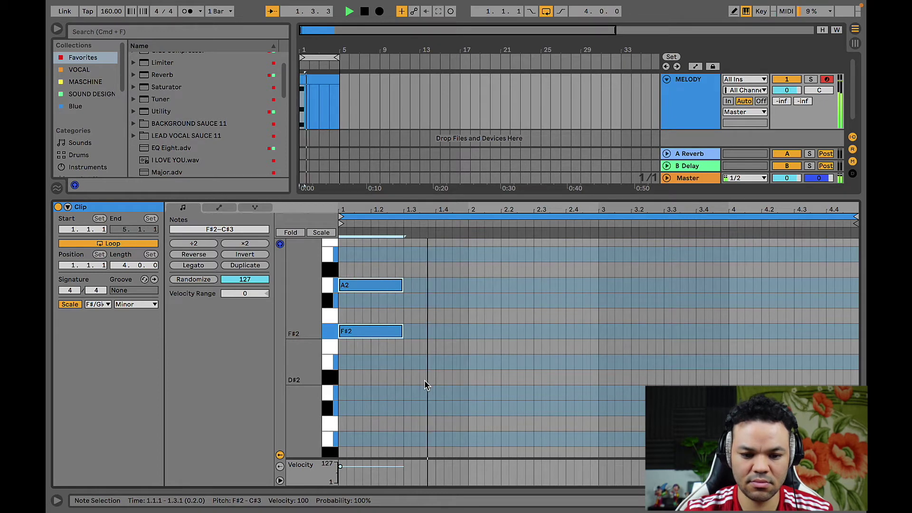
{"action": "key", "text": "space"}
{"action": "scroll", "coordinate": [503, 286], "scroll_direction": "up", "scroll_amount": 1}
{"action": "scroll", "coordinate": [503, 291], "scroll_direction": "up", "scroll_amount": 1}
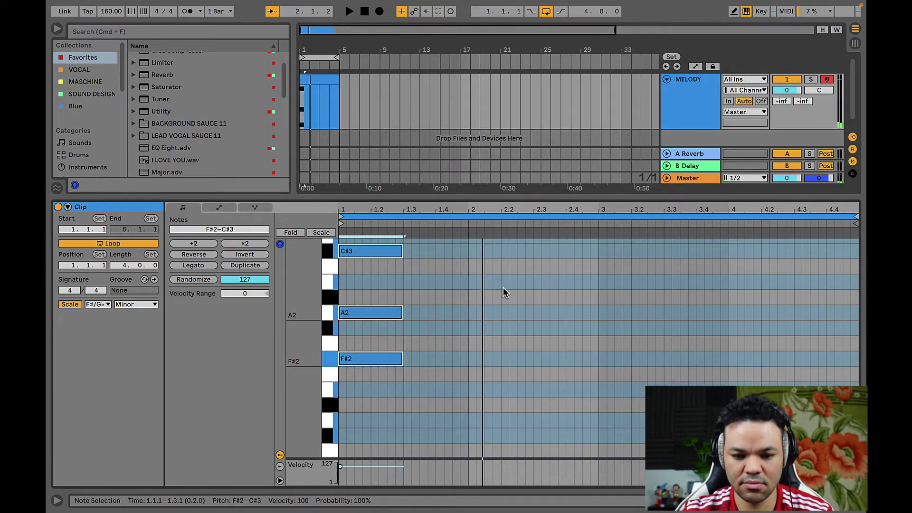
- Turn on the metronome and play the chord against it
{"action": "left_click", "coordinate": [186, 12]}
{"action": "key", "text": "space"}
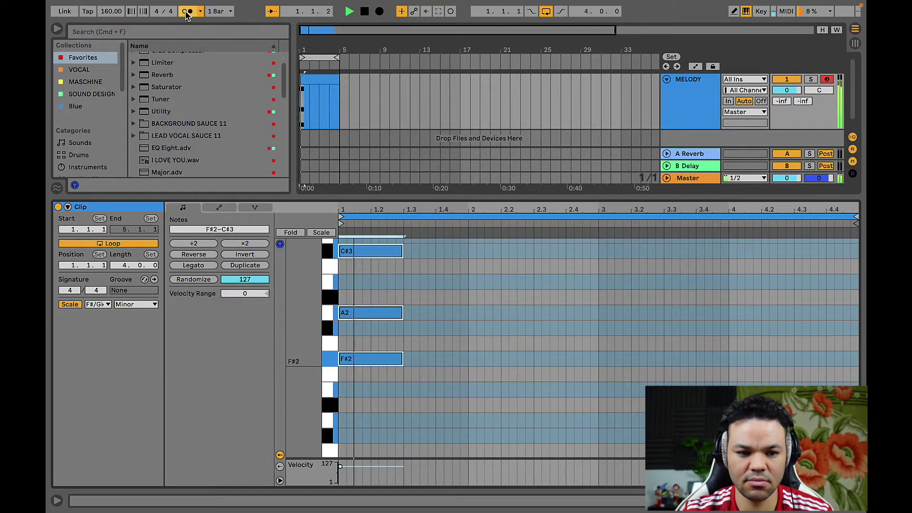
{"action": "scroll", "coordinate": [440, 274], "scroll_direction": "up", "scroll_amount": 1}
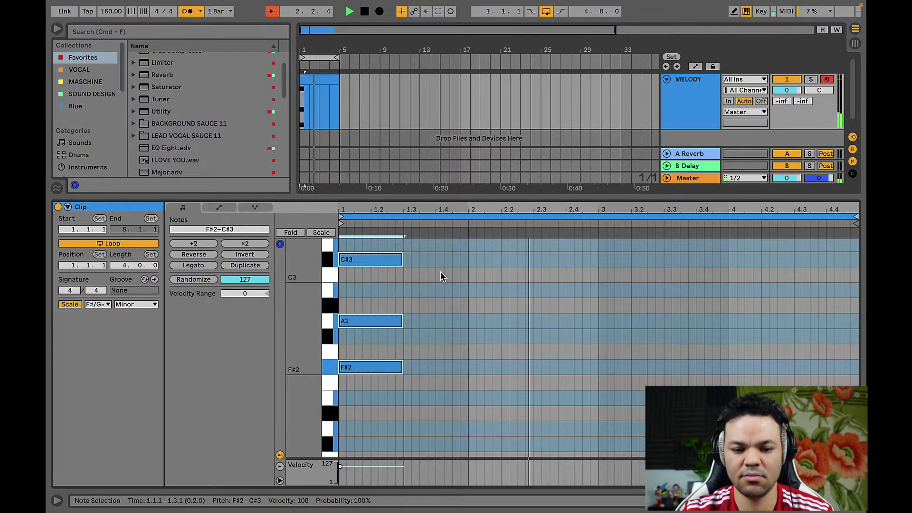
{"action": "key", "text": "space"}
- Duplicate the chord and shift the copy along the timeline to the start of bar 3
{"action": "key", "text": "super+d"}
{"action": "key", "text": "Right"}
{"action": "key", "text": "Right"}
{"action": "key", "text": "Right"}
{"action": "key", "text": "Right"}
{"action": "key", "text": "Right"}
{"action": "key", "text": "Right"}
{"action": "key", "text": "Right"}
{"action": "key", "text": "Right"}
{"action": "key", "text": "Right"}
{"action": "key", "text": "Right"}
{"action": "key", "text": "Right"}
{"action": "key", "text": "Right"}
{"action": "key", "text": "Right"}
{"action": "key", "text": "Right"}
{"action": "key", "text": "Right"}
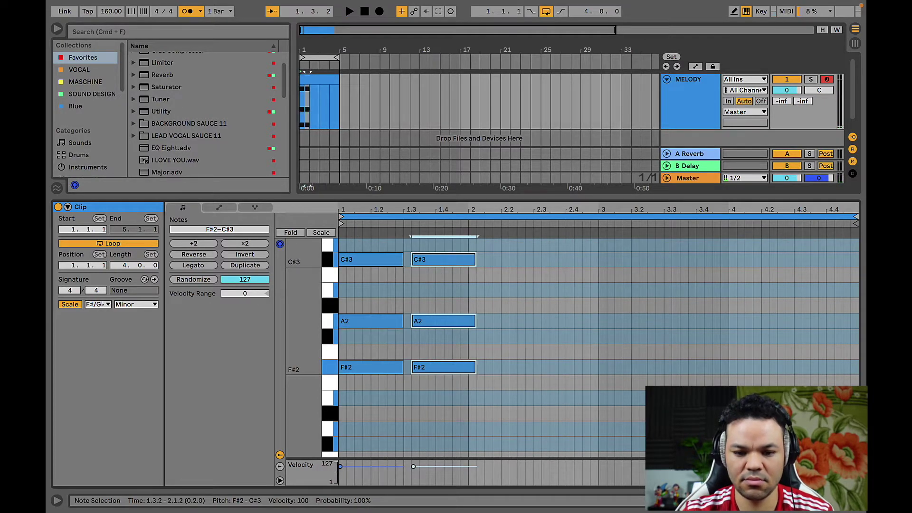
{"action": "key", "text": "Right"}
{"action": "key", "text": "Right"}
{"action": "key", "text": "Right"}
{"action": "key", "text": "Right"}
{"action": "key", "text": "Right"}
{"action": "key", "text": "Right"}
{"action": "key", "text": "Right"}
{"action": "key", "text": "Right"}
{"action": "key", "text": "Right"}
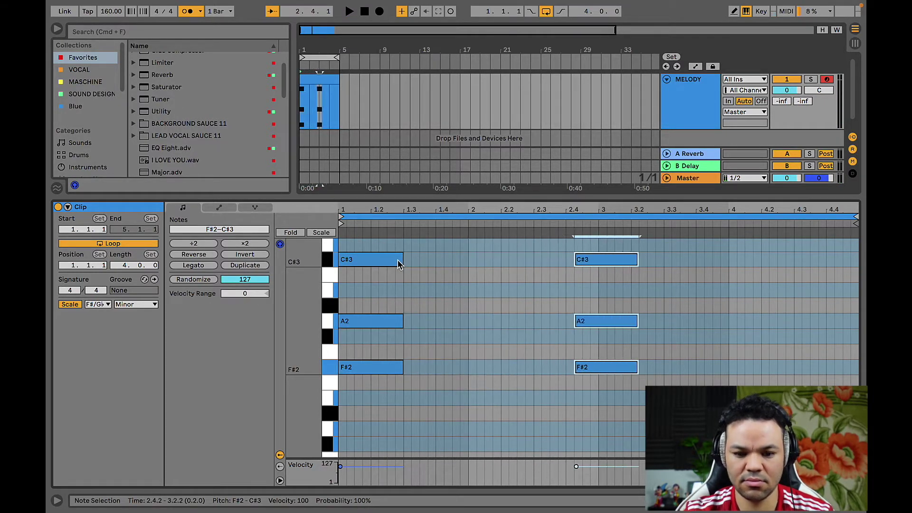
- Transpose the bar 3 chord up three semitones to A2–E3, raise its middle note to C#3, and play the clip
{"action": "key", "text": "Up"}
{"action": "key", "text": "Up"}
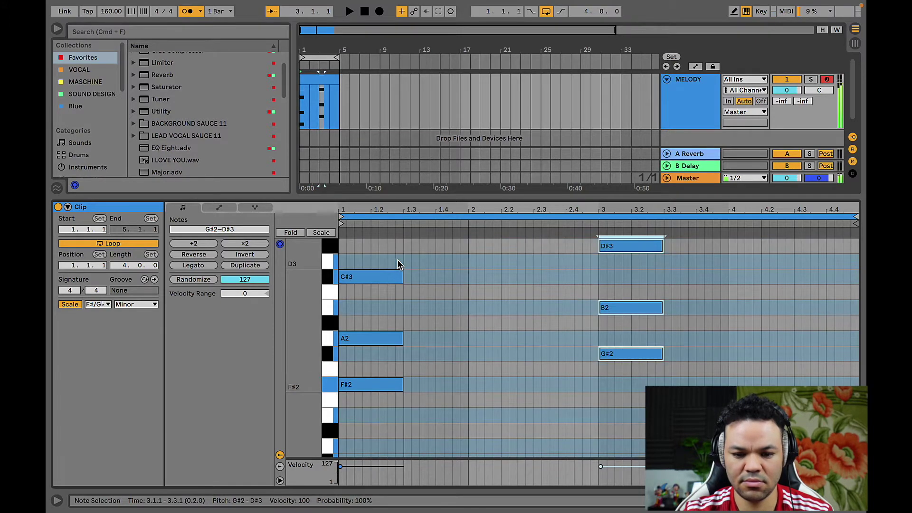
{"action": "key", "text": "Up"}
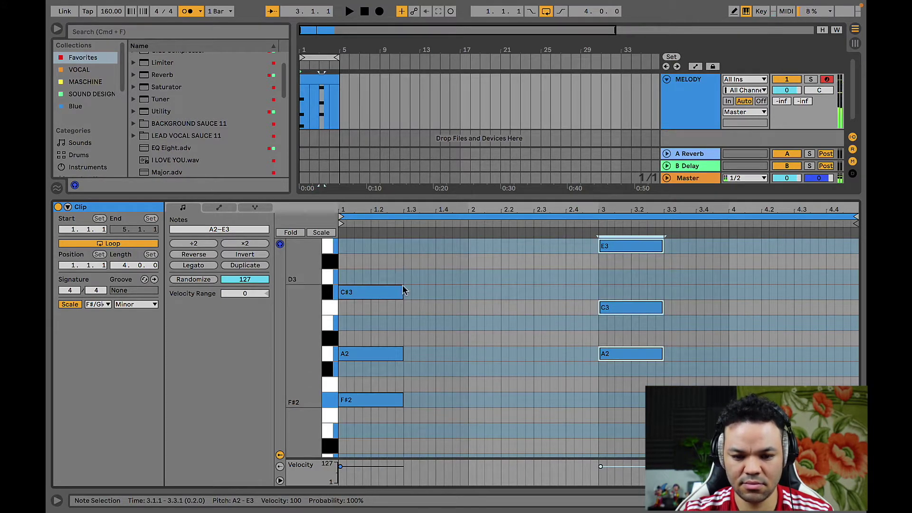
{"action": "left_click", "coordinate": [638, 307]}
{"action": "key", "text": "Up"}
{"action": "key", "text": "space"}
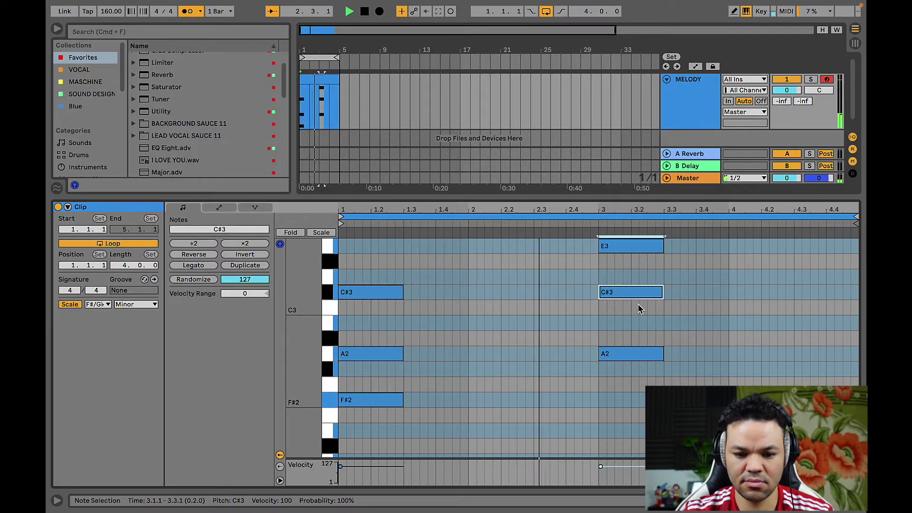
{"action": "key", "text": "space"}
{"action": "scroll", "coordinate": [625, 277], "scroll_direction": "up", "scroll_amount": 1}
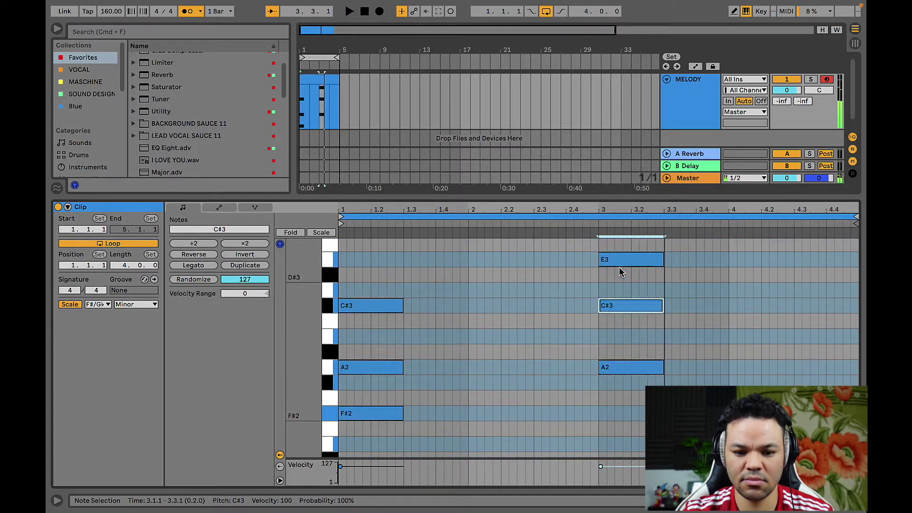
- Lower the bar 3 chord's top note from E3 down to F#2
{"action": "left_click", "coordinate": [619, 261]}
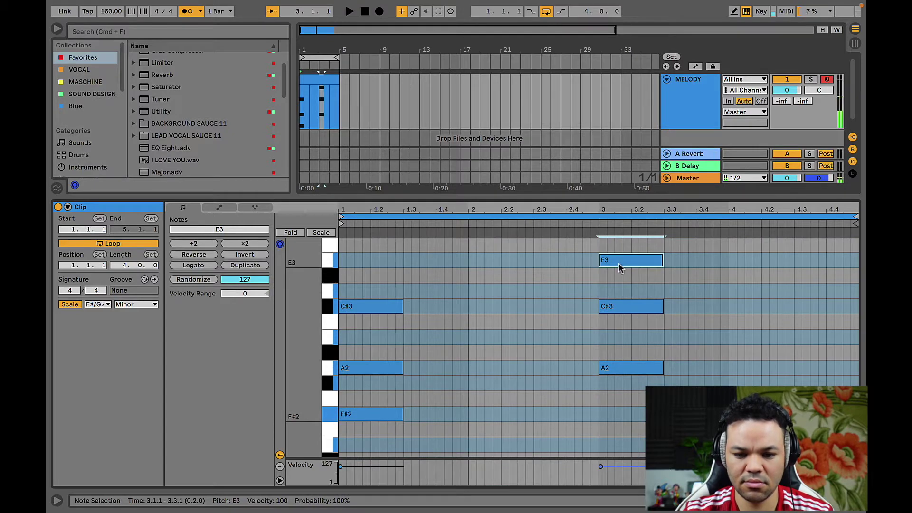
{"action": "key", "text": "Down"}
{"action": "key", "text": "Down"}
{"action": "key", "text": "Down"}
{"action": "key", "text": "Down"}
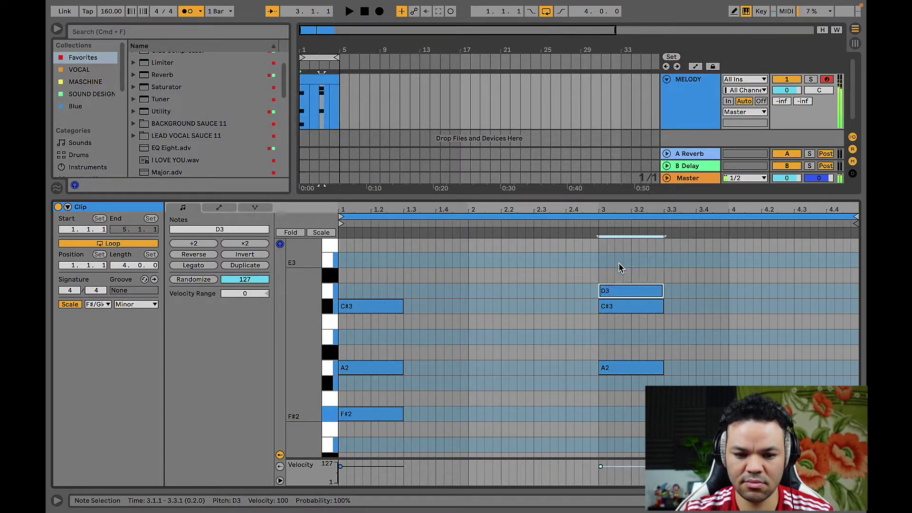
{"action": "key", "text": "Down"}
{"action": "key", "text": "Down"}
{"action": "key", "text": "Down"}
{"action": "key", "text": "Down"}
{"action": "key", "text": "Down"}
{"action": "key", "text": "Down"}
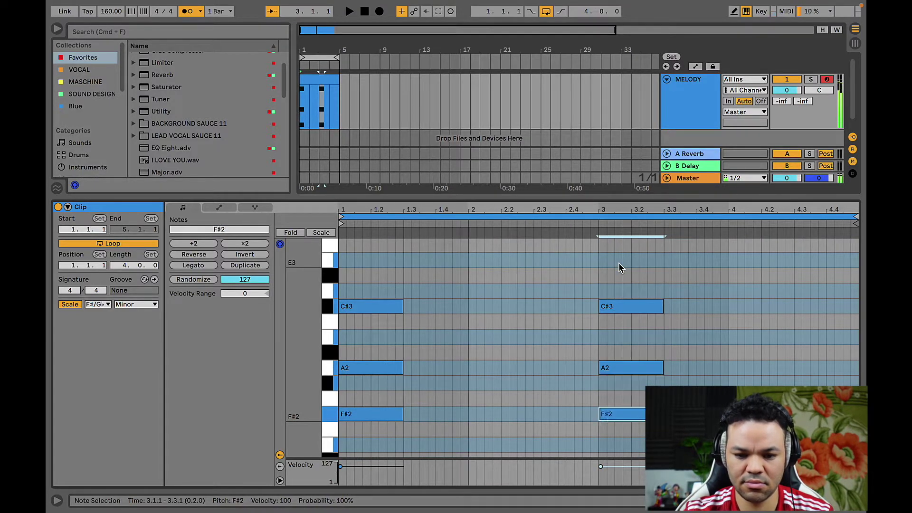
- Play the looped clip to hear the chords in bars 1 and 3 together
{"action": "scroll", "coordinate": [618, 263], "scroll_direction": "down", "scroll_amount": 3}
{"action": "key", "text": "space"}
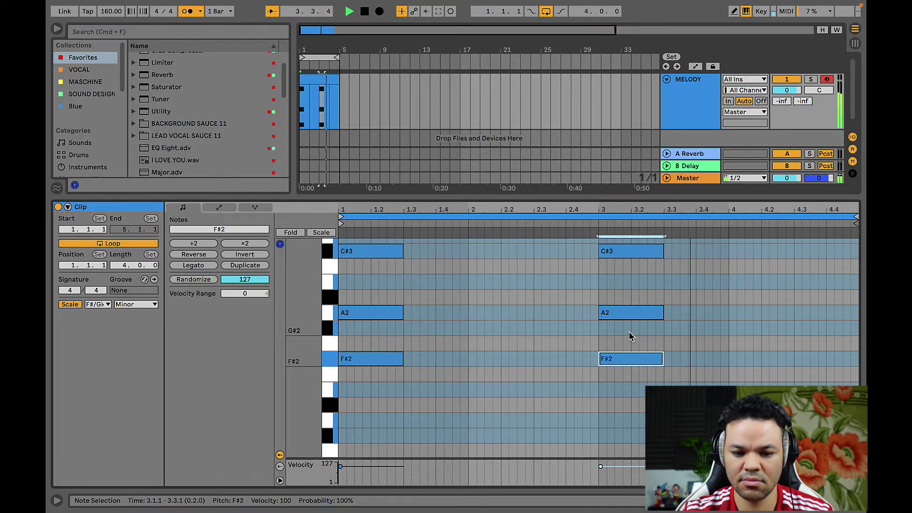
{"action": "scroll", "coordinate": [629, 332], "scroll_direction": "up", "scroll_amount": 1}
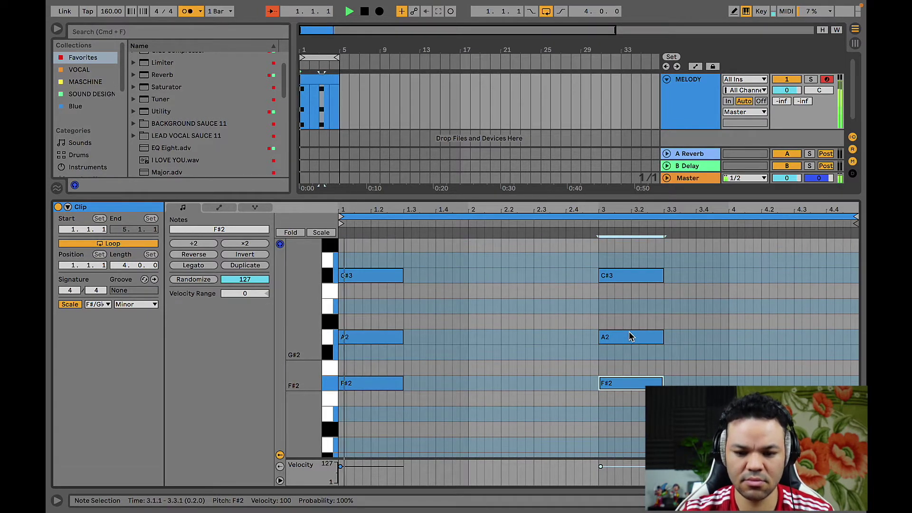
{"action": "scroll", "coordinate": [629, 335], "scroll_direction": "up", "scroll_amount": 3}
{"action": "scroll", "coordinate": [628, 331], "scroll_direction": "up", "scroll_amount": 2}
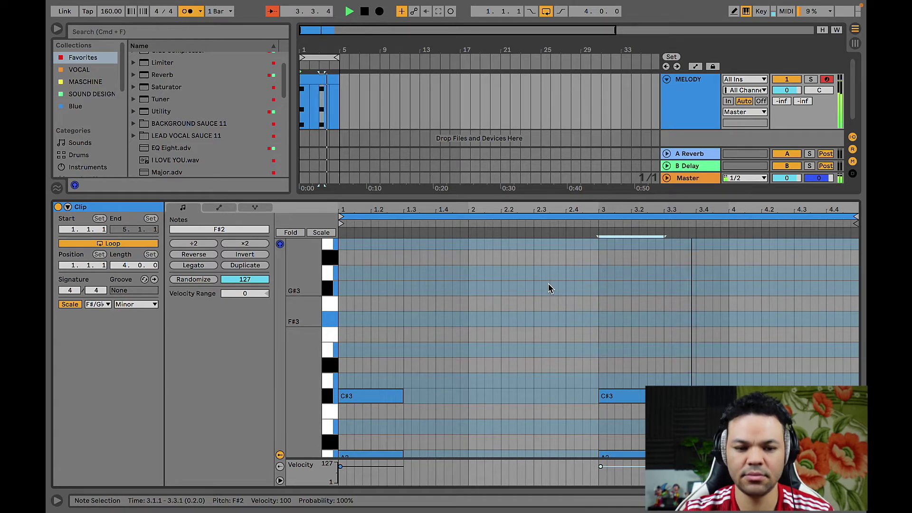
{"action": "scroll", "coordinate": [548, 285], "scroll_direction": "up", "scroll_amount": 1}
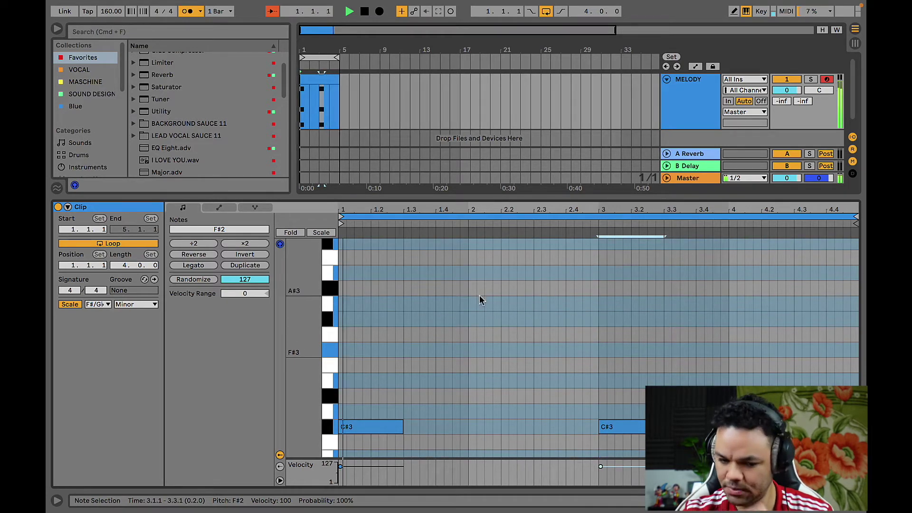
{"action": "key", "text": "space"}
- Add short melody notes above the first chord, C#4 at 1.2.1 and A3 at 1.3.3, and play the clip
{"action": "scroll", "coordinate": [455, 314], "scroll_direction": "up", "scroll_amount": 1}
{"action": "scroll", "coordinate": [355, 385], "scroll_direction": "down", "scroll_amount": 4}
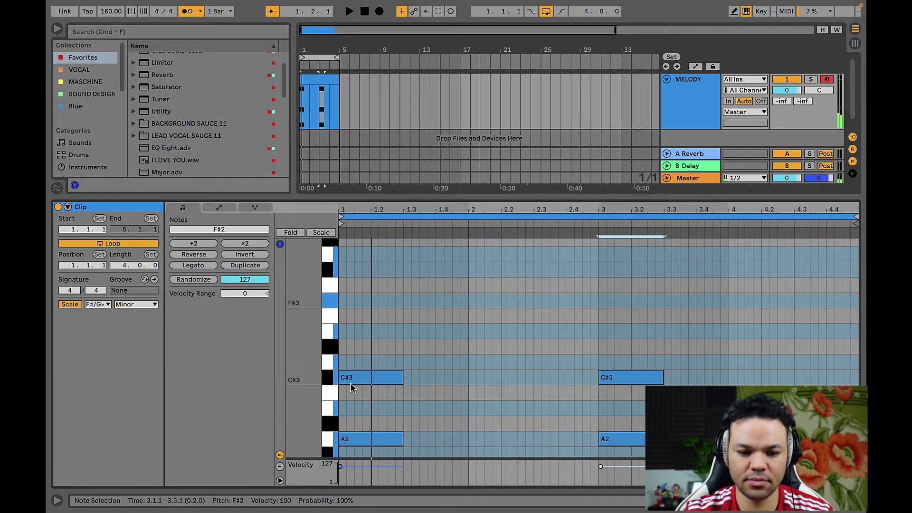
{"action": "scroll", "coordinate": [356, 379], "scroll_direction": "up", "scroll_amount": 1}
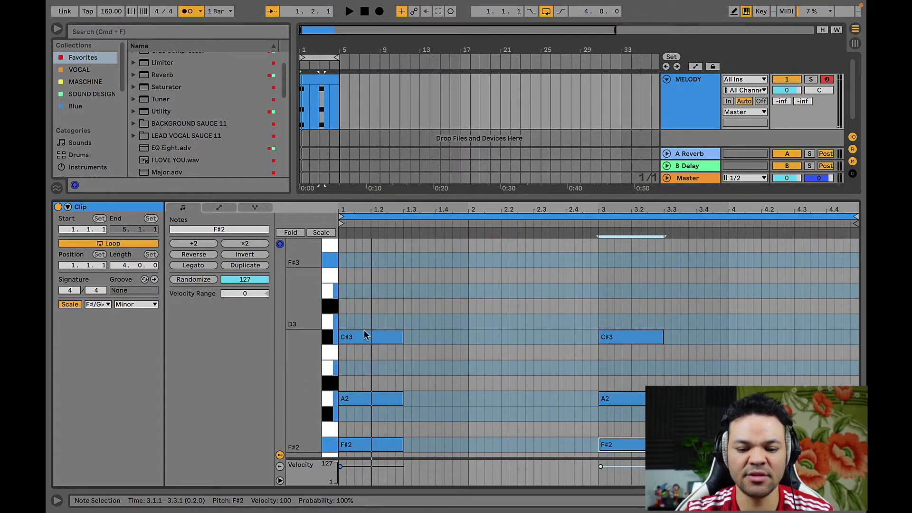
{"action": "scroll", "coordinate": [362, 342], "scroll_direction": "up", "scroll_amount": 1}
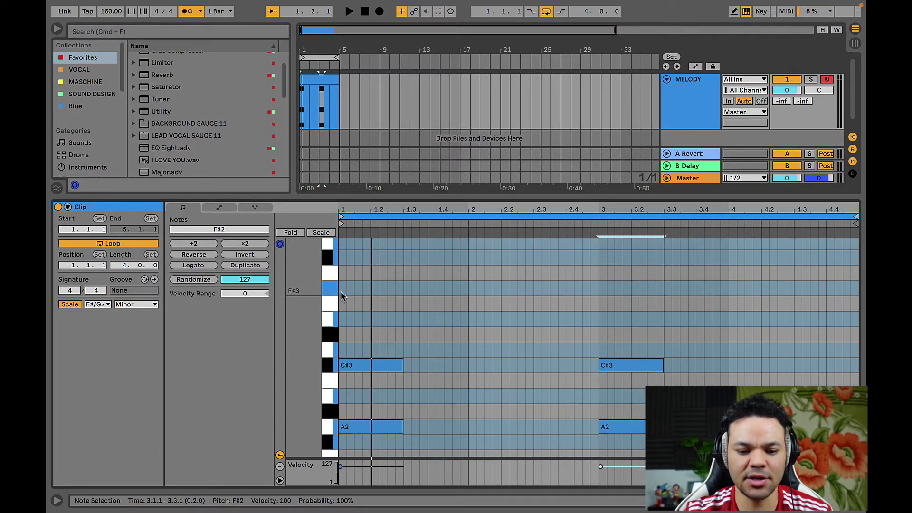
{"action": "scroll", "coordinate": [363, 375], "scroll_direction": "down", "scroll_amount": 3}
{"action": "scroll", "coordinate": [364, 375], "scroll_direction": "up", "scroll_amount": 4}
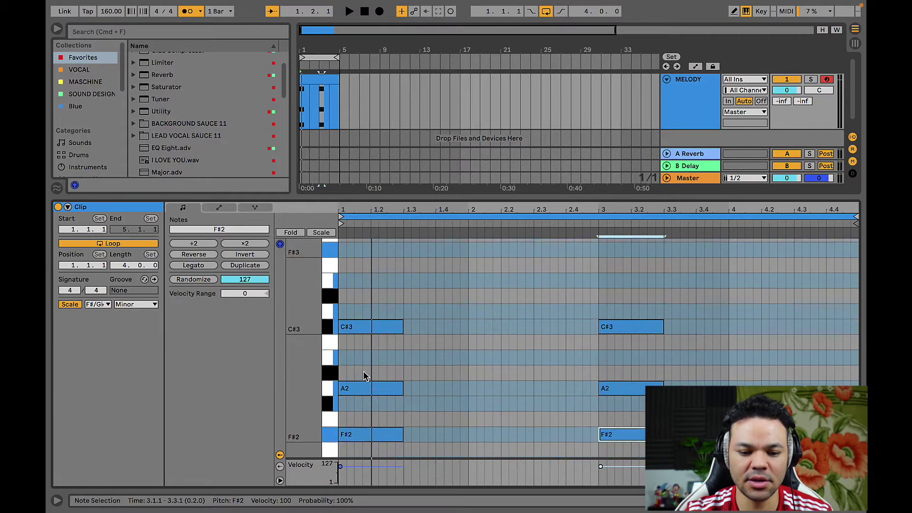
{"action": "scroll", "coordinate": [348, 266], "scroll_direction": "up", "scroll_amount": 1}
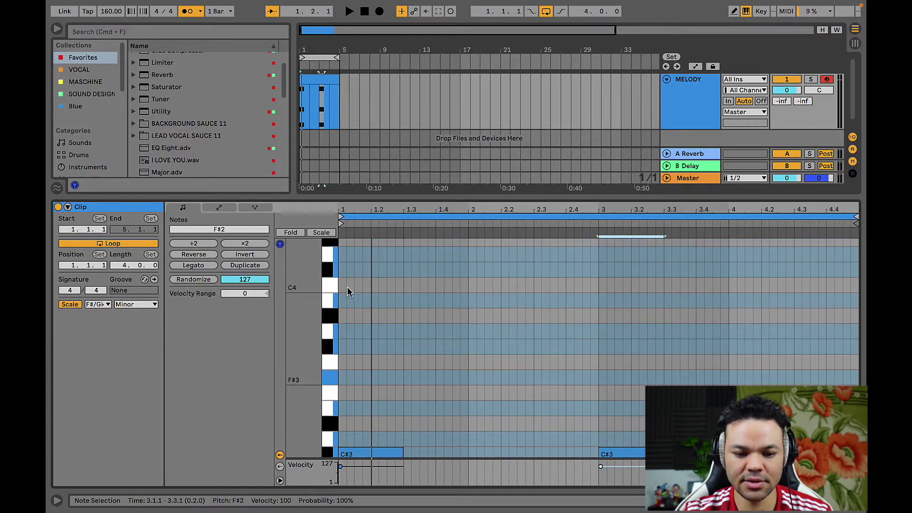
{"action": "left_click", "coordinate": [366, 270]}
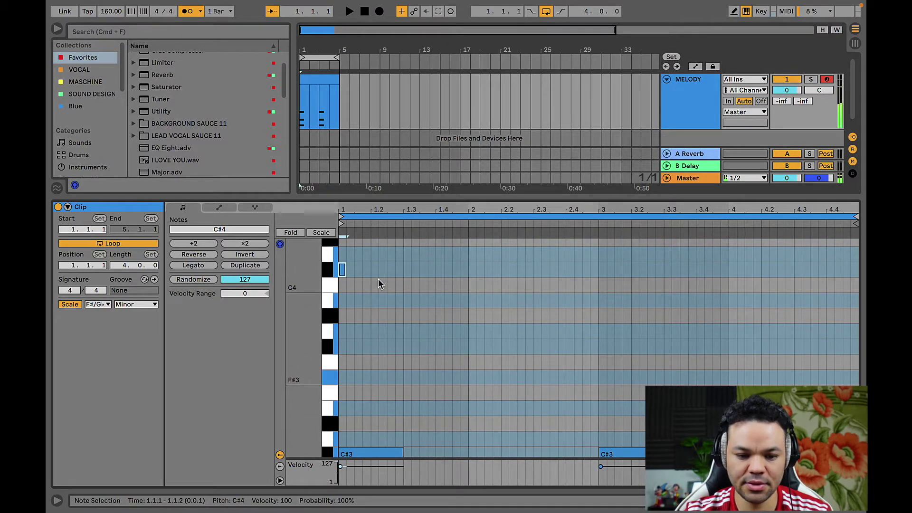
{"action": "key", "text": "Right"}
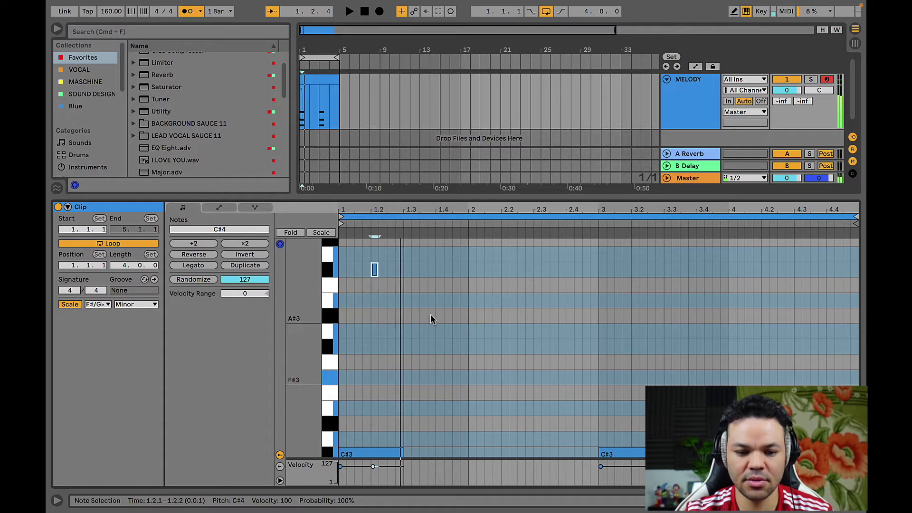
{"action": "left_click", "coordinate": [424, 332]}
{"action": "key", "text": "space"}
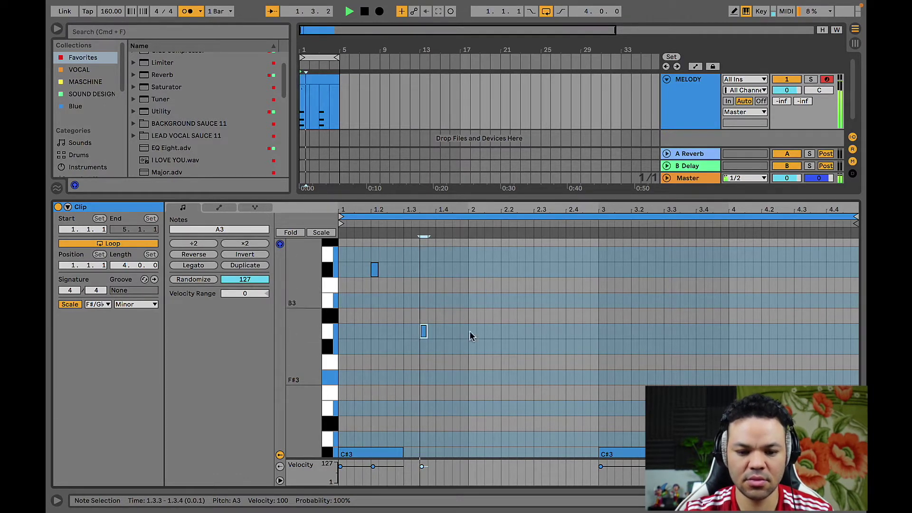
- Stop playback and add a short G#3 melody note at 2.1.1
{"action": "key", "text": "space"}
{"action": "left_click", "coordinate": [472, 348]}
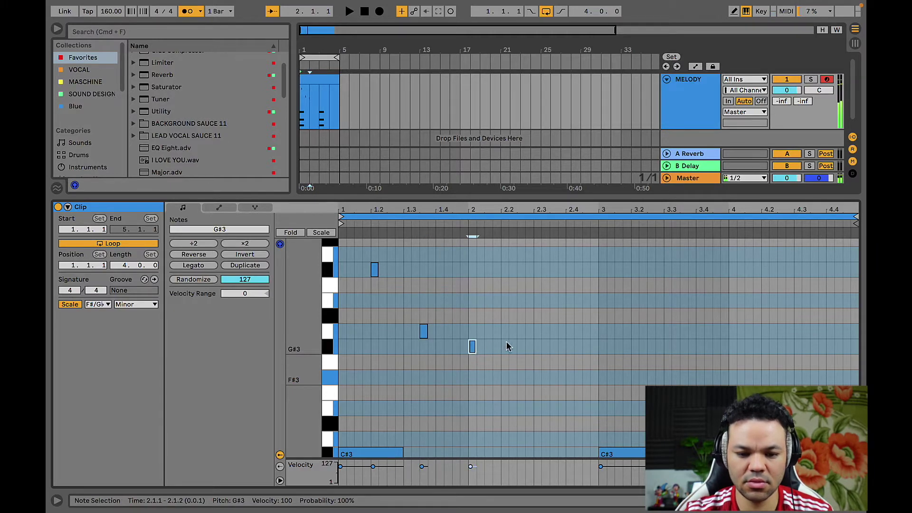
{"action": "left_click", "coordinate": [512, 301]}
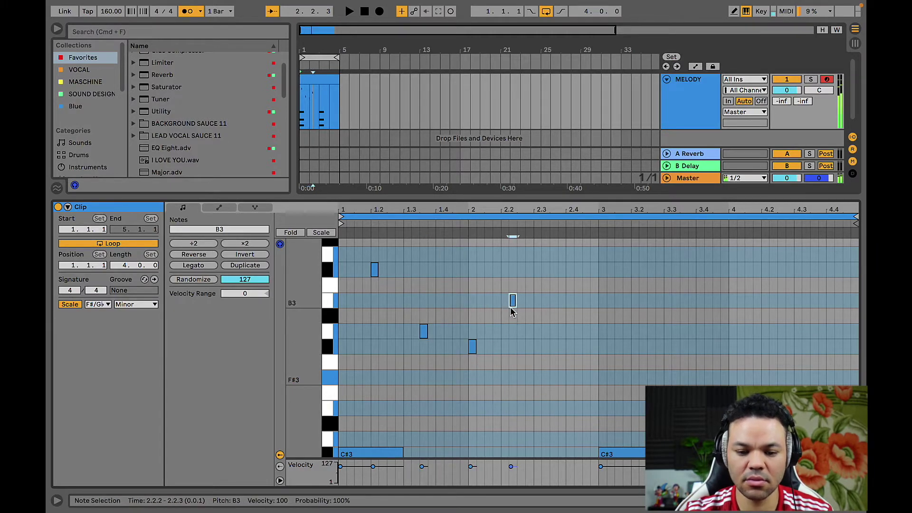
{"action": "key", "text": "Down"}
{"action": "key", "text": "Down"}
{"action": "key", "text": "Left"}
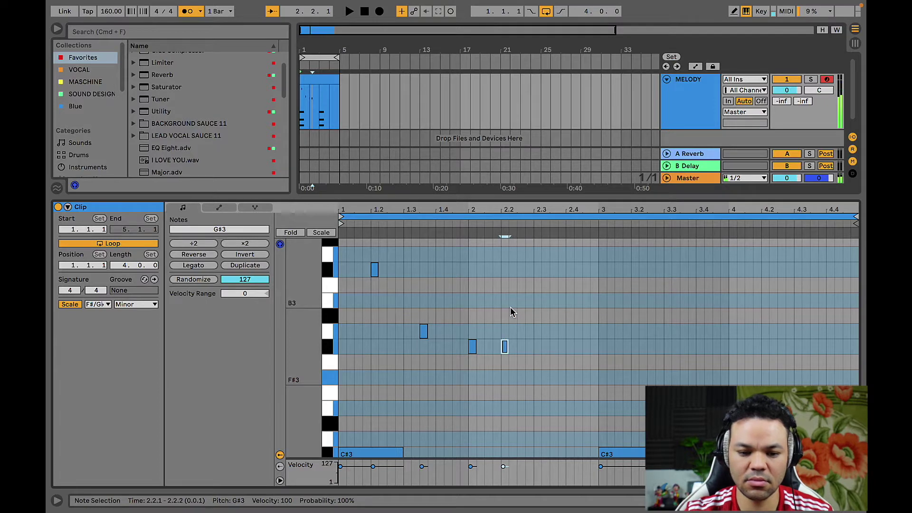
{"action": "key", "text": "Delete"}
- Play the melody briefly and duplicate its three short notes into bars 3 and 4, with the copy starting at 3.2.1
{"action": "key", "text": "space"}
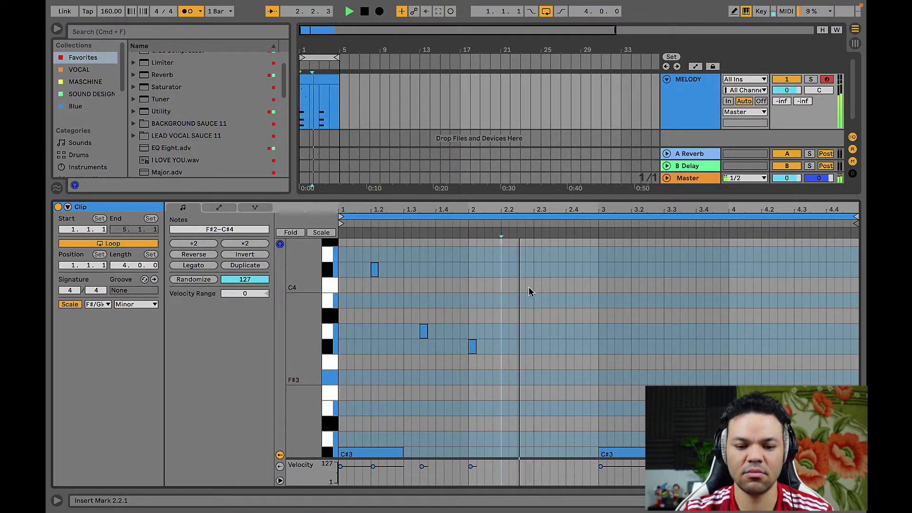
{"action": "key", "text": "space"}
{"action": "mouse_move", "coordinate": [537, 252]}
{"action": "left_mouse_down"}
{"action": "mouse_move", "coordinate": [359, 390]}
{"action": "mouse_move", "coordinate": [356, 384]}
{"action": "left_mouse_up"}
{"action": "key", "text": "super+d"}
{"action": "key", "text": "Right"}
{"action": "key", "text": "Right"}
{"action": "key", "text": "Right"}
{"action": "key", "text": "Right"}
{"action": "key", "text": "Right"}
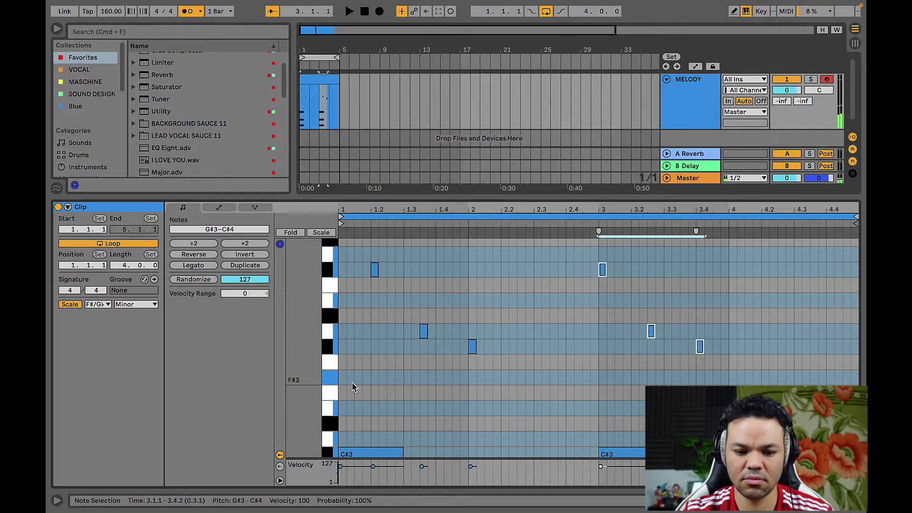
{"action": "key", "text": "Right"}
{"action": "key", "text": "Right"}
- Play the looped clip to hear both melody phrases against the chords in bars 1 and 3
{"action": "key", "text": "space"}
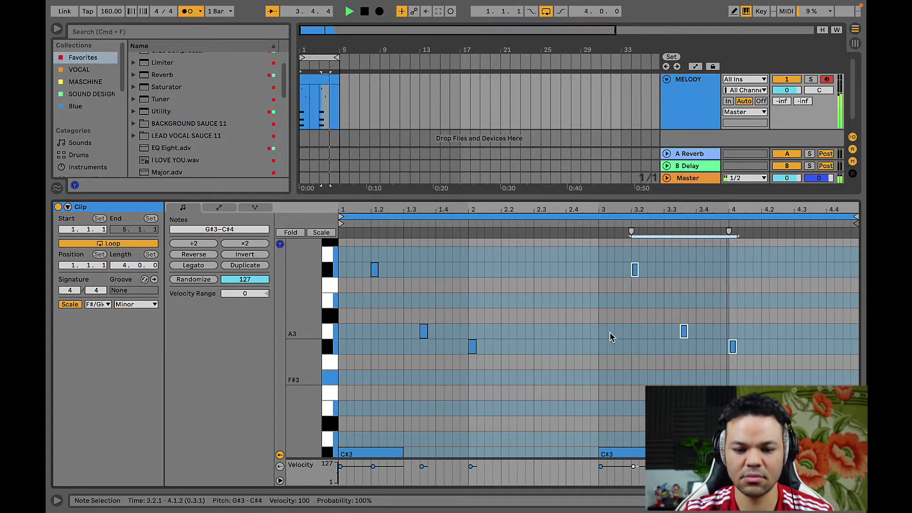
{"action": "scroll", "coordinate": [611, 335], "scroll_direction": "down", "scroll_amount": 3}
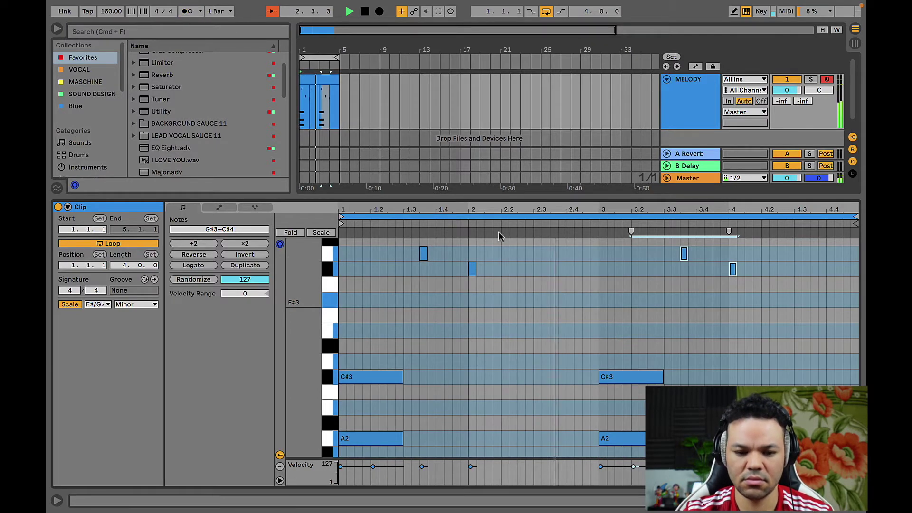
{"action": "scroll", "coordinate": [591, 351], "scroll_direction": "down", "scroll_amount": 3}
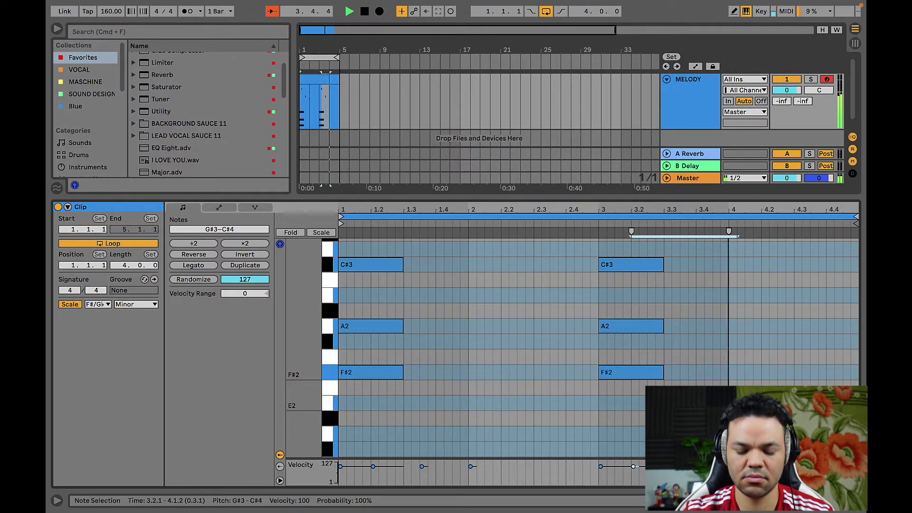
{"action": "scroll", "coordinate": [686, 103], "scroll_direction": "down", "scroll_amount": 1}
{"action": "key", "text": "space"}
- Duplicate the MELODY track and replace the copied clip with an empty four-bar MIDI clip
{"action": "left_click", "coordinate": [681, 81]}
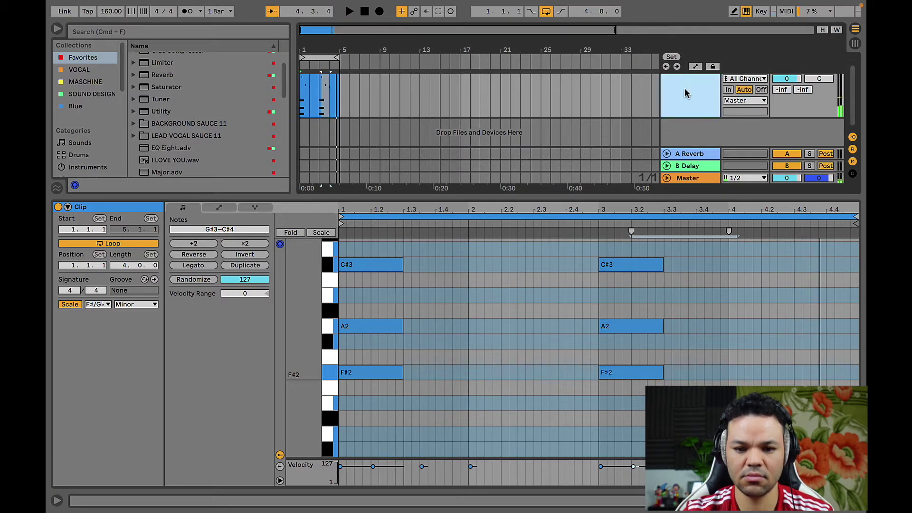
{"action": "key", "text": "super+d"}
{"action": "left_click", "coordinate": [325, 100]}
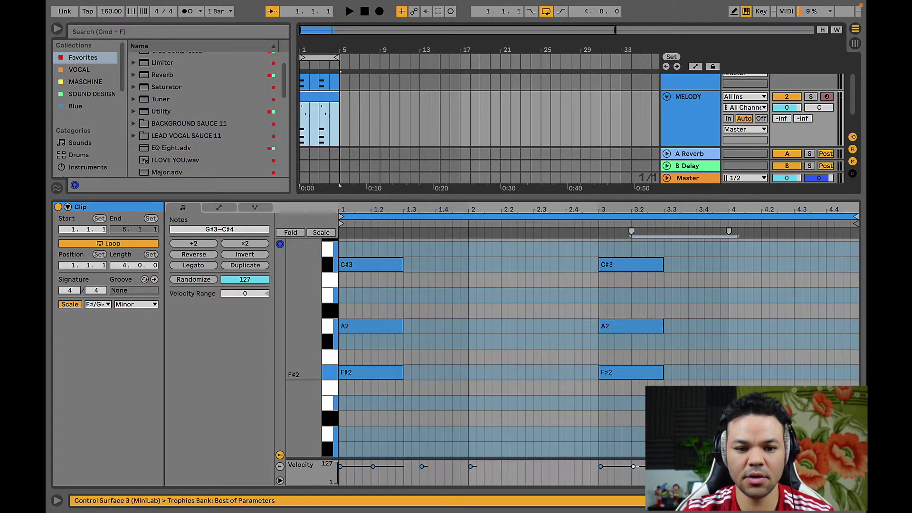
{"action": "key", "text": "Delete"}
{"action": "key", "text": "super+shift+m"}
{"action": "scroll", "coordinate": [331, 107], "scroll_direction": "up", "scroll_amount": 1}
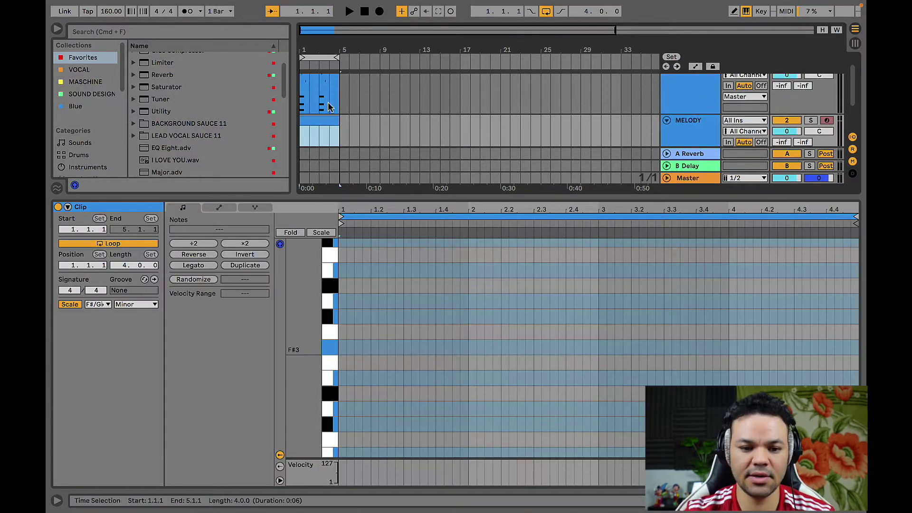
- Open the duplicated track's Trophies instrument and load the FAMOUS preset from the 11_BELLS & MALLETS category
{"action": "key", "text": "super+alt+b"}
{"action": "key", "text": "super+alt+l"}
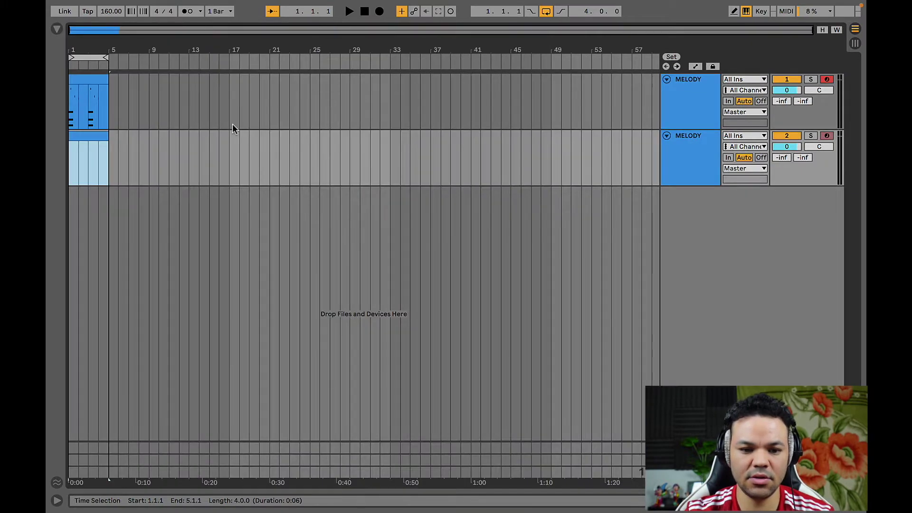
{"action": "left_click", "coordinate": [695, 152]}
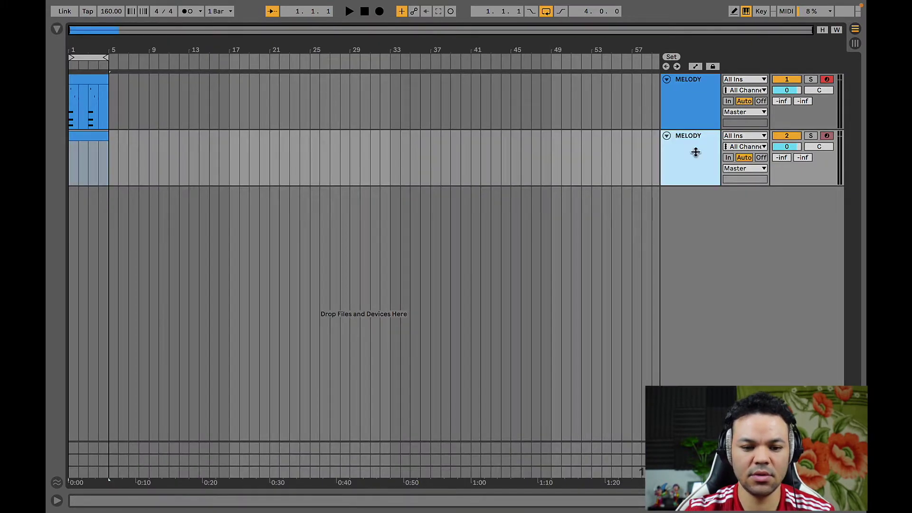
{"action": "double_click", "coordinate": [687, 179]}
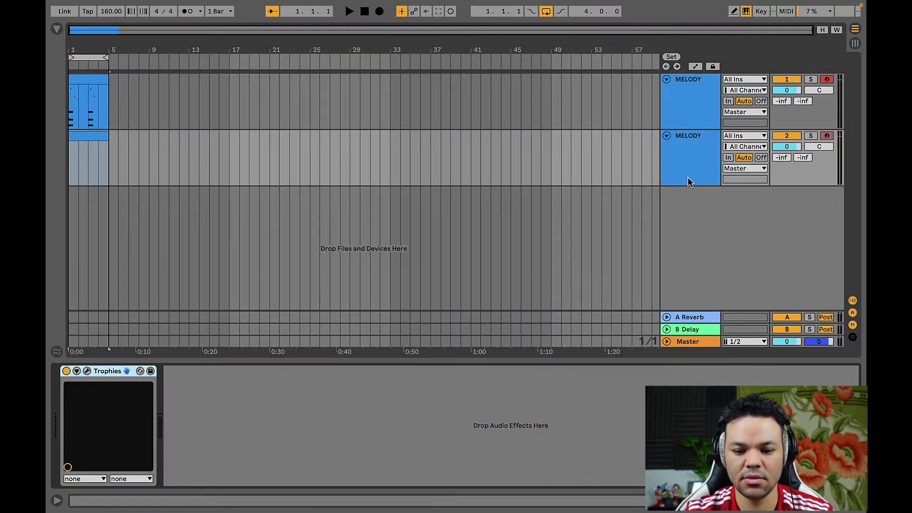
{"action": "left_click", "coordinate": [87, 370]}
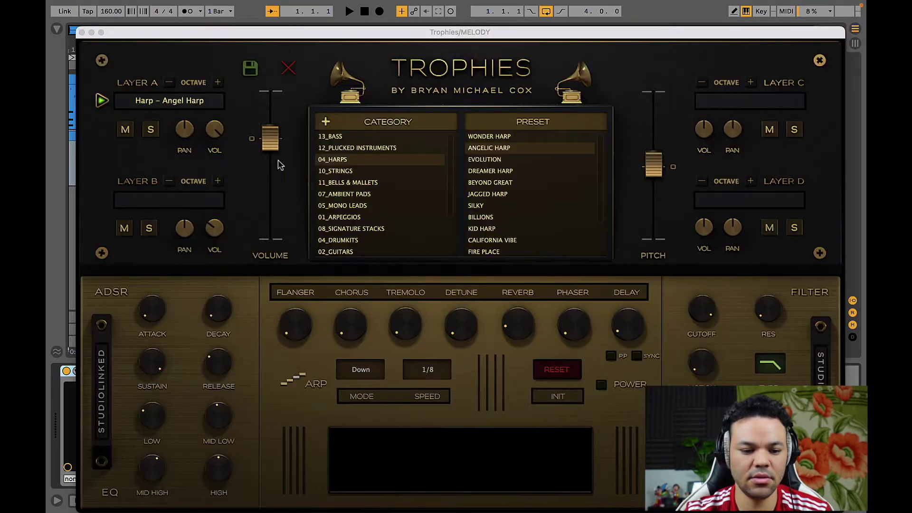
{"action": "left_click", "coordinate": [363, 184]}
{"action": "left_click", "coordinate": [486, 148]}
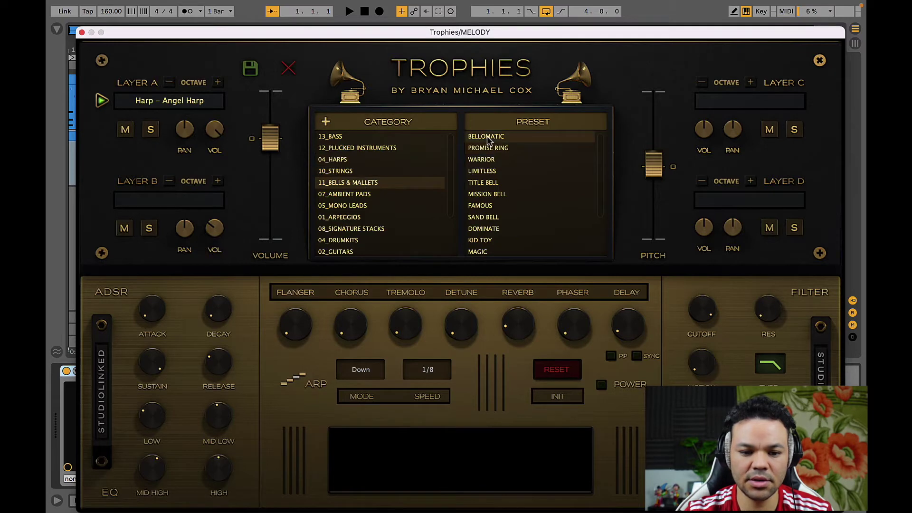
{"action": "left_click", "coordinate": [479, 207]}
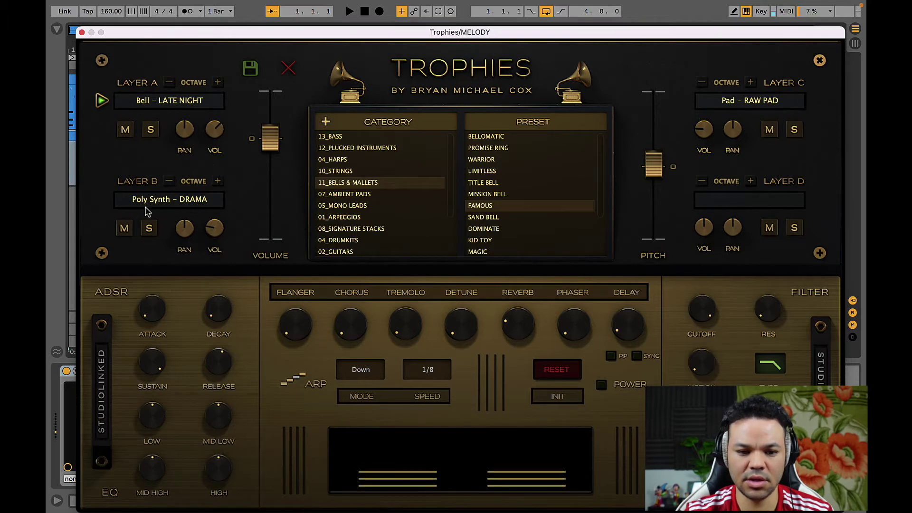
- Mute layers B and C so only the LATE NIGHT bell sounds, adjust its attack, and close the instrument window
{"action": "left_click", "coordinate": [124, 229]}
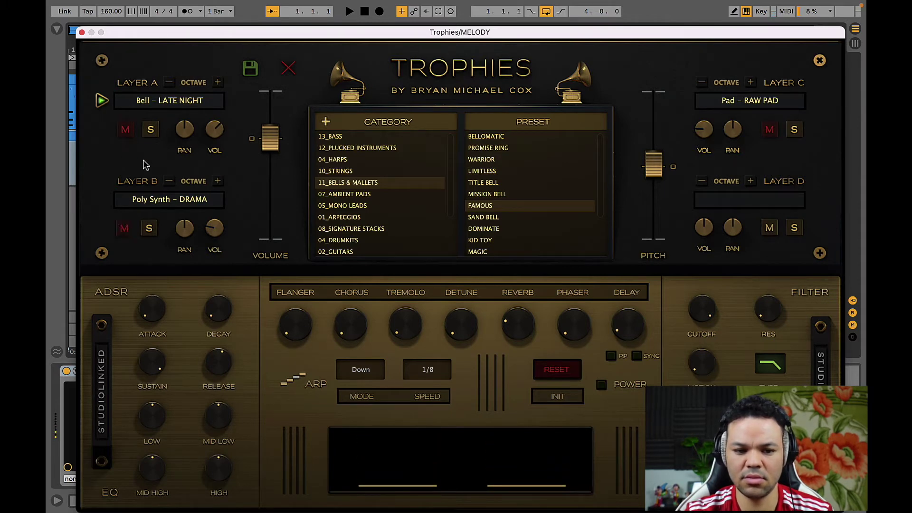
{"action": "left_click", "coordinate": [126, 130]}
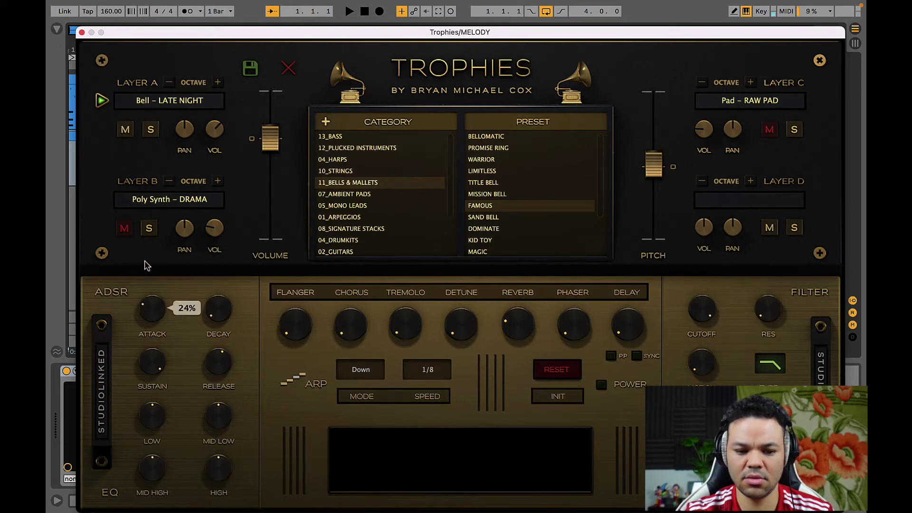
{"action": "left_click_drag", "start_coordinate": [145, 261], "coordinate": [147, 277]}
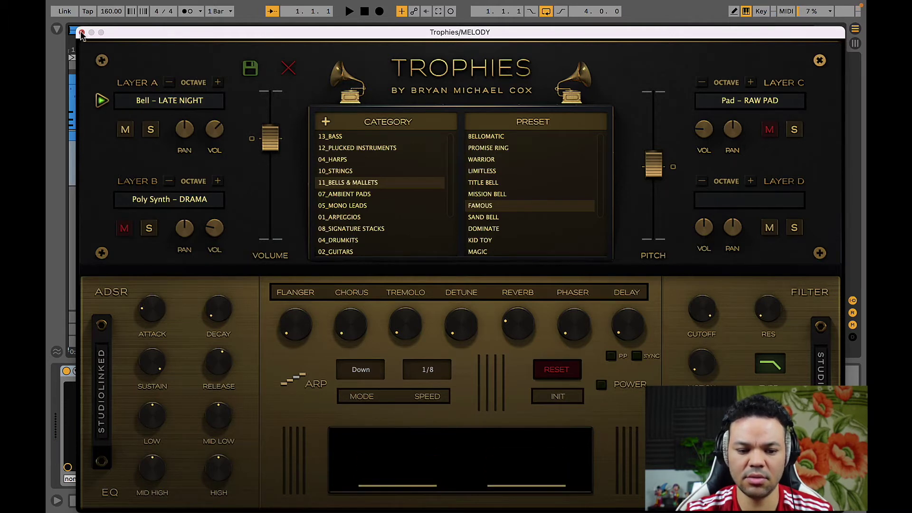
{"action": "left_click", "coordinate": [82, 32]}
- Show both MELODY clips together in the note editor, focus editing on the empty clip, and play the chords for reference
{"action": "left_click", "coordinate": [78, 76]}
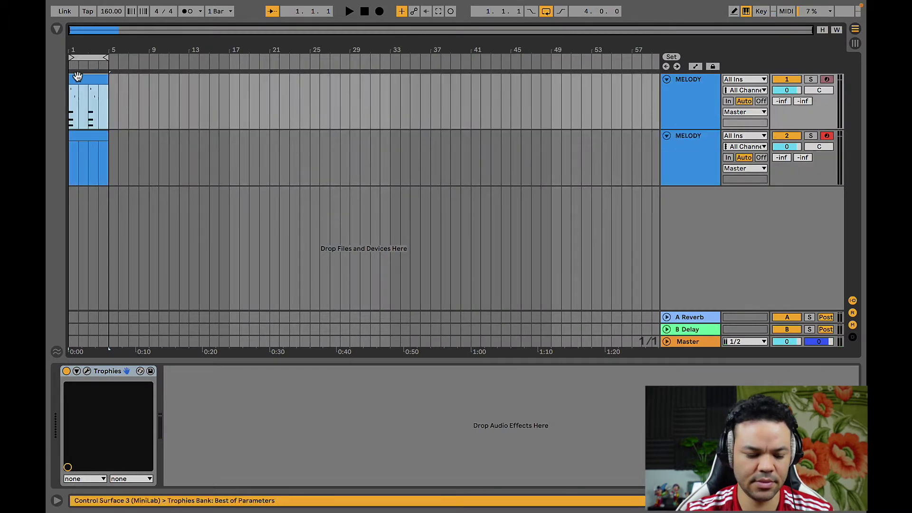
{"action": "key", "text": "shift+Down"}
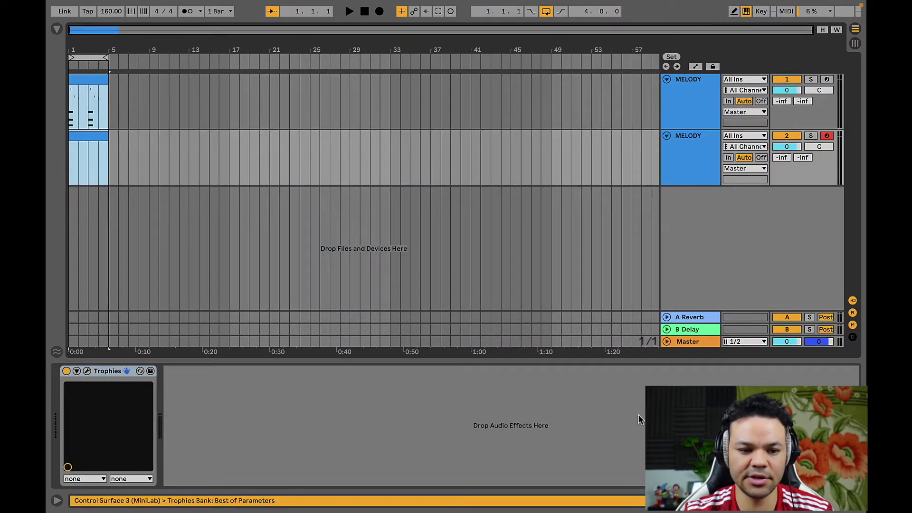
{"action": "key", "text": "shift+Tab"}
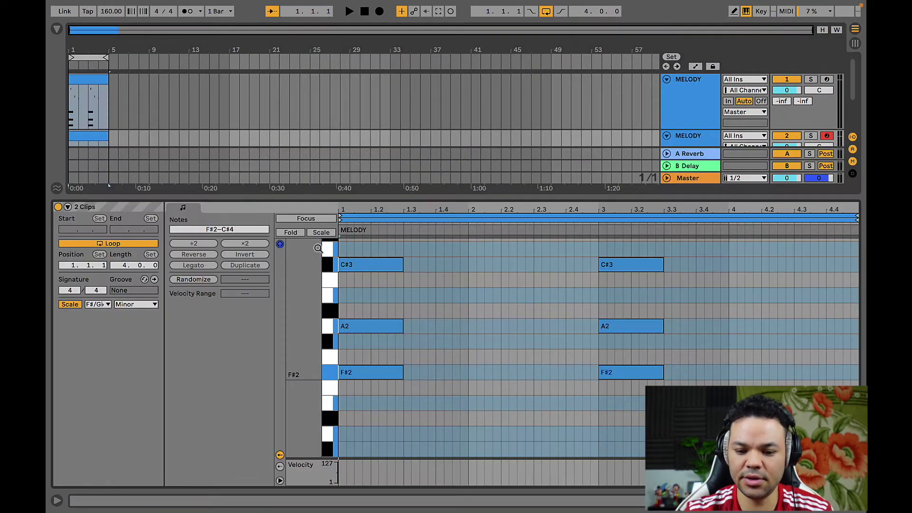
{"action": "left_click", "coordinate": [328, 218]}
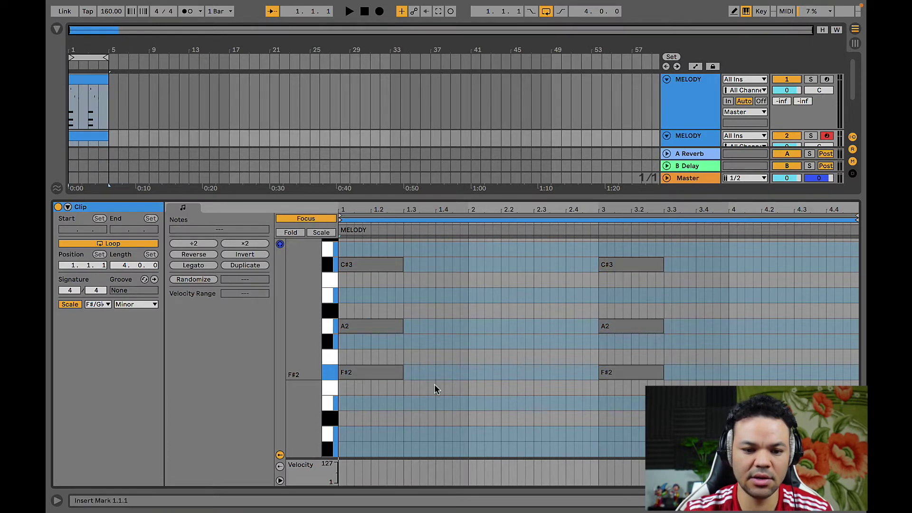
{"action": "scroll", "coordinate": [434, 384], "scroll_direction": "up", "scroll_amount": 5}
{"action": "scroll", "coordinate": [435, 389], "scroll_direction": "down", "scroll_amount": 4}
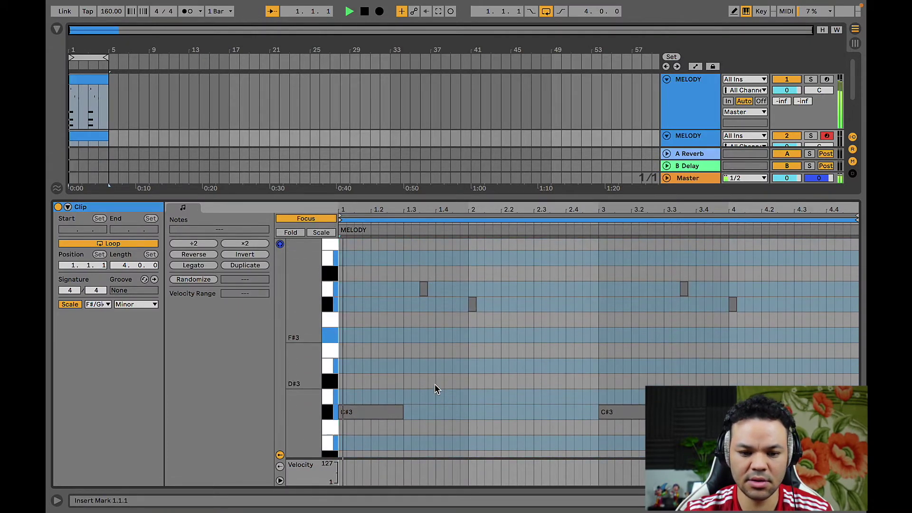
{"action": "key", "text": "space"}
{"action": "scroll", "coordinate": [372, 388], "scroll_direction": "down", "scroll_amount": 3}
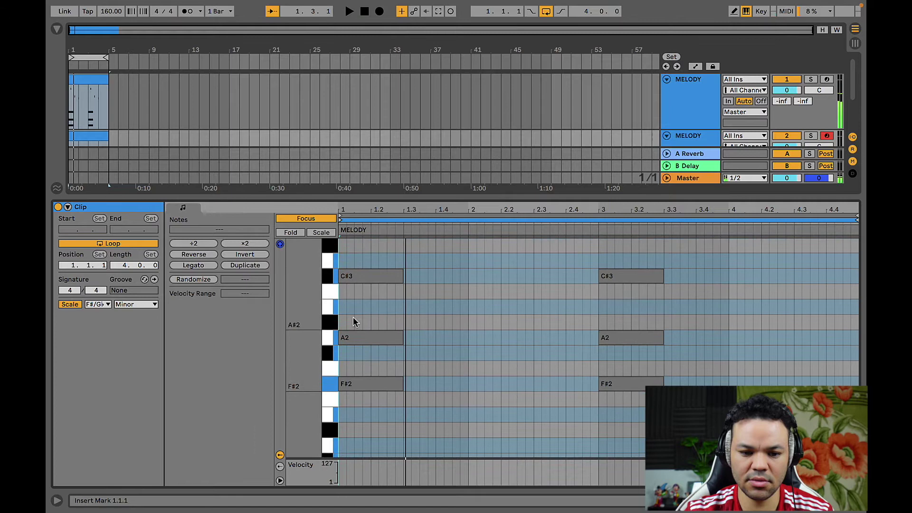
- Add a one-beat F#2 note at 1.1.1 in the empty clip and duplicate it to 1.2.1, raised to C#3
{"action": "left_click", "coordinate": [342, 384]}
{"action": "key", "text": "super+d"}
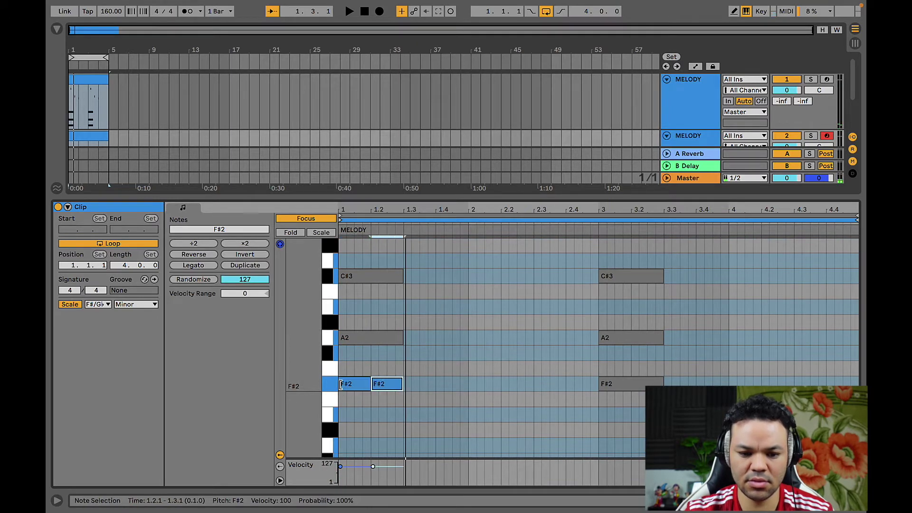
{"action": "key", "text": "Up"}
{"action": "key", "text": "Up"}
{"action": "key", "text": "Up"}
{"action": "key", "text": "Up"}
{"action": "key", "text": "Down"}
{"action": "key", "text": "Up"}
{"action": "key", "text": "Up"}
{"action": "key", "text": "Up"}
{"action": "key", "text": "Up"}
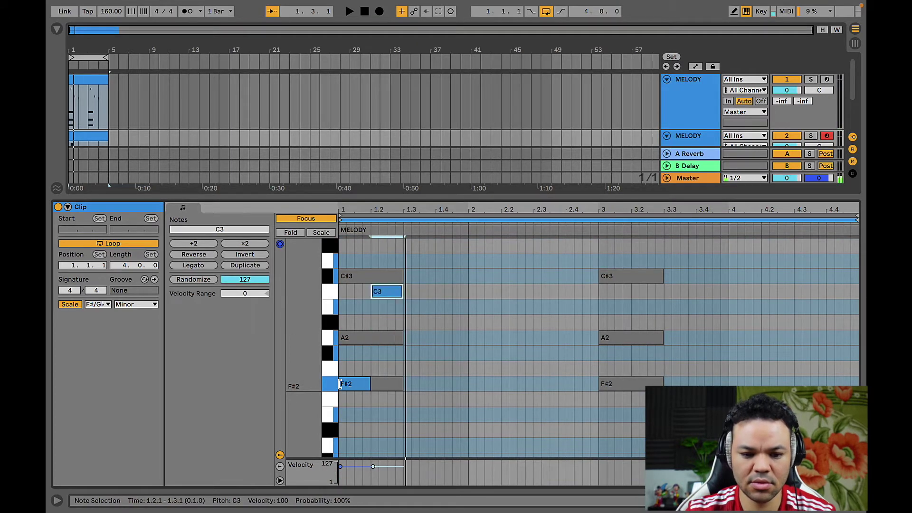
- Duplicate the C#3 note to 1.3.1, lower the copy to A2, and play the clips
{"action": "key", "text": "super+d"}
{"action": "key", "text": "Down"}
{"action": "key", "text": "Down"}
{"action": "key", "text": "Down"}
{"action": "key", "text": "Down"}
{"action": "key", "text": "space"}
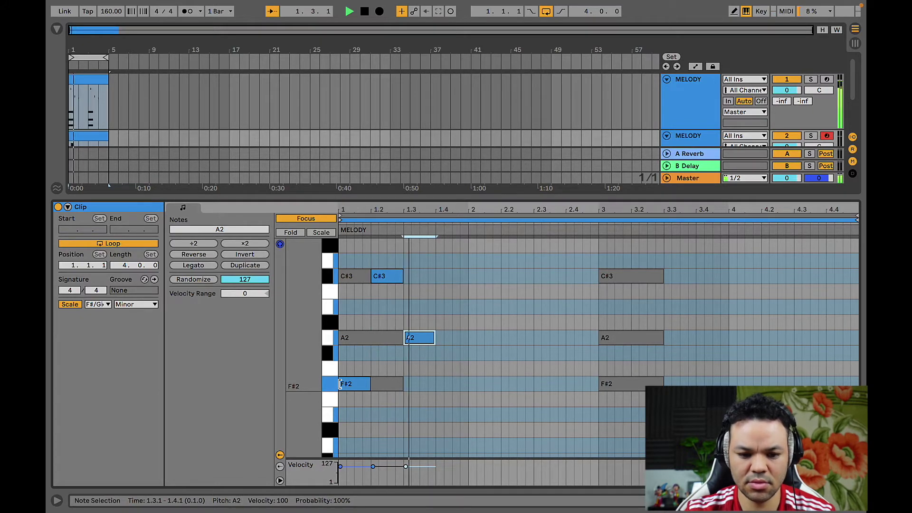
- Duplicate the A2 note to 2.1.1, lower the copy to F#2, and play the clips
{"action": "key", "text": "super+d"}
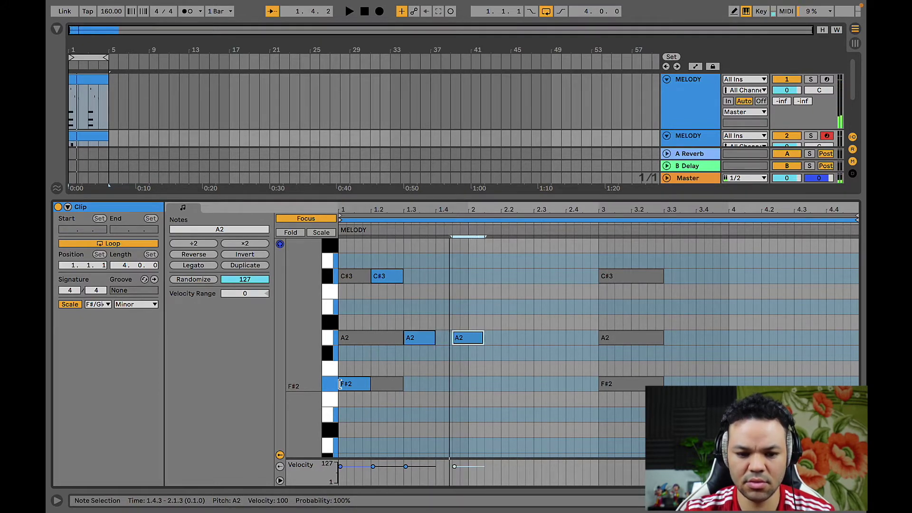
{"action": "key", "text": "Down"}
{"action": "key", "text": "Down"}
{"action": "key", "text": "Down"}
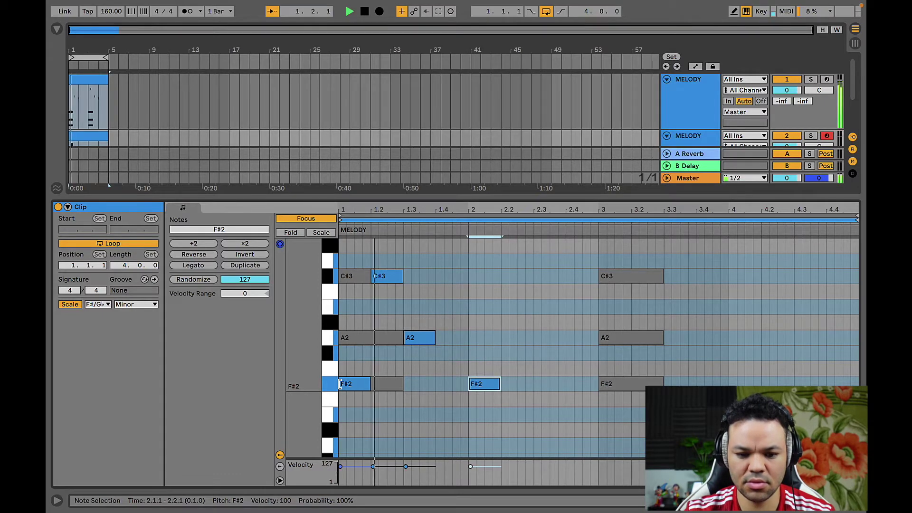
{"action": "key", "text": "space"}
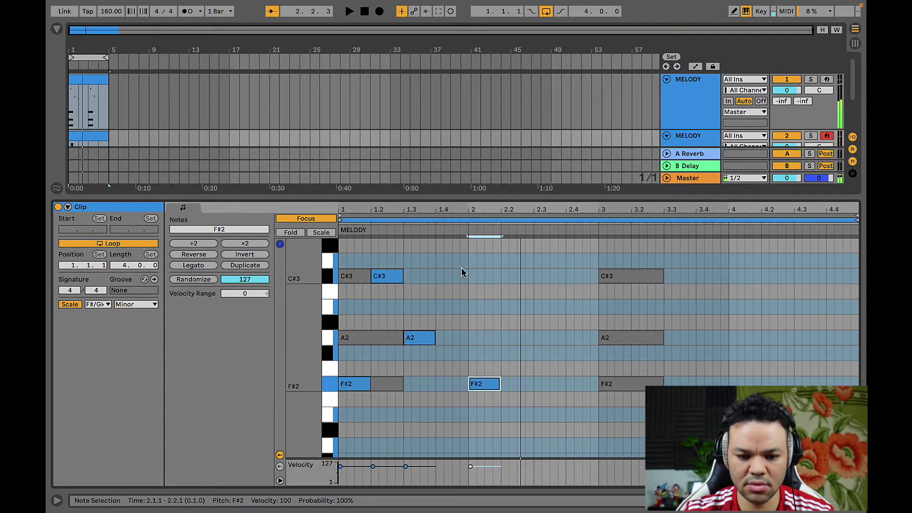
- Copy the three-note F#2–C#3–A2 figure from bar 1 to the starts of bars 2 and 3
{"action": "left_click_drag", "start_coordinate": [461, 266], "coordinate": [461, 334]}
{"action": "key", "text": "super+v"}
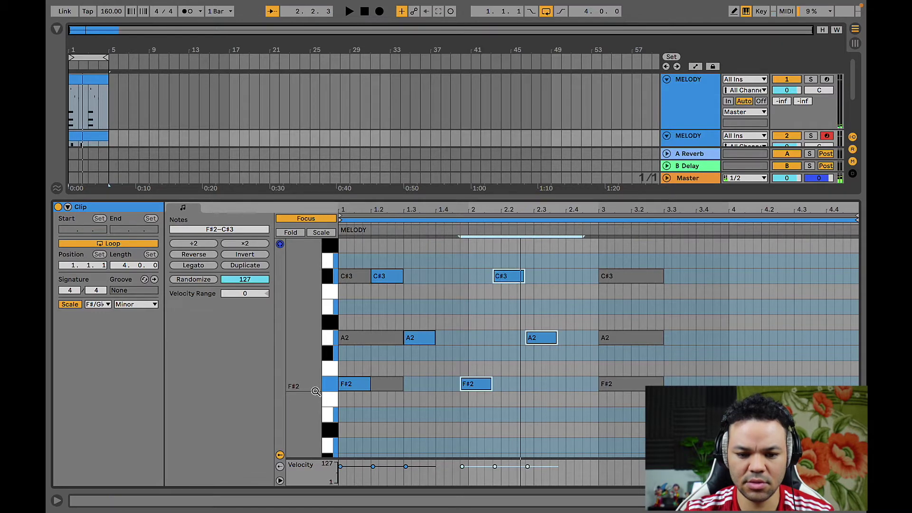
{"action": "key", "text": "Right"}
{"action": "key", "text": "super+d"}
{"action": "key", "text": "Right"}
{"action": "key", "text": "Right"}
{"action": "key", "text": "Right"}
{"action": "key", "text": "Right"}
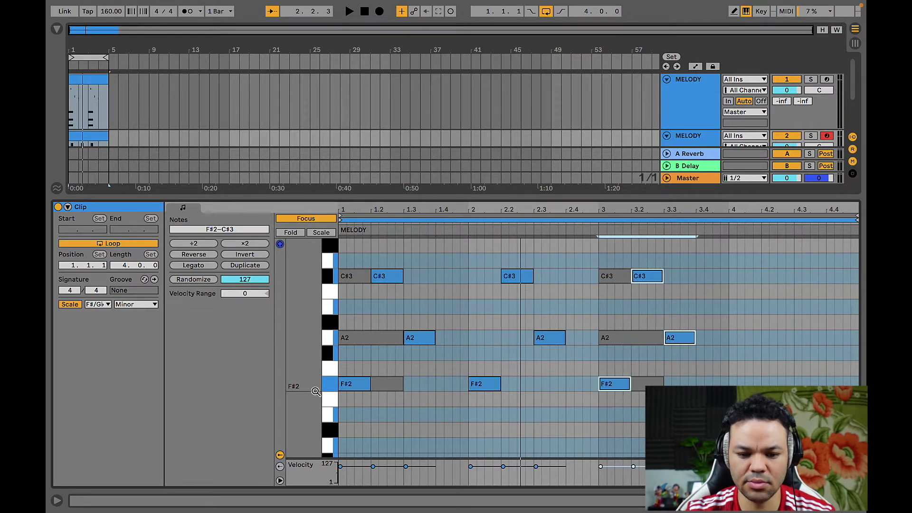
- Duplicate the F#2–C#3–A2 figure from bar 3 to the start of bar 4 and play the clips
{"action": "key", "text": "super+d"}
{"action": "key", "text": "Right"}
{"action": "key", "text": "Right"}
{"action": "key", "text": "Right"}
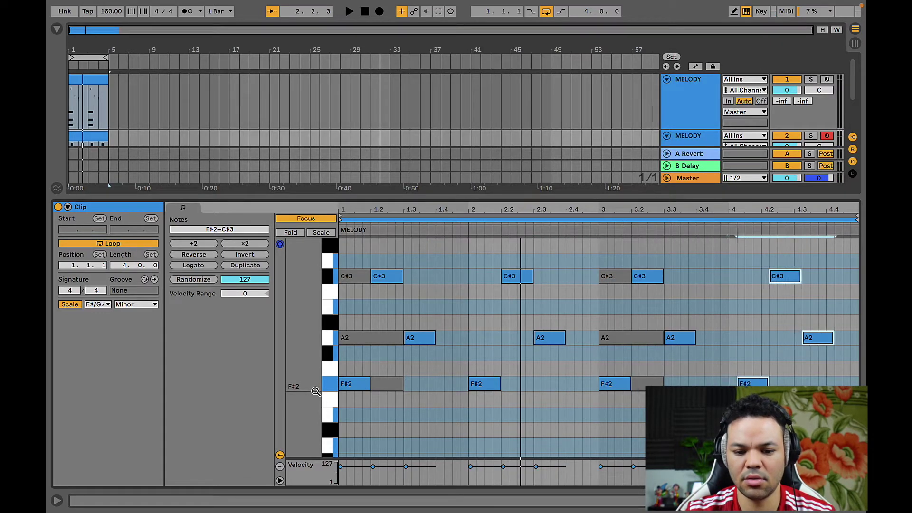
{"action": "key", "text": "Left"}
{"action": "key", "text": "space"}
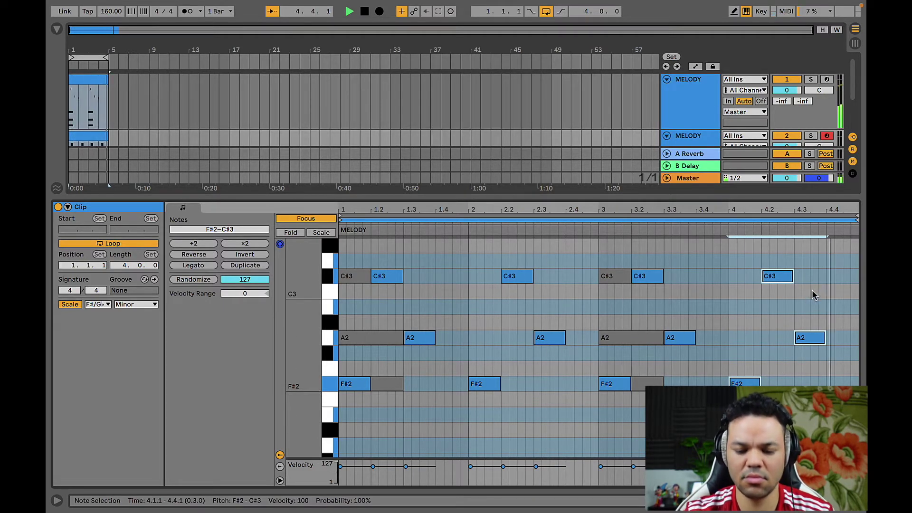
- Audition all the arpeggio notes an octave lower, restore their pitch, and apply Legato to them
{"action": "left_click_drag", "start_coordinate": [831, 258], "coordinate": [332, 435]}
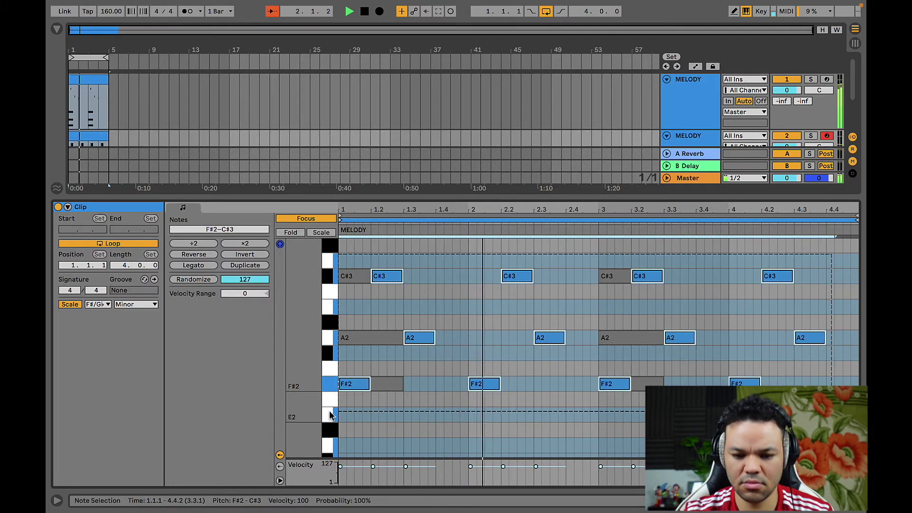
{"action": "key", "text": "shift+Down"}
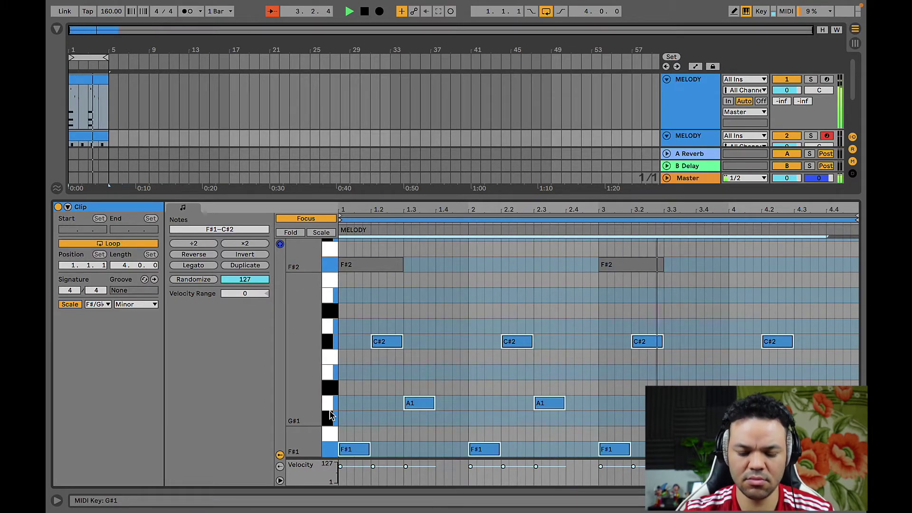
{"action": "key", "text": "shift+Up"}
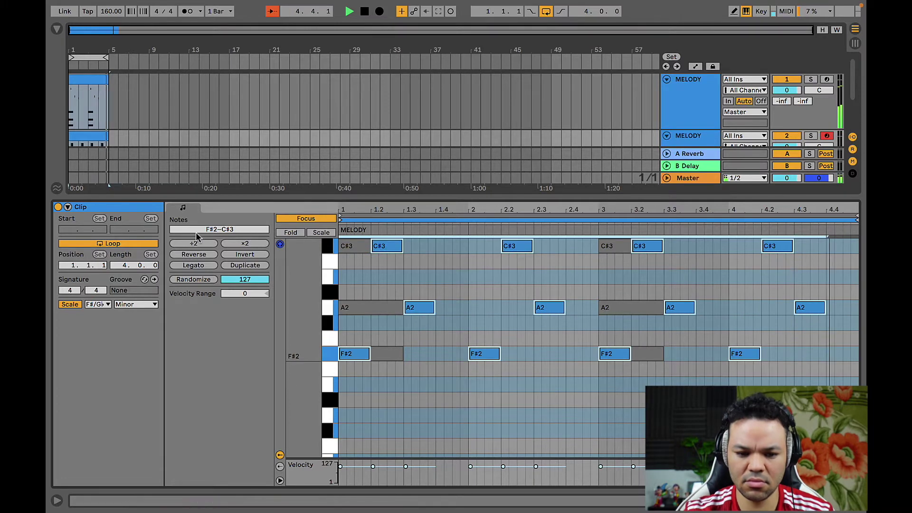
{"action": "left_click", "coordinate": [204, 265]}
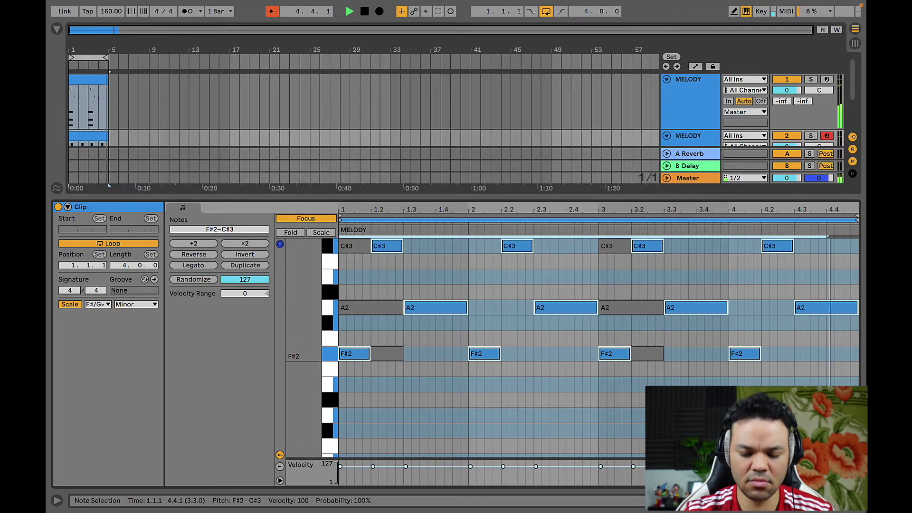
- Stop playback and group the two MELODY tracks
{"action": "key", "text": "shift+Tab"}
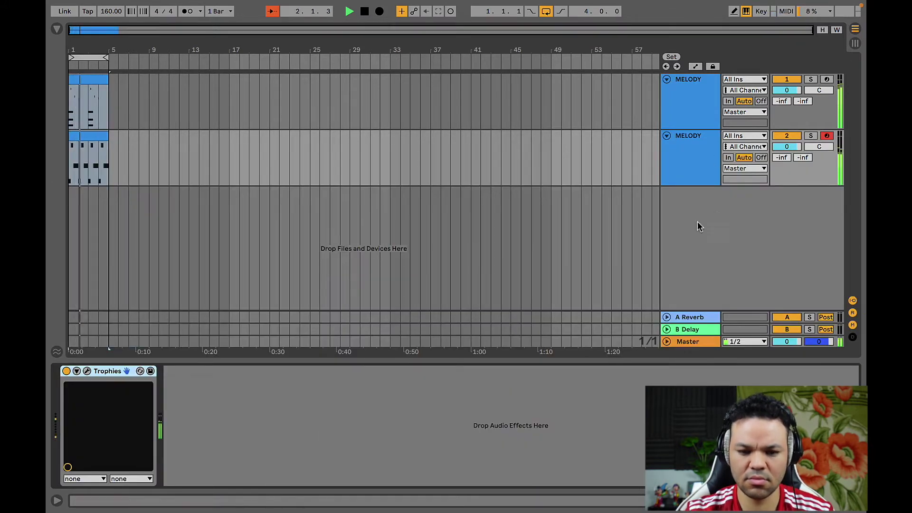
{"action": "key", "text": "space"}
{"action": "left_click", "coordinate": [689, 110]}
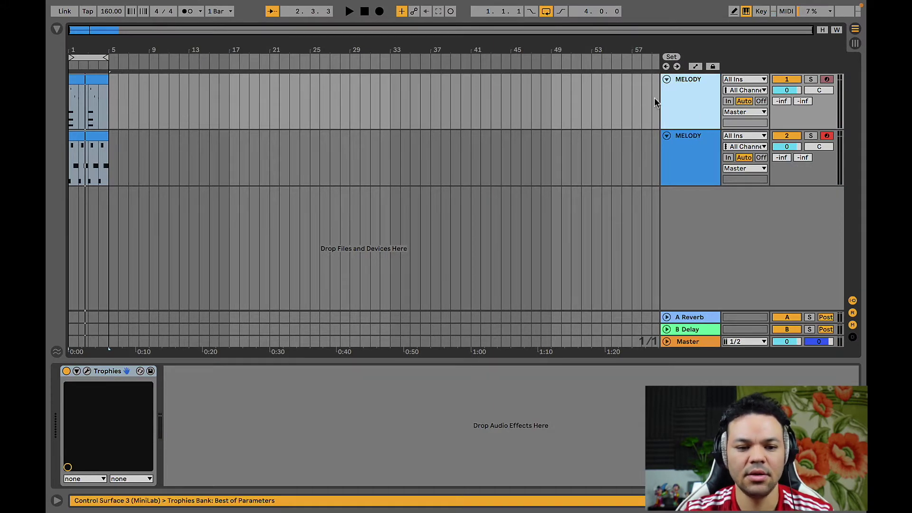
{"action": "key", "text": "shift+Down"}
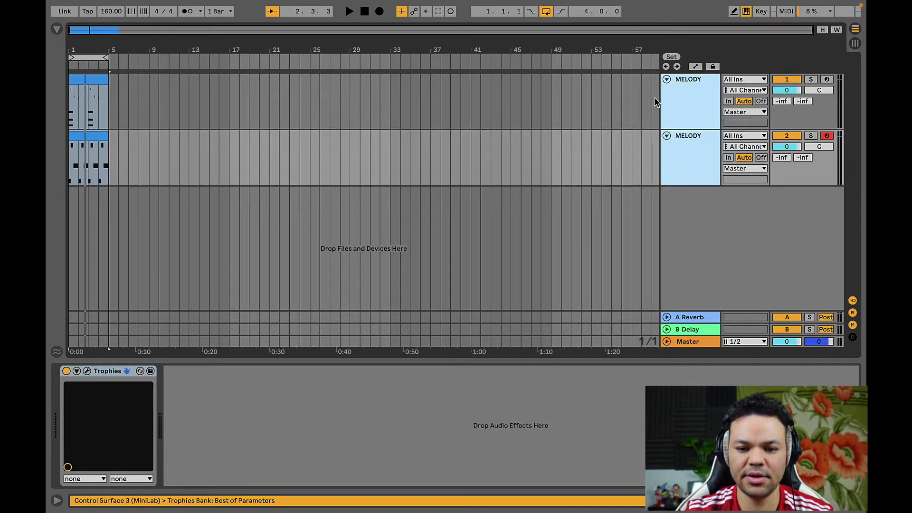
{"action": "key", "text": "ctrl+g"}
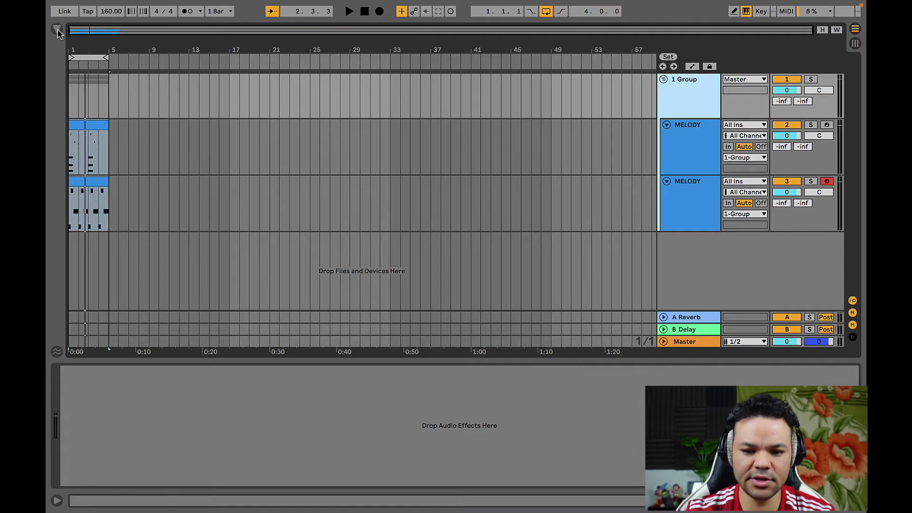
- Add HalfTime from the Favorites collection to the group track, with its loop length at 1/2
{"action": "left_click", "coordinate": [56, 29]}
{"action": "scroll", "coordinate": [160, 137], "scroll_direction": "down", "scroll_amount": 5}
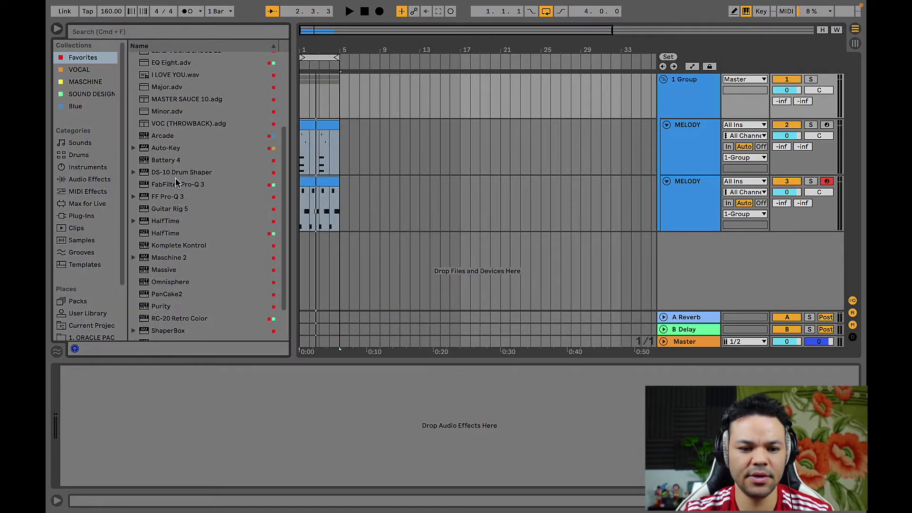
{"action": "double_click", "coordinate": [167, 233]}
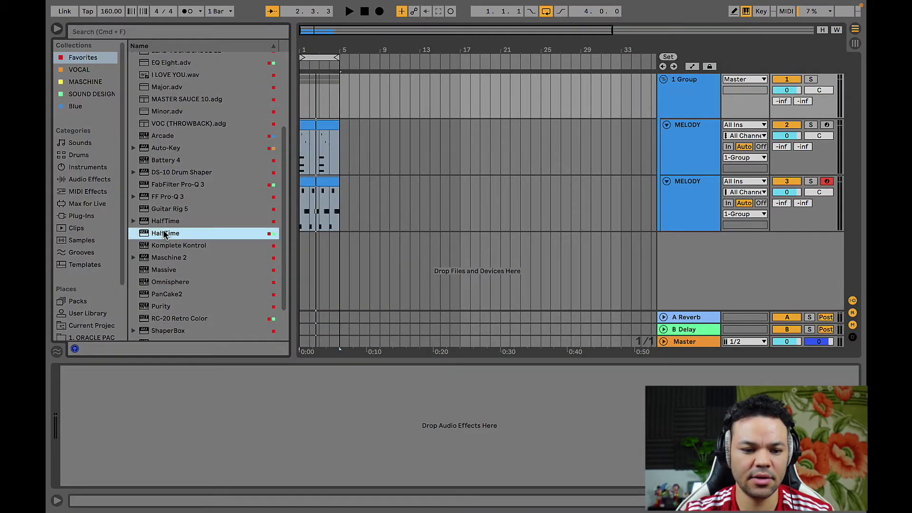
{"action": "left_click", "coordinate": [241, 99]}
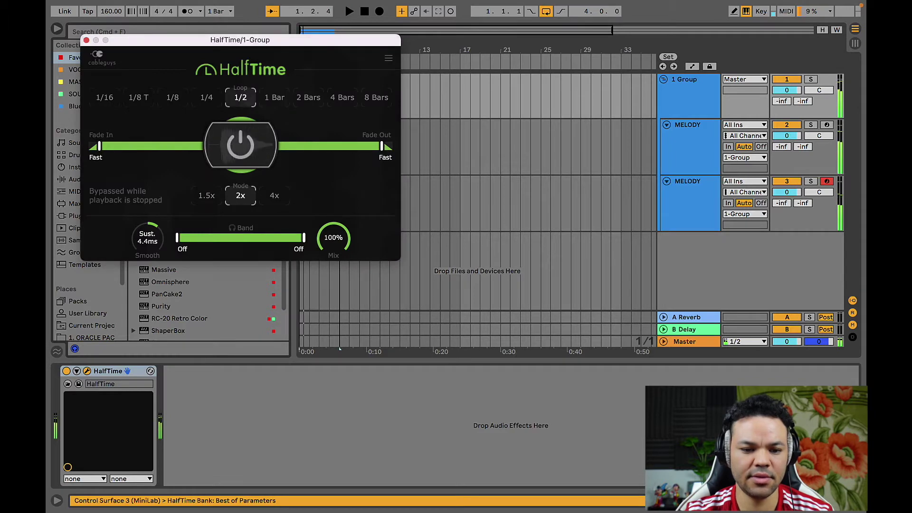
- Transpose all notes in the first MELODY track's clip up one octave to F#3–C#5
{"action": "left_click", "coordinate": [691, 152]}
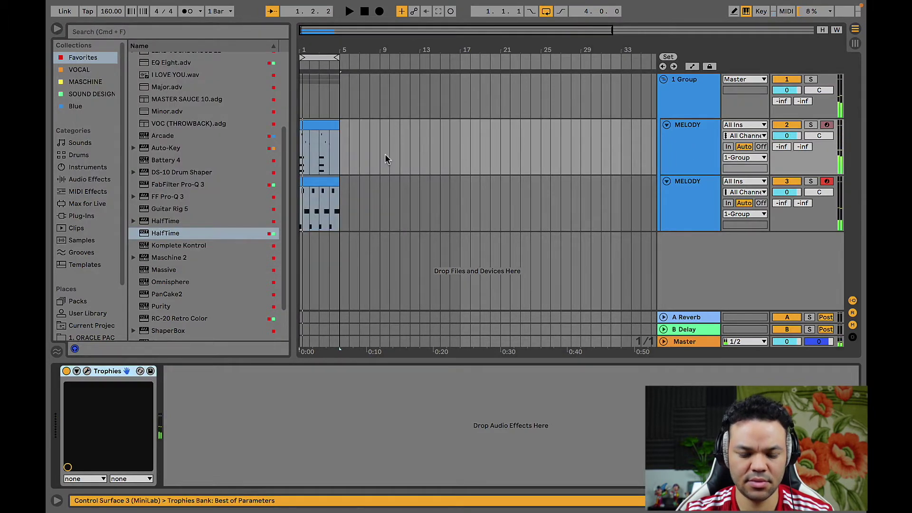
{"action": "double_click", "coordinate": [316, 124]}
{"action": "left_click", "coordinate": [467, 291]}
{"action": "key", "text": "super+a"}
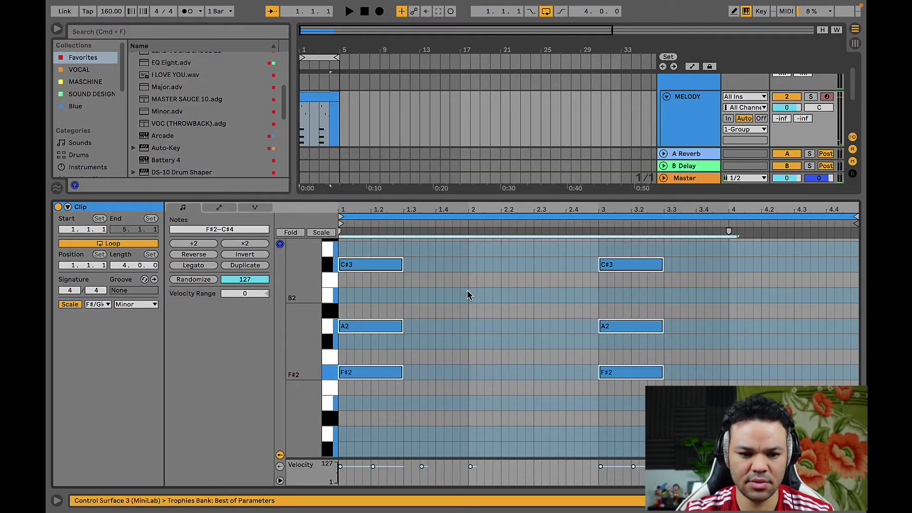
{"action": "key", "text": "shift+Up"}
- Raise all notes of the first melody clip another octave to F#4–C#6 and play the clips
{"action": "left_click", "coordinate": [690, 130]}
{"action": "key", "text": "super+d"}
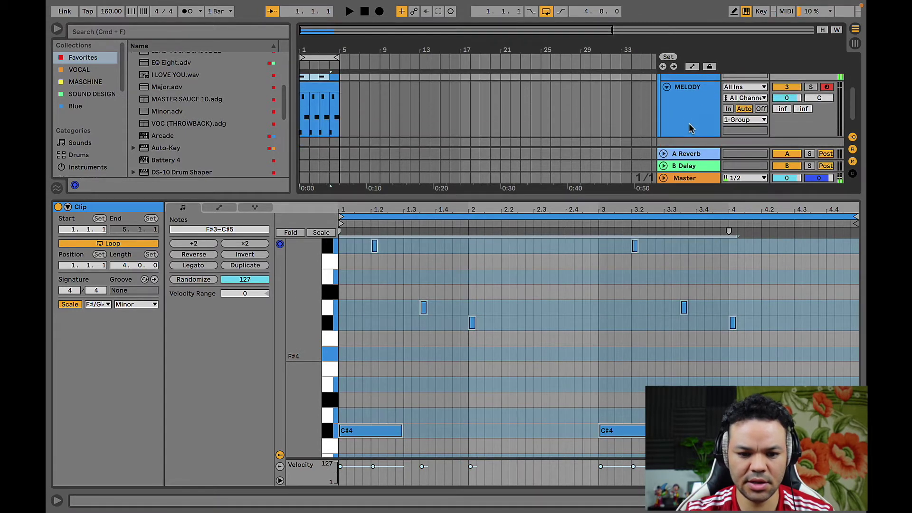
{"action": "key", "text": "shift+Up"}
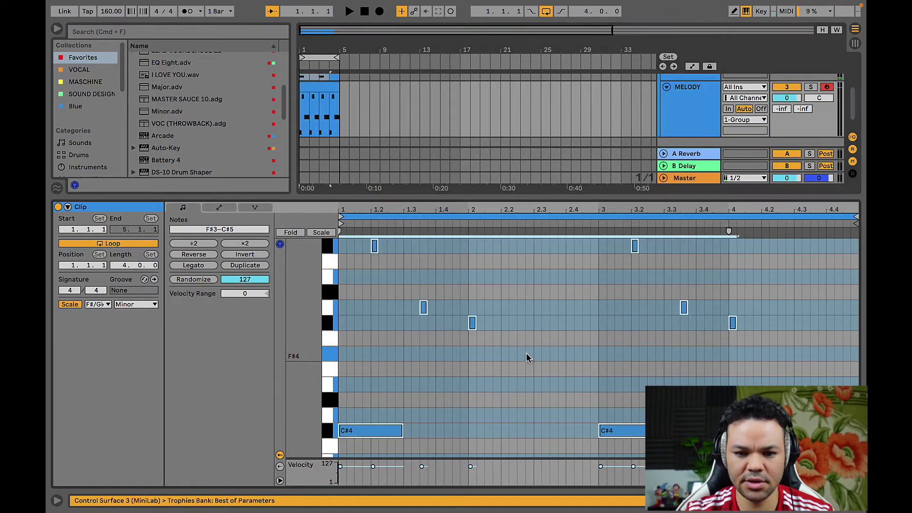
{"action": "key", "text": "space"}
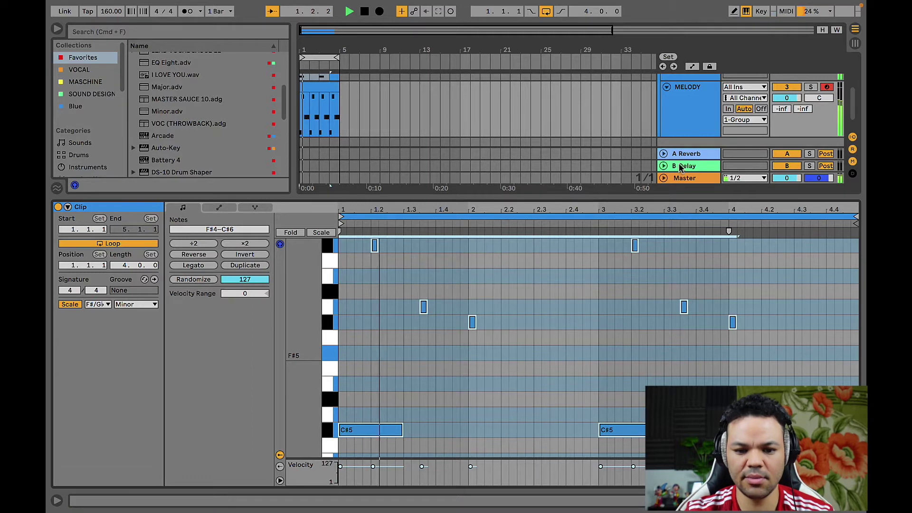
- Compare HalfTime's speed modes on the group during playback, settling on 2x mode with a 1/4 loop
{"action": "scroll", "coordinate": [666, 149], "scroll_direction": "up", "scroll_amount": 5}
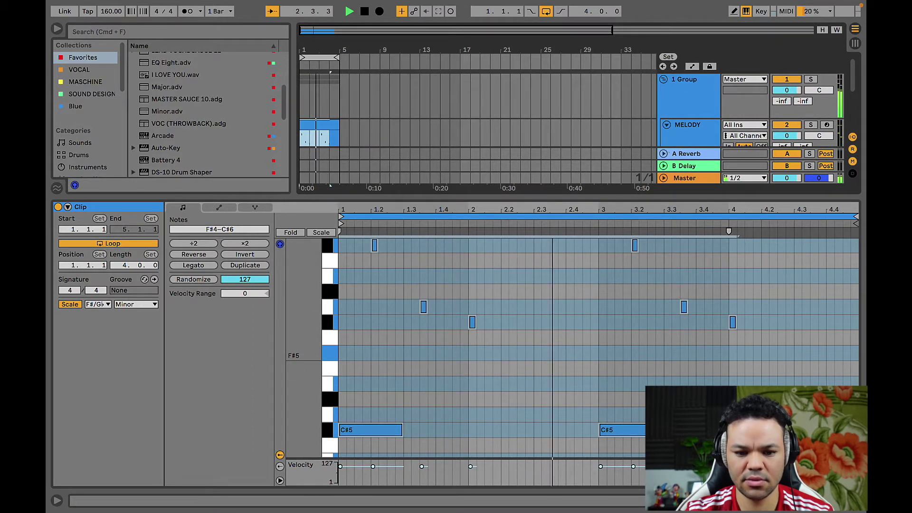
{"action": "key", "text": "super+alt+l"}
{"action": "double_click", "coordinate": [688, 97]}
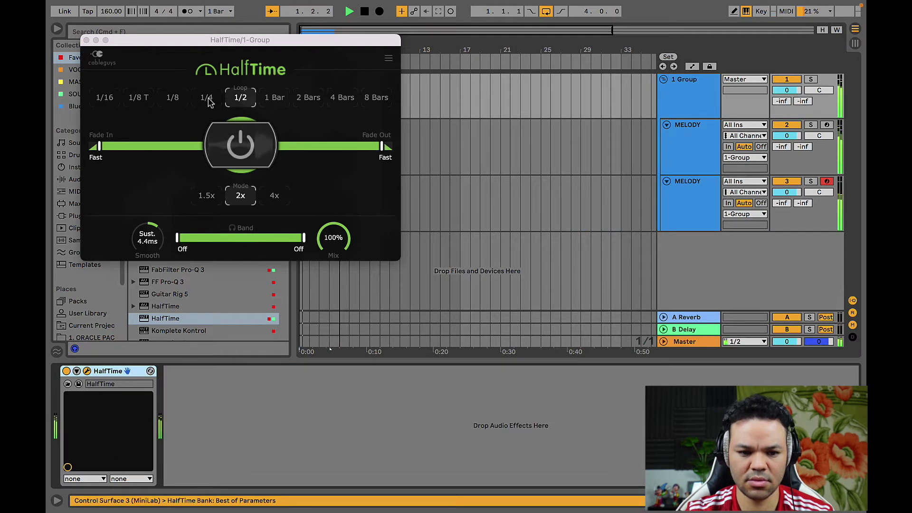
{"action": "left_click", "coordinate": [274, 195]}
{"action": "left_click", "coordinate": [211, 196]}
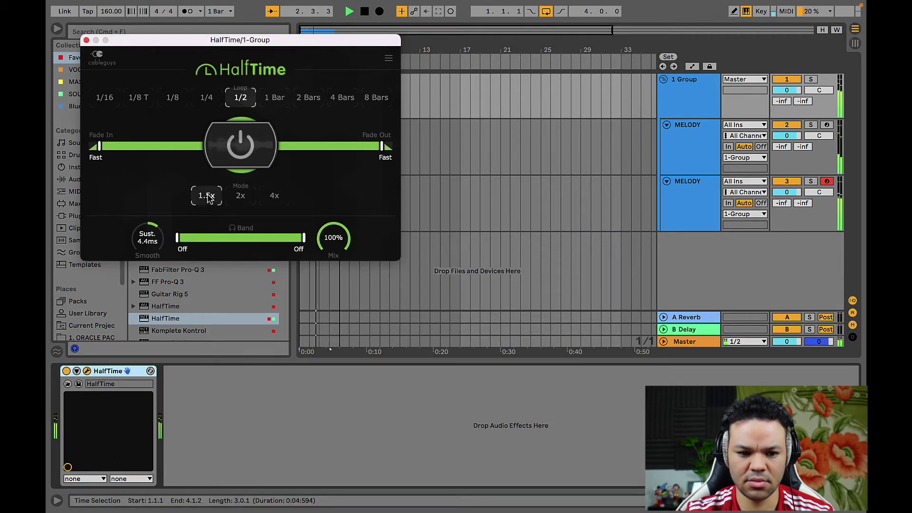
{"action": "left_click", "coordinate": [211, 102]}
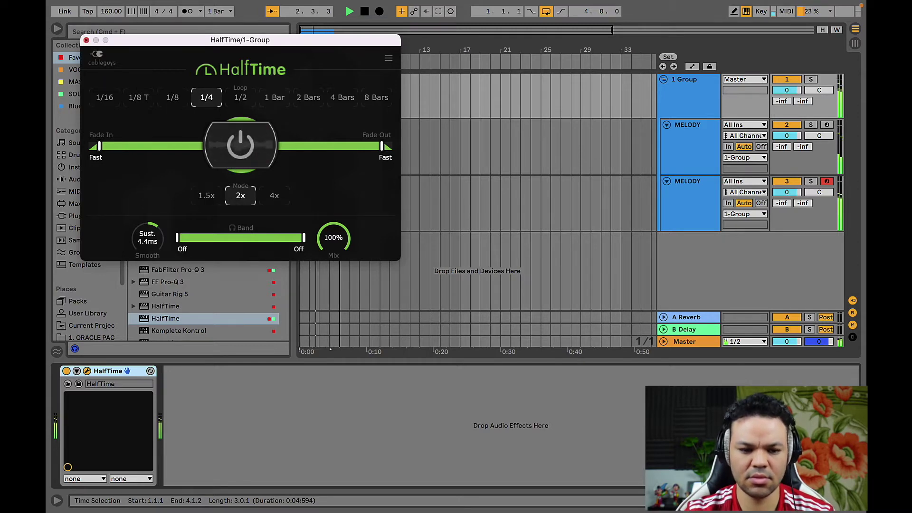
- Set HalfTime's Fade In to 4 Bars, Fade Out to Instant and upper band limit to 969 Hz, then close its window
{"action": "left_click_drag", "start_coordinate": [99, 147], "coordinate": [108, 173]}
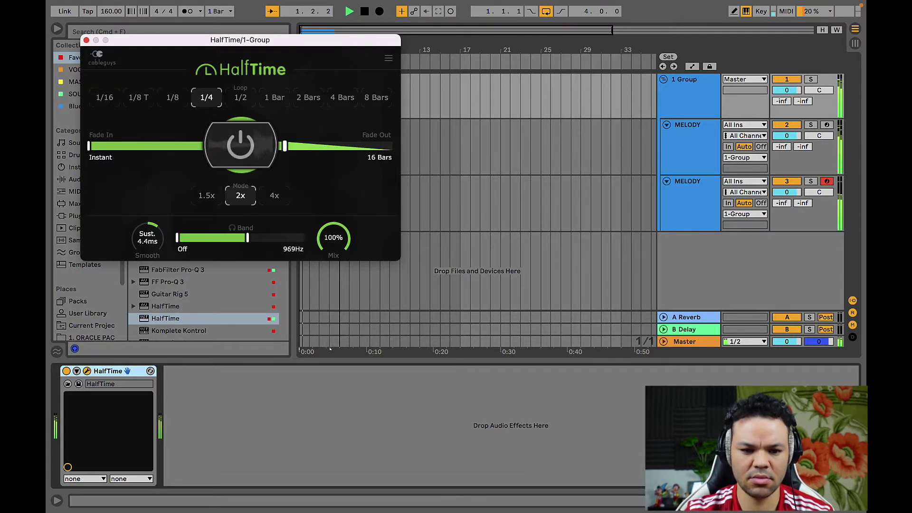
{"action": "left_click_drag", "start_coordinate": [284, 146], "coordinate": [393, 146]}
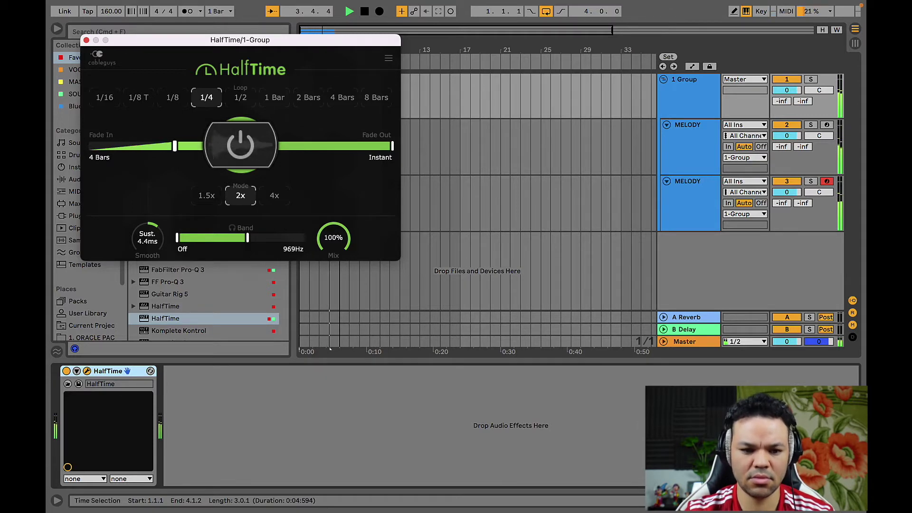
{"action": "left_click", "coordinate": [86, 40]}
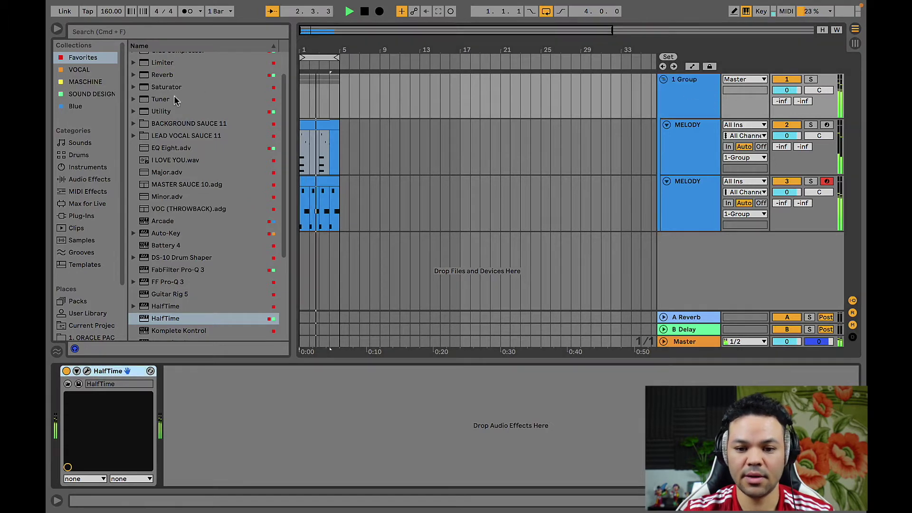
- Add the EQ Eight preset to the group and enable band 8 as a high cut at about 625 Hz
{"action": "scroll", "coordinate": [174, 95], "scroll_direction": "up", "scroll_amount": 2}
{"action": "key", "text": "space"}
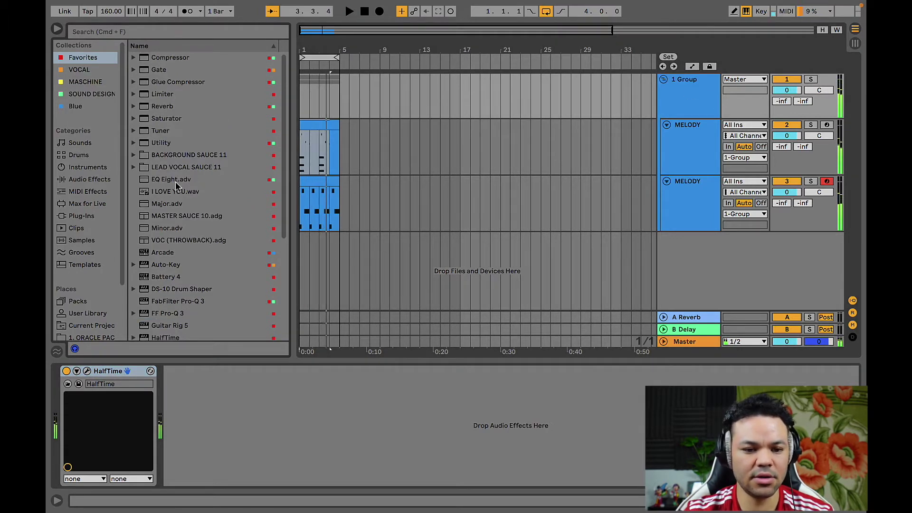
{"action": "double_click", "coordinate": [172, 179]}
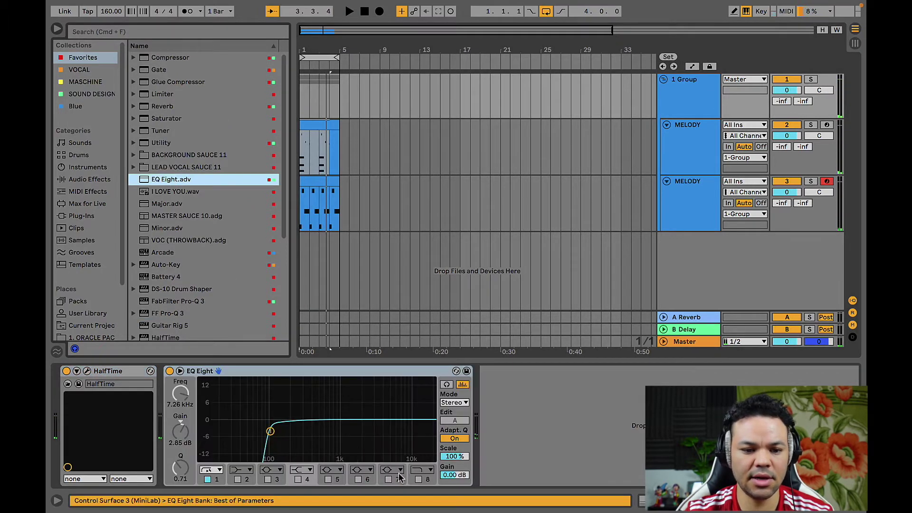
{"action": "left_click", "coordinate": [419, 472]}
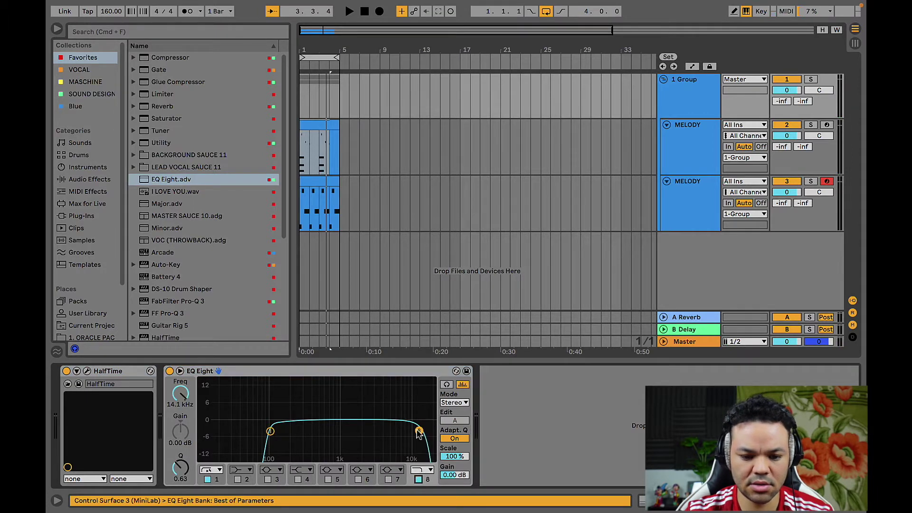
{"action": "key", "text": "space"}
{"action": "left_click_drag", "start_coordinate": [418, 434], "coordinate": [325, 433]}
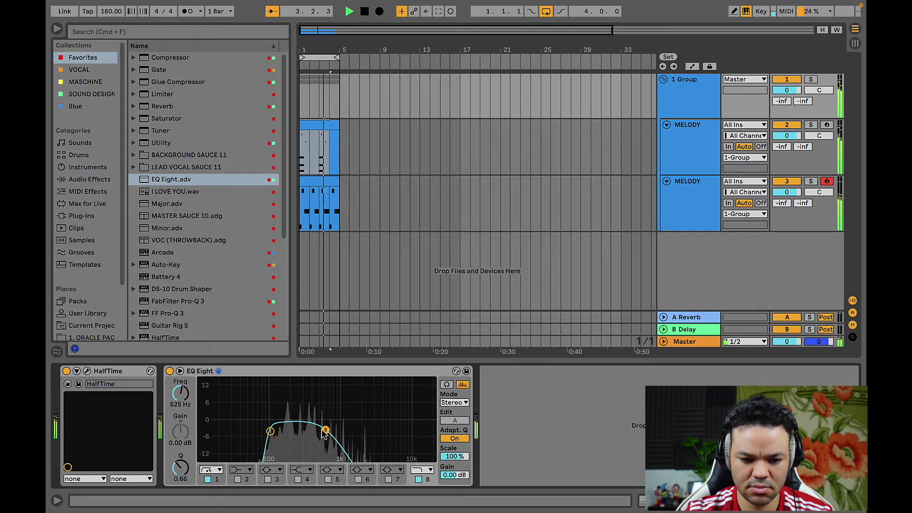
- Hide the device view, add a new audio track below the group, and stop playback
{"action": "left_click", "coordinate": [854, 500]}
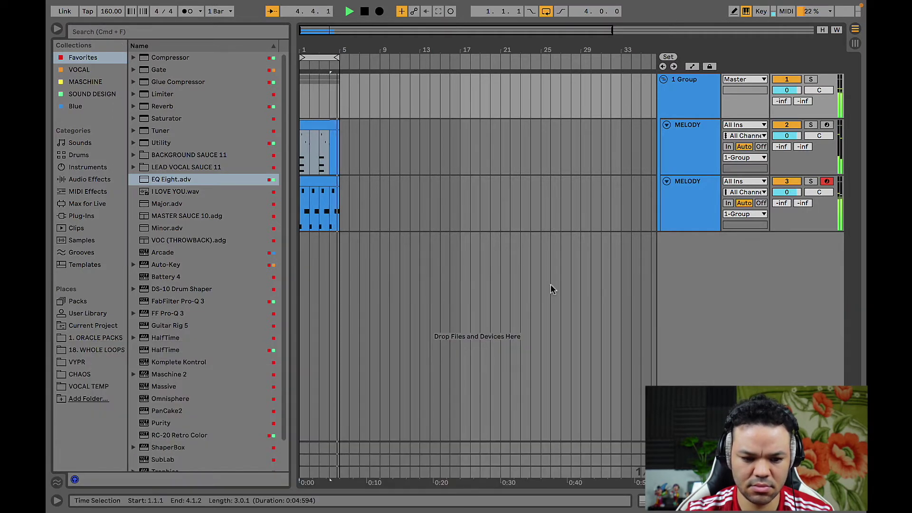
{"action": "left_click", "coordinate": [703, 265]}
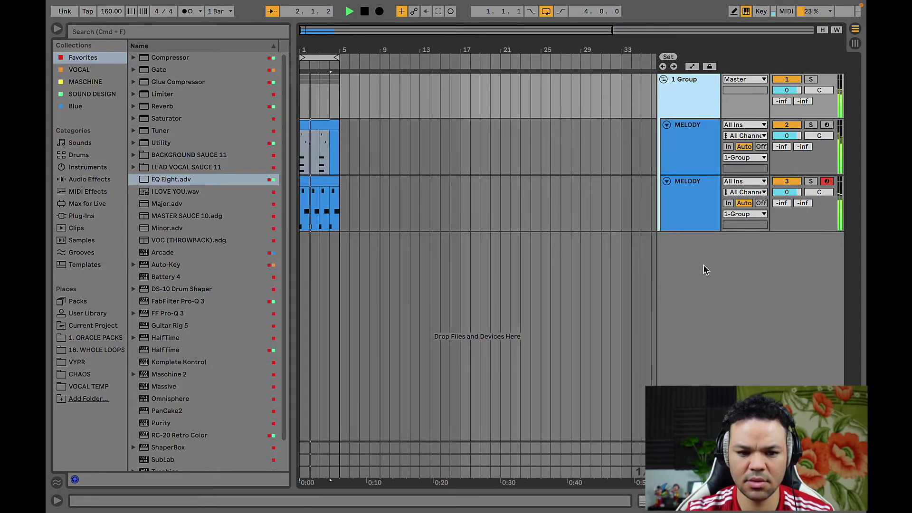
{"action": "key", "text": "super+t"}
{"action": "key", "text": "space"}
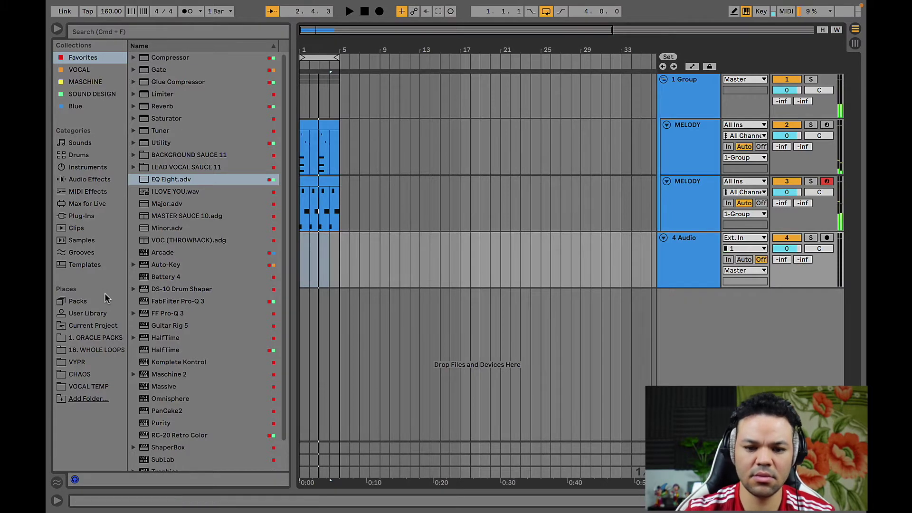
- Browse 1. ORACLE PACKS and place Snare - No Tax.wav from Been Trappin 2 on the new audio track at 2.1.1
{"action": "left_click", "coordinate": [98, 338]}
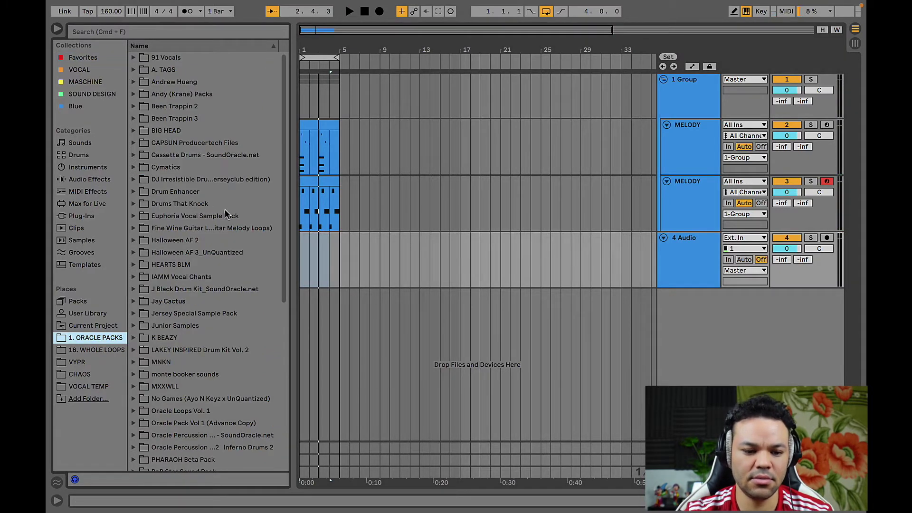
{"action": "left_click", "coordinate": [190, 253]}
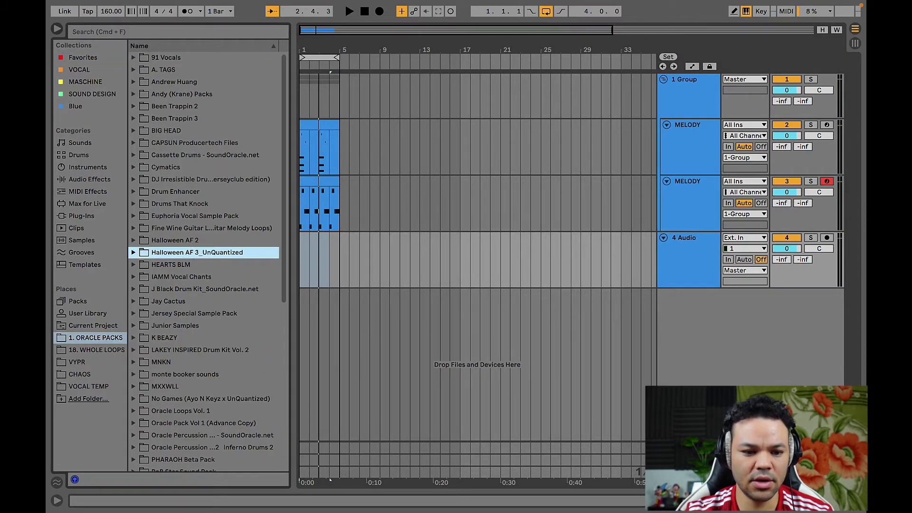
{"action": "key", "text": "Up"}
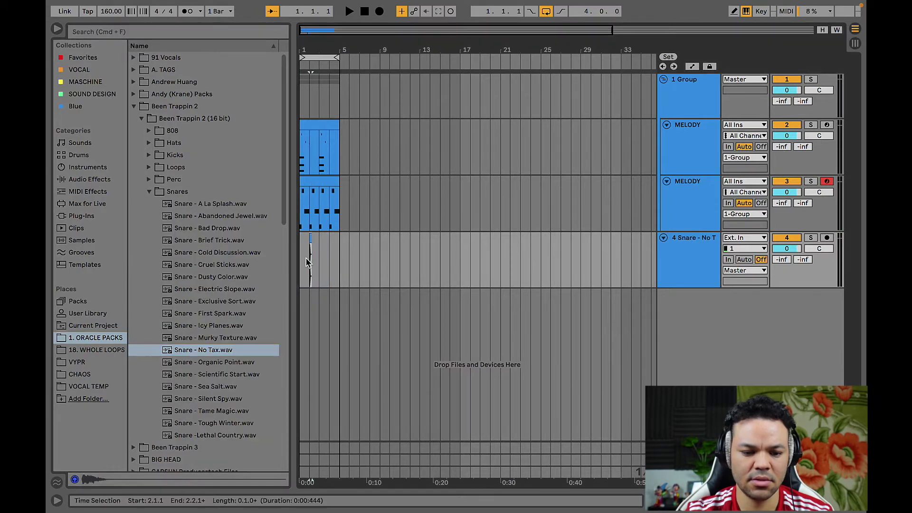
- Move the No Tax snare clip earlier to beat 1.3 and play the loop from the start
{"action": "scroll", "coordinate": [306, 261], "scroll_direction": "up", "scroll_amount": 5}
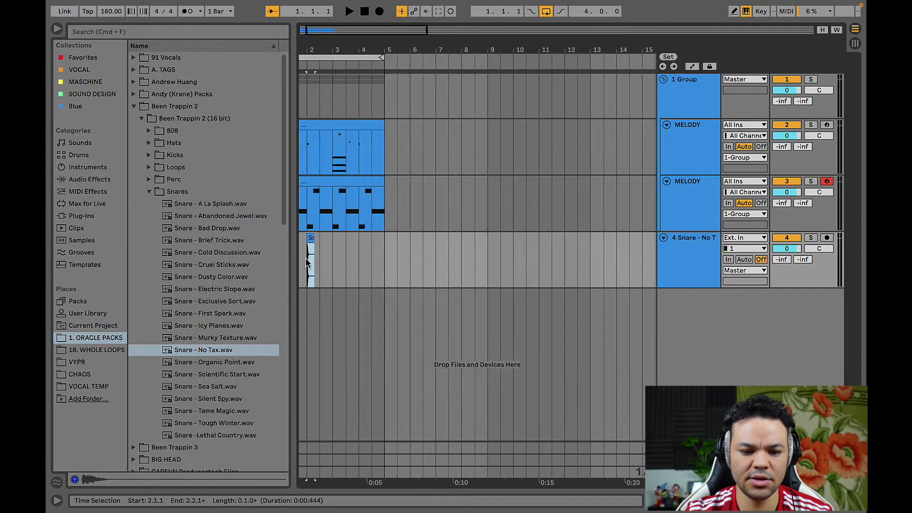
{"action": "scroll", "coordinate": [306, 261], "scroll_direction": "down", "scroll_amount": 3}
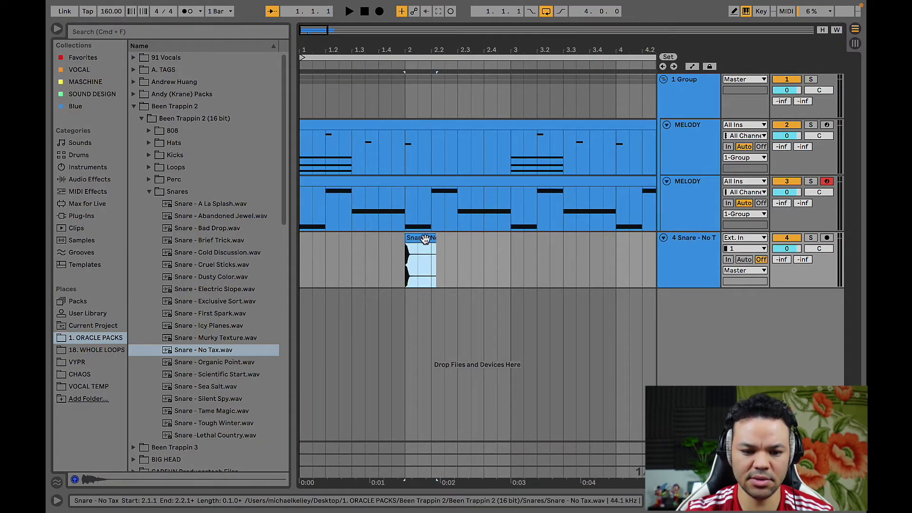
{"action": "key", "text": "Left"}
{"action": "key", "text": "Left"}
{"action": "key", "text": "Left"}
{"action": "key", "text": "Left"}
{"action": "left_click", "coordinate": [370, 125]}
{"action": "key", "text": "space"}
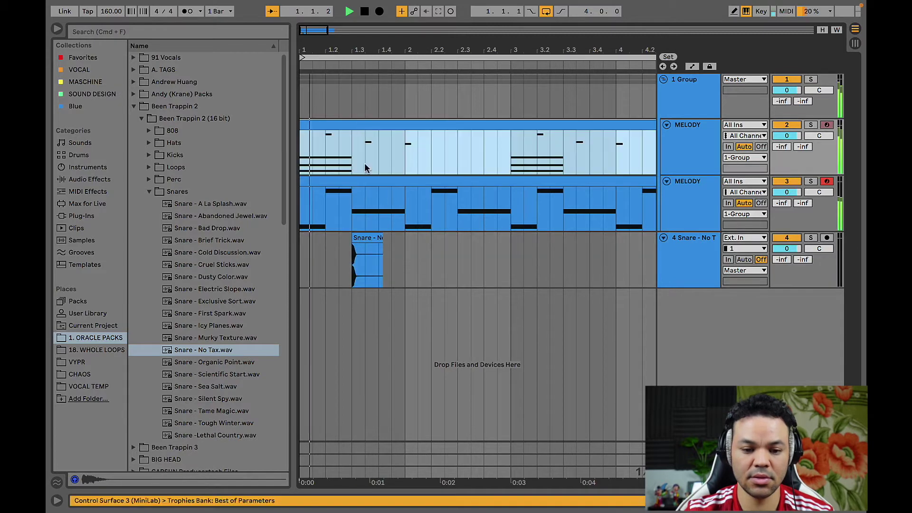
- Duplicate the one-bar No Tax snare pattern three times to fill bars 2 through 4
{"action": "left_click_drag", "start_coordinate": [401, 257], "coordinate": [184, 274]}
{"action": "key", "text": "super+d"}
{"action": "key", "text": "super+d"}
{"action": "key", "text": "super+d"}
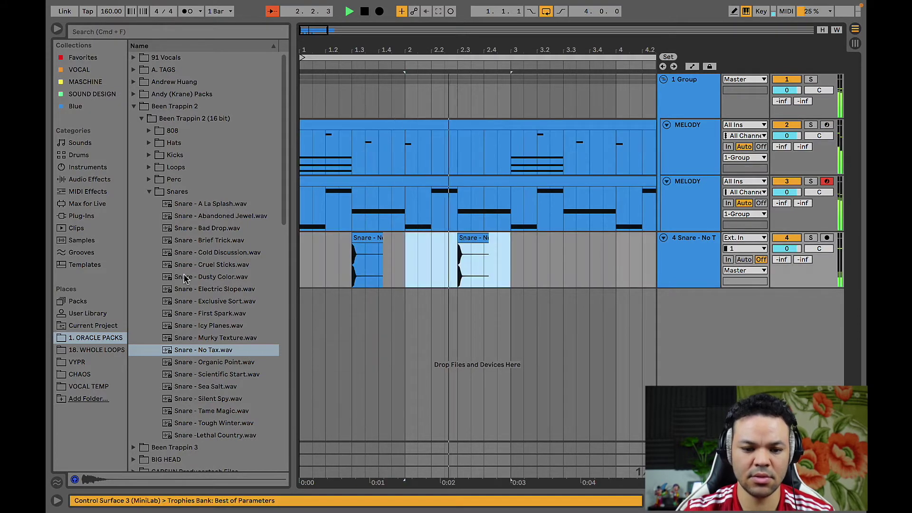
{"action": "scroll", "coordinate": [539, 288], "scroll_direction": "left", "scroll_amount": 5}
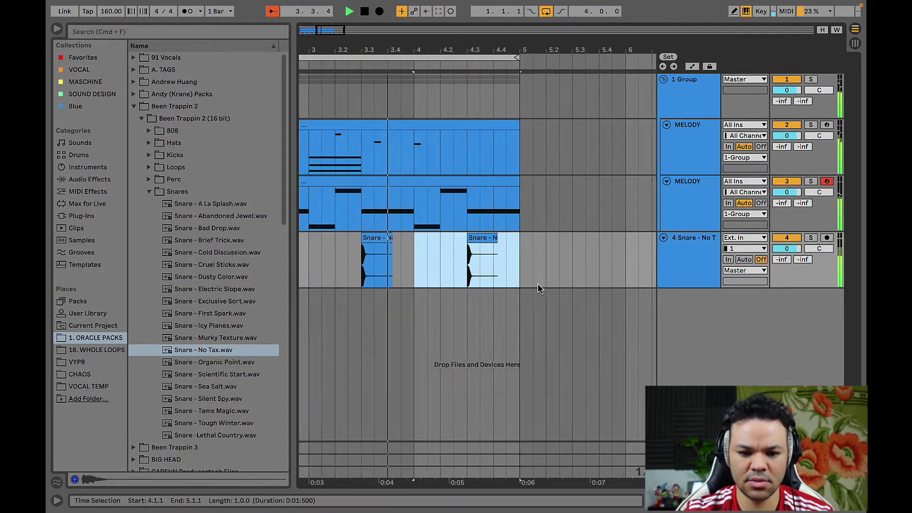
- Add a MIDI track below the snare and load HiHat - Bitter Ice.wav from the Been Trappin 2 Hats folder
{"action": "left_click", "coordinate": [703, 282]}
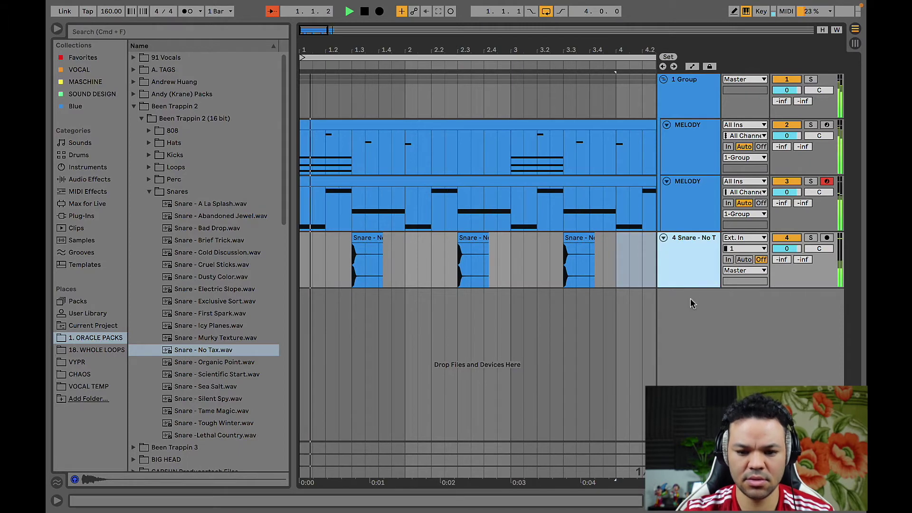
{"action": "key", "text": "super+shift+t"}
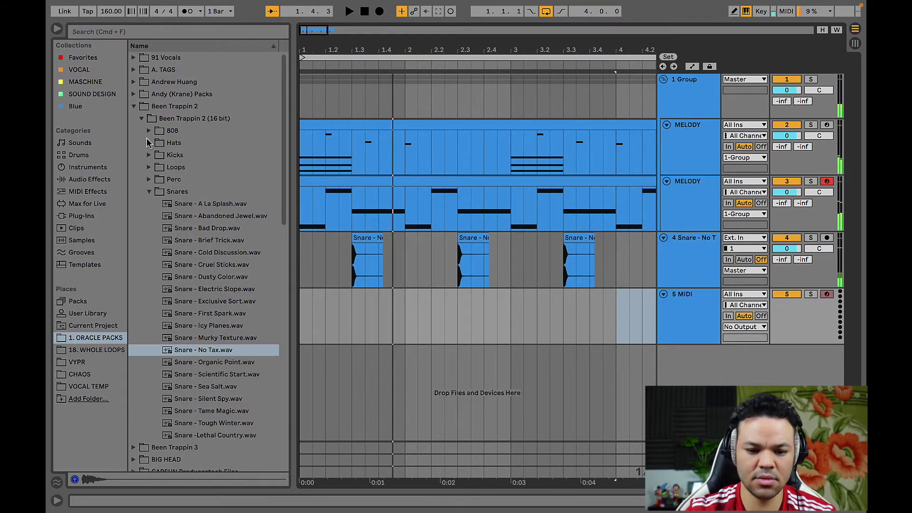
{"action": "left_click", "coordinate": [148, 142]}
{"action": "left_click", "coordinate": [199, 169]}
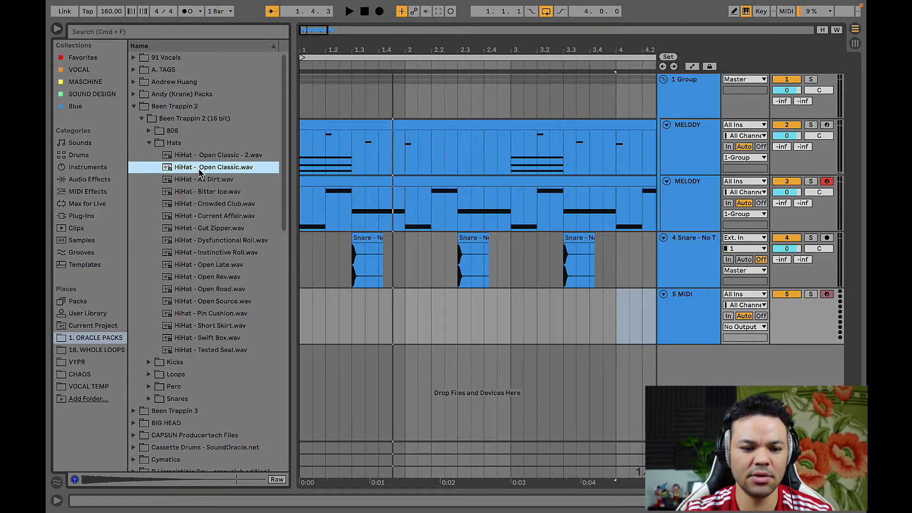
{"action": "key", "text": "Down"}
{"action": "key", "text": "Down"}
{"action": "key", "text": "Up"}
{"action": "key", "text": "Down"}
- Duplicate the one-bar hi-hat clip until it fills all four bars, then hide the note editor
{"action": "left_click", "coordinate": [339, 98]}
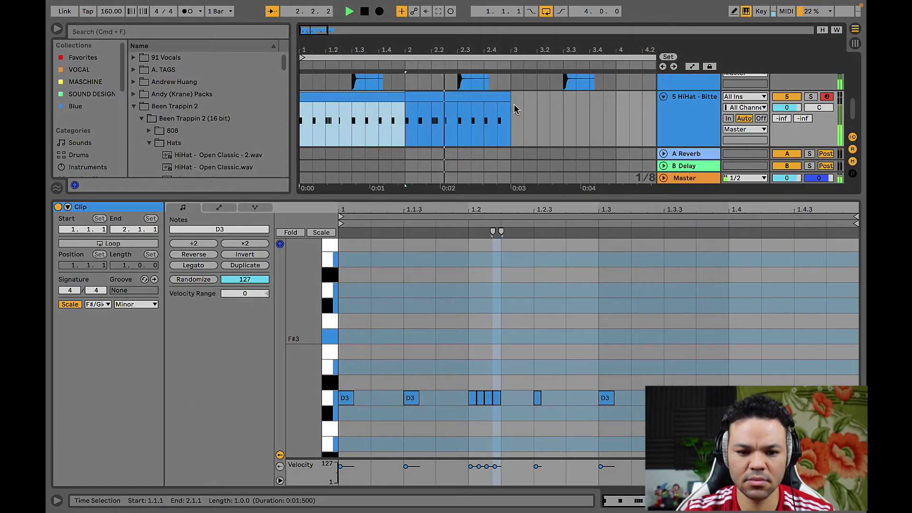
{"action": "key", "text": "super+d"}
{"action": "key", "text": "super+d"}
{"action": "key", "text": "super+d"}
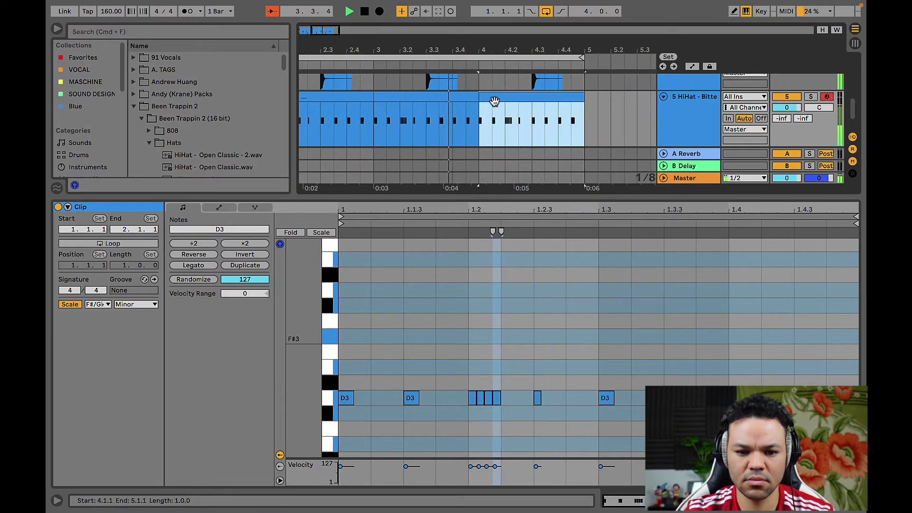
{"action": "left_click", "coordinate": [520, 260]}
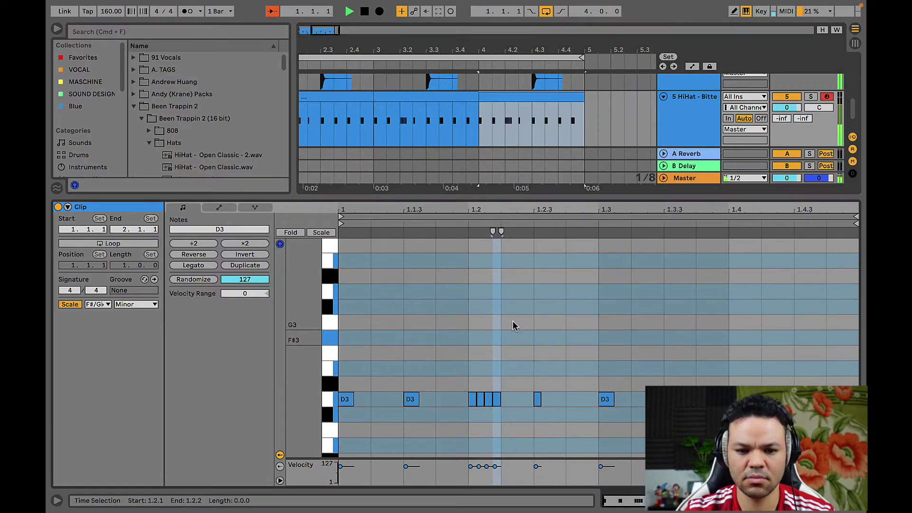
{"action": "scroll", "coordinate": [512, 326], "scroll_direction": "down", "scroll_amount": 1}
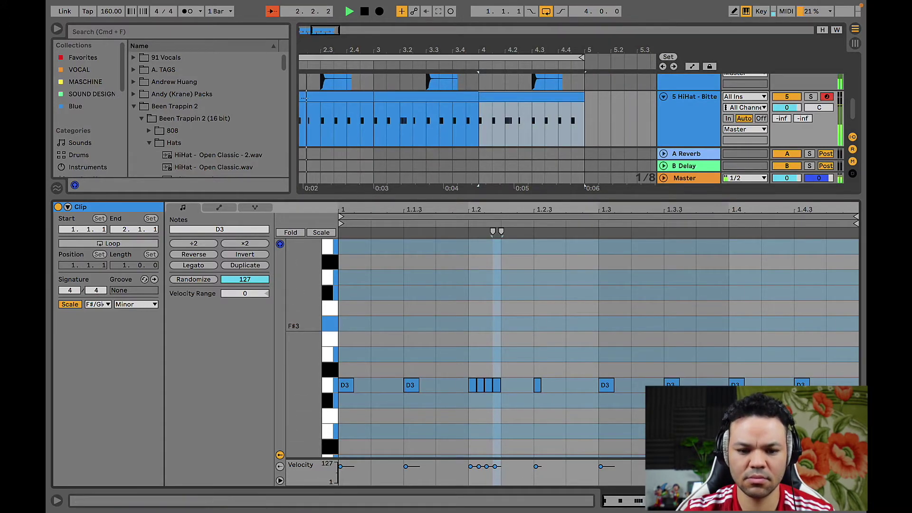
{"action": "key", "text": "super+alt+l"}
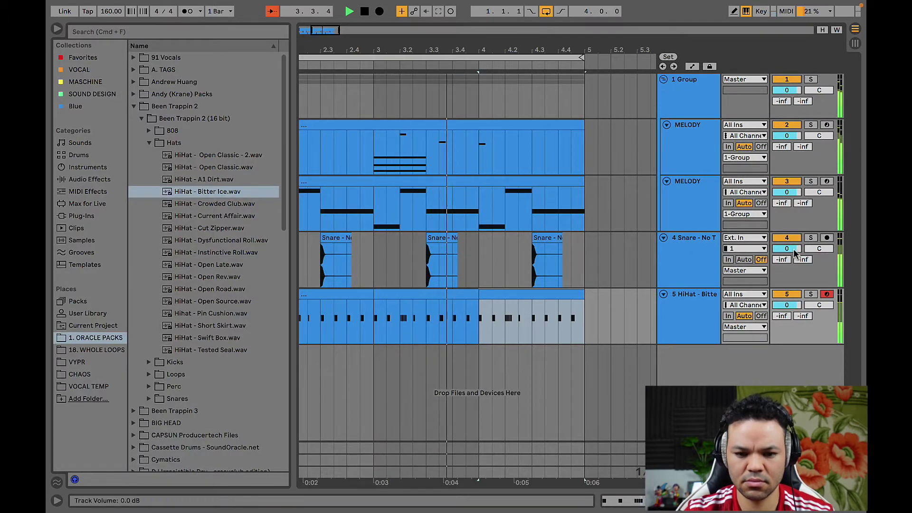
- Lower the No Tax snare track to -6 dB and, with playback stopped, add a new audio track below it
{"action": "left_click_drag", "start_coordinate": [793, 249], "coordinate": [794, 249]}
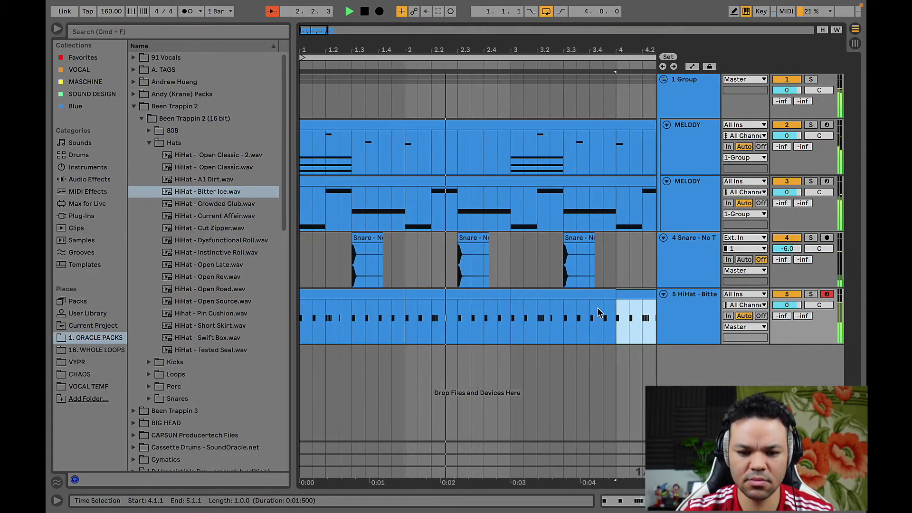
{"action": "key", "text": "space"}
{"action": "left_click", "coordinate": [699, 352]}
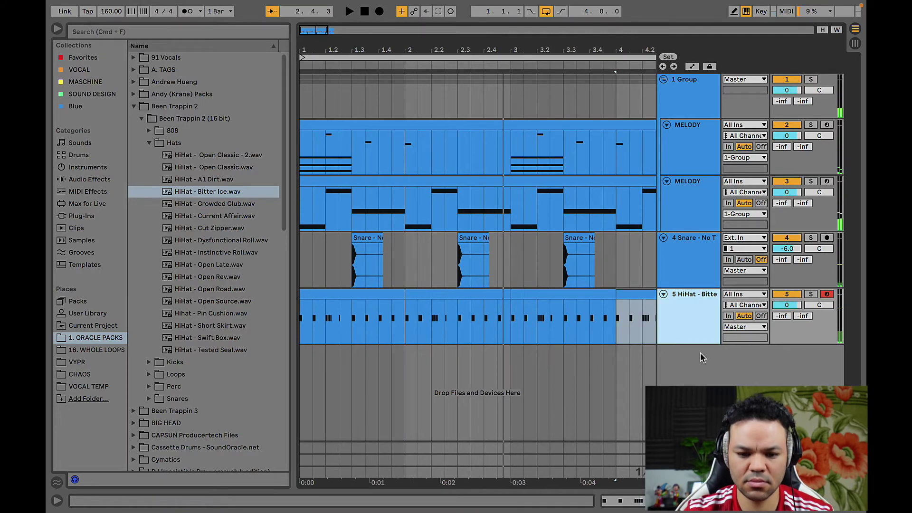
{"action": "left_click", "coordinate": [703, 277]}
{"action": "key", "text": "super+t"}
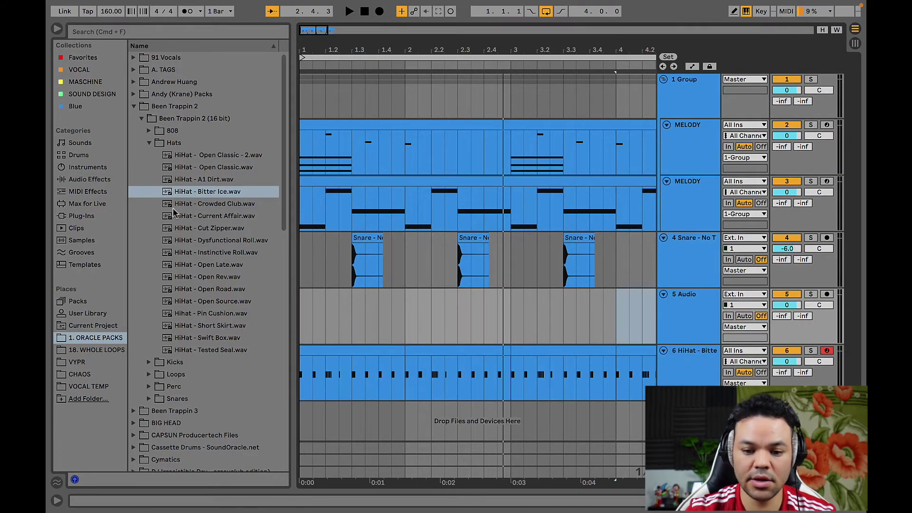
- Place Snare - Brief Trick.wav at 1.4.3 on the new audio track at -12 dB and audition it with the loop
{"action": "left_click", "coordinate": [150, 144]}
{"action": "key", "text": "Down"}
{"action": "key", "text": "Down"}
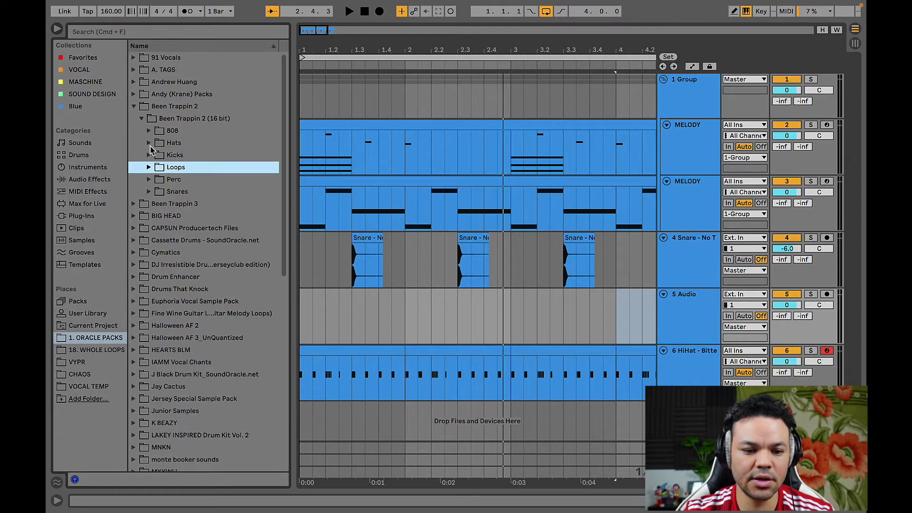
{"action": "key", "text": "Down"}
{"action": "left_click", "coordinate": [311, 183]}
{"action": "key", "text": "space"}
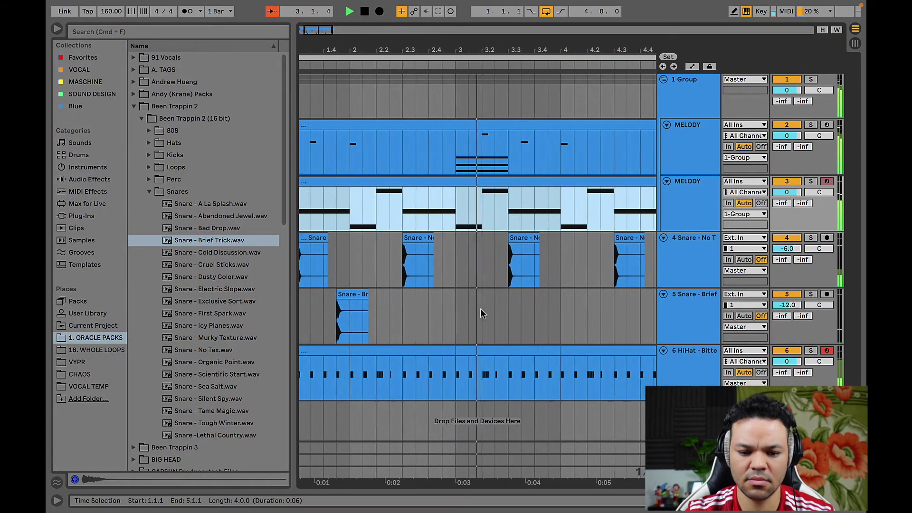
{"action": "key", "text": "space"}
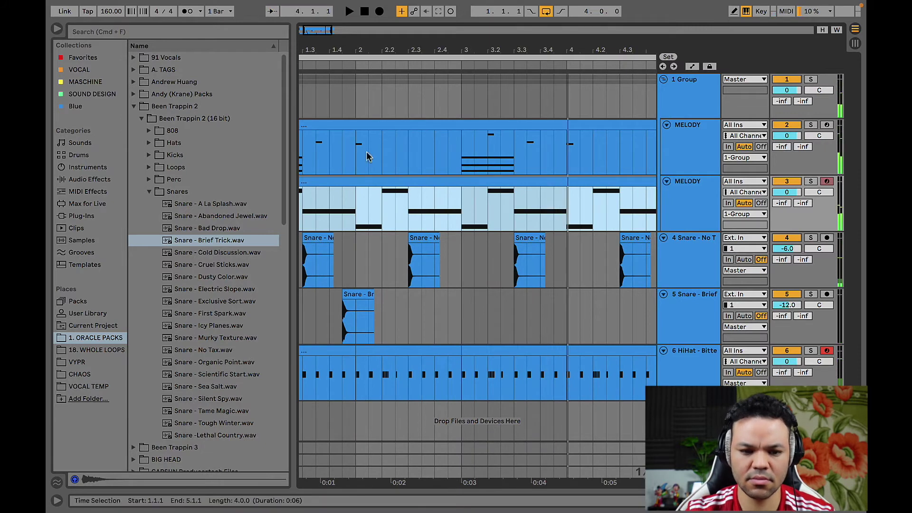
- Duplicate the first two bars of the Brief Trick snare track into bars 3 and 4
{"action": "scroll", "coordinate": [470, 296], "scroll_direction": "left", "scroll_amount": 3}
{"action": "left_click_drag", "start_coordinate": [508, 312], "coordinate": [259, 304]}
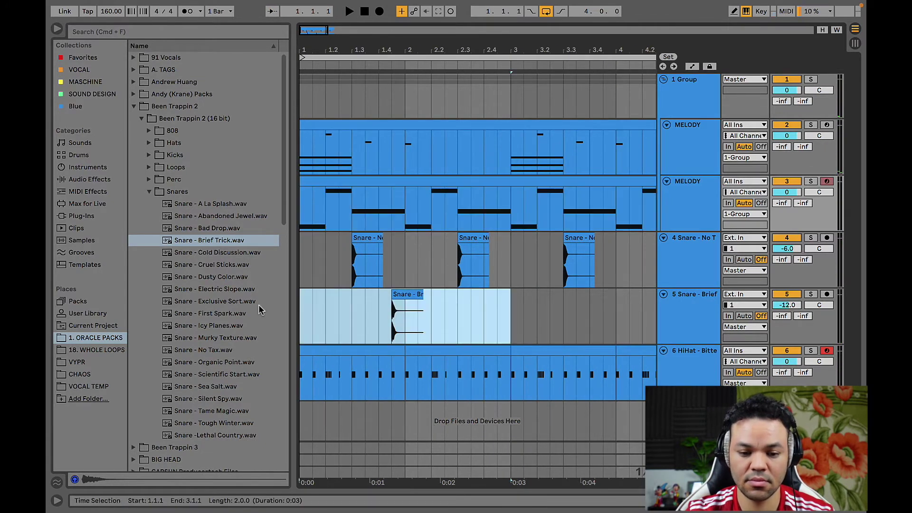
{"action": "key", "text": "super+d"}
{"action": "scroll", "coordinate": [258, 304], "scroll_direction": "down", "scroll_amount": 1}
{"action": "scroll", "coordinate": [440, 240], "scroll_direction": "left", "scroll_amount": 8}
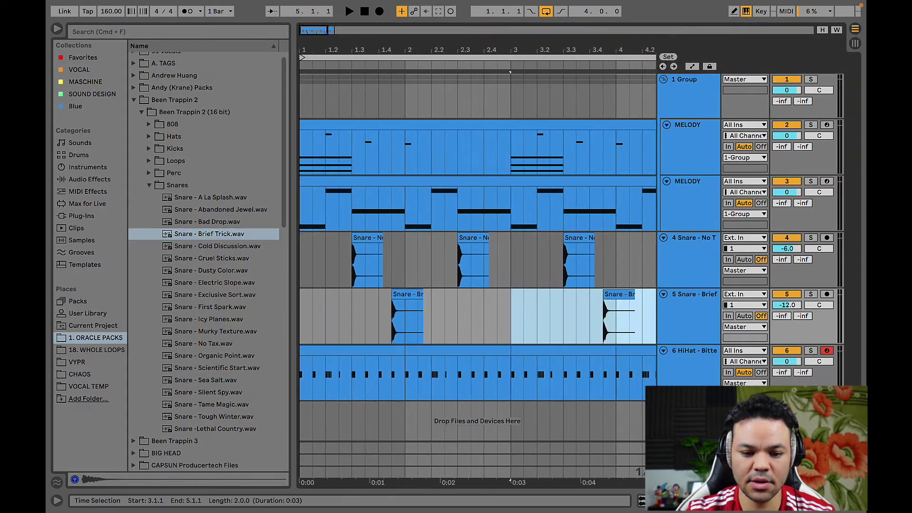
- Hide the browser, play the loop, and duplicate the second Brief Trick snare clip to 4.2.1
{"action": "key", "text": "super+alt+b"}
{"action": "left_click", "coordinate": [189, 125]}
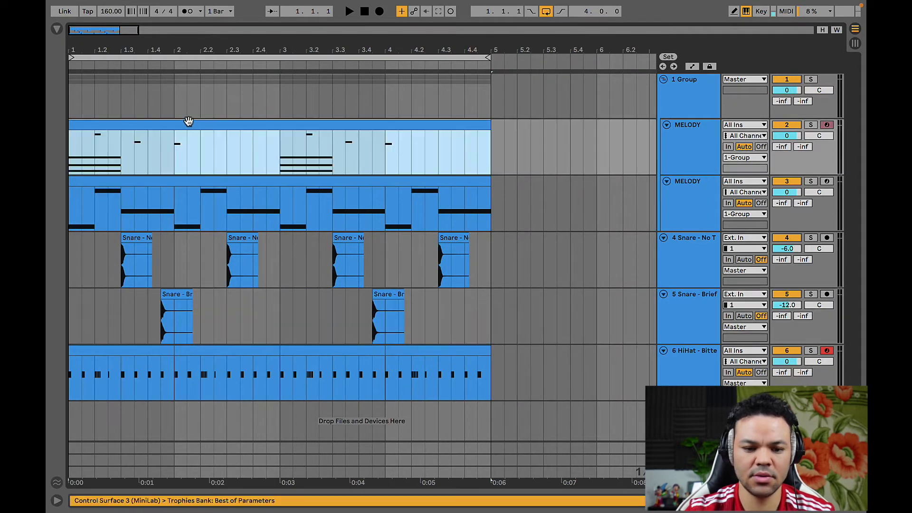
{"action": "key", "text": "space"}
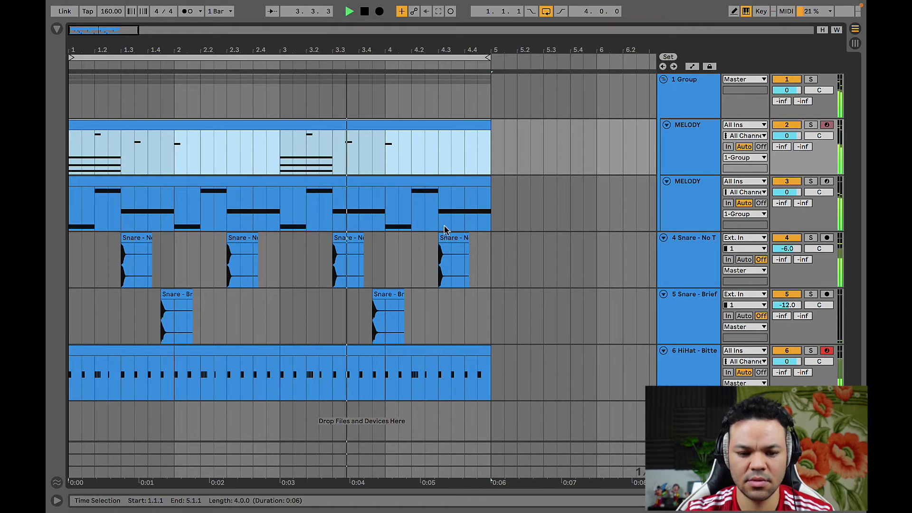
{"action": "left_click", "coordinate": [390, 295]}
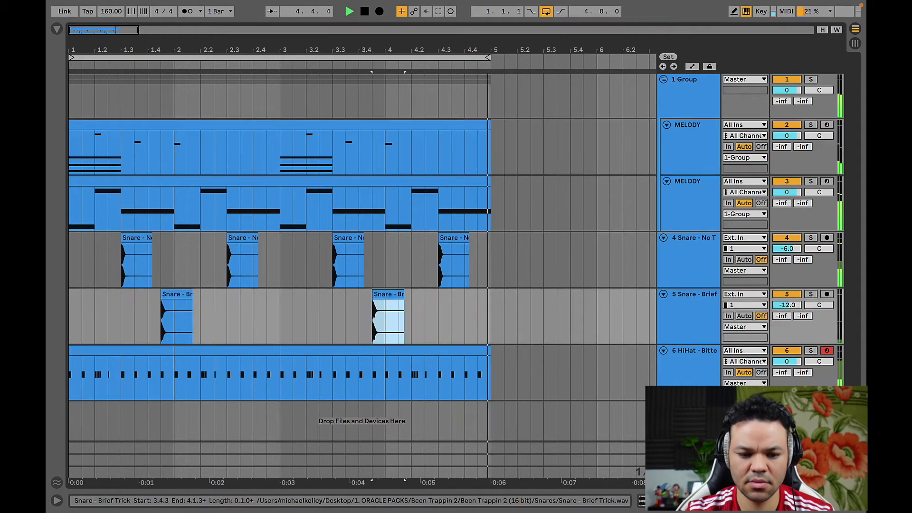
{"action": "key", "text": "ctrl+d"}
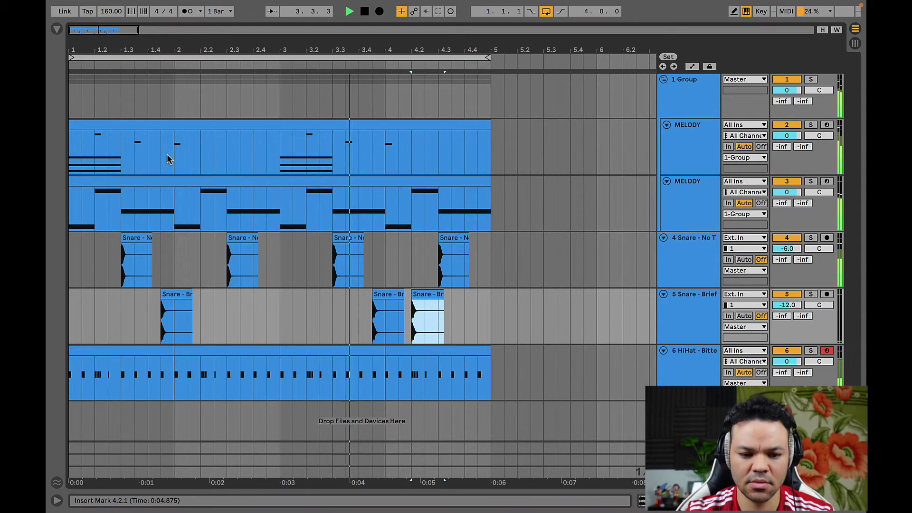
- Add a new audio track below the Brief Trick snare, then show the browser and stop playback
{"action": "left_click", "coordinate": [704, 316]}
{"action": "key", "text": "ctrl+t"}
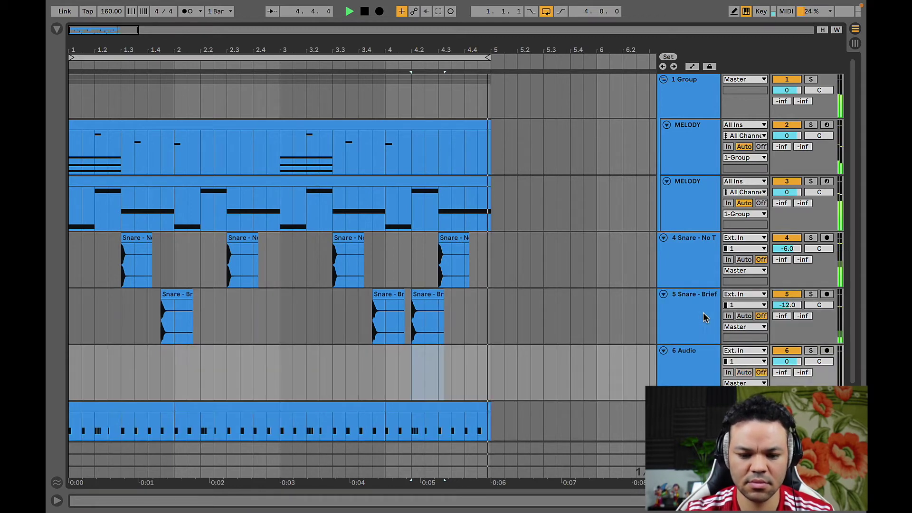
{"action": "left_click", "coordinate": [55, 29]}
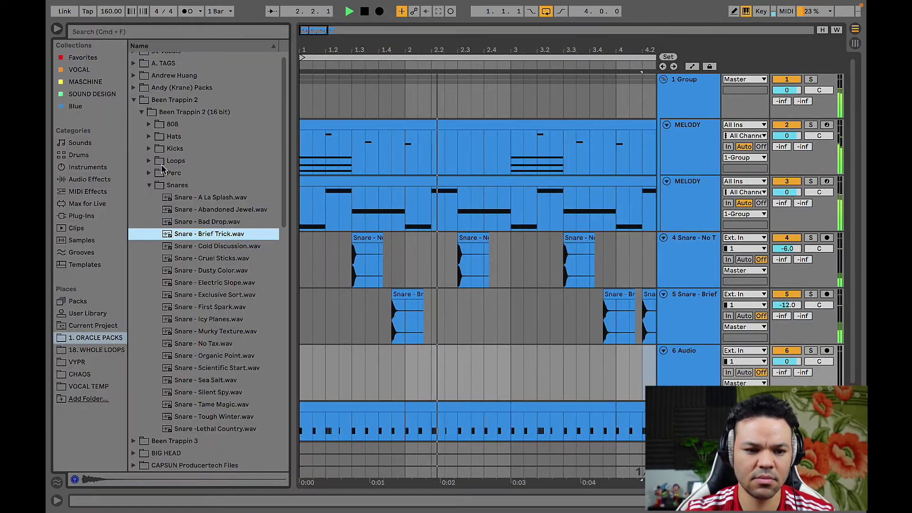
{"action": "key", "text": "space"}
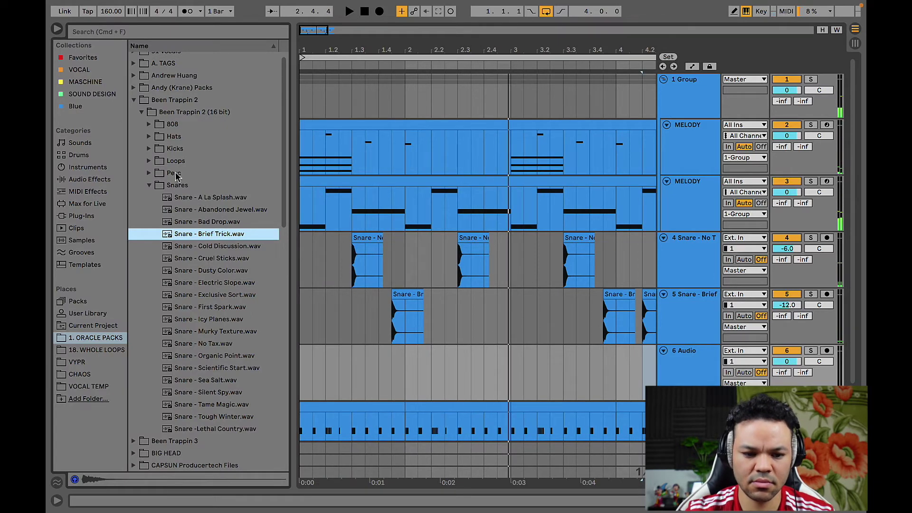
- Audition the snares and place Snare - Dusty Color.wav at 2.4.1 on the new audio track at -10 dB
{"action": "key", "text": "Down"}
{"action": "key", "text": "Down"}
{"action": "key", "text": "Down"}
{"action": "key", "text": "Down"}
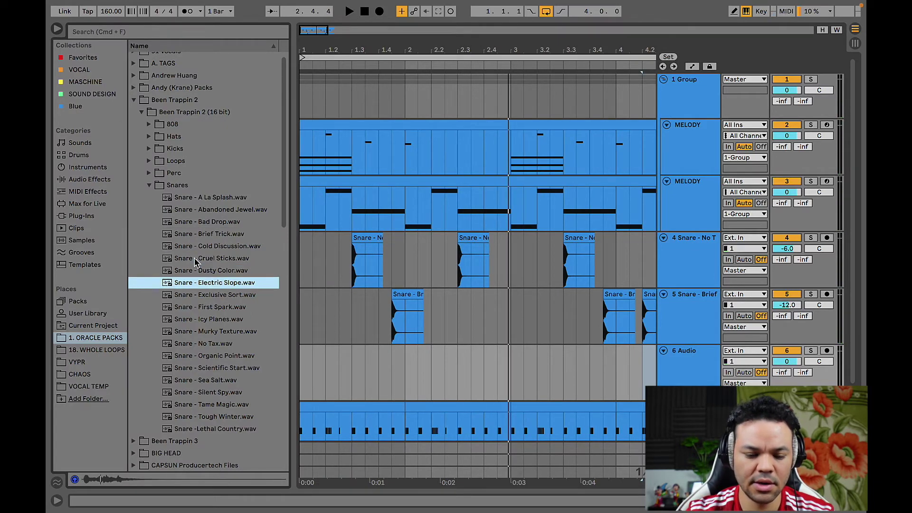
{"action": "key", "text": "Up"}
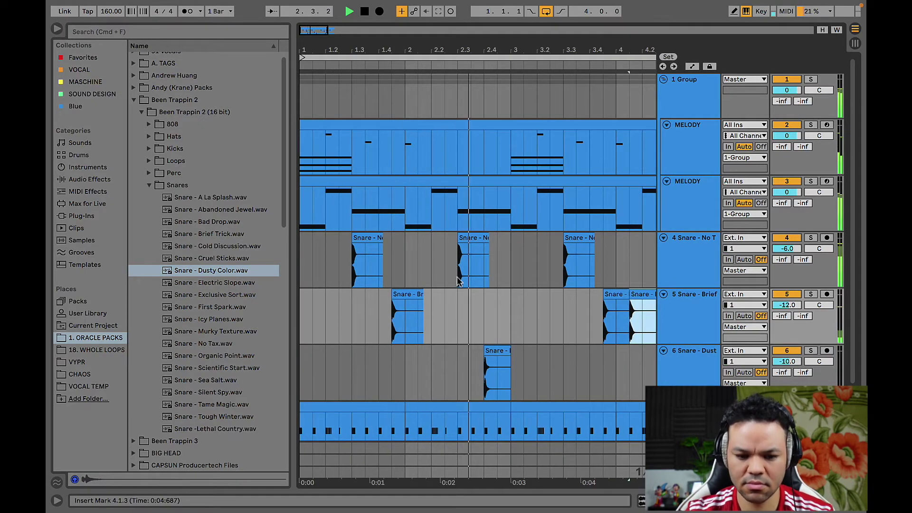
- Review the snare pattern during playback, then stop and preview Snare - Electric Slope.wav
{"action": "scroll", "coordinate": [444, 308], "scroll_direction": "down", "scroll_amount": 2}
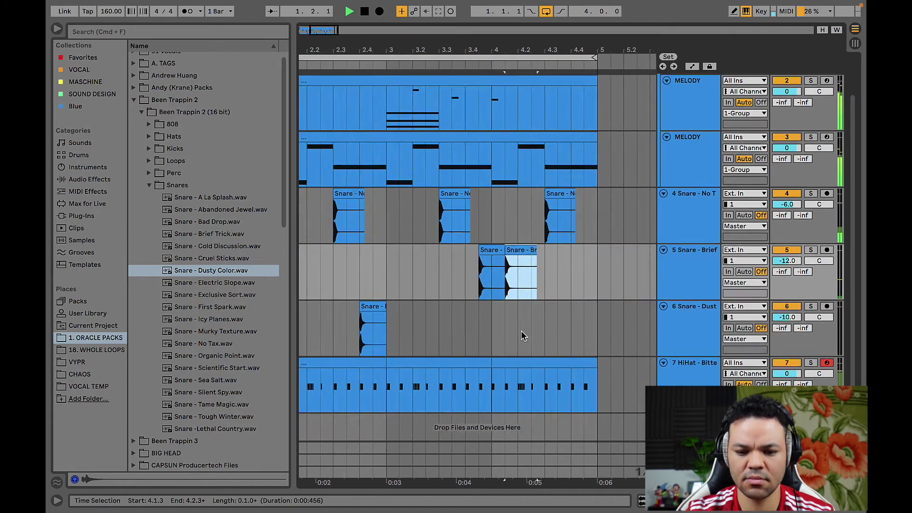
{"action": "scroll", "coordinate": [521, 331], "scroll_direction": "right", "scroll_amount": 2}
{"action": "key", "text": "space"}
{"action": "left_click", "coordinate": [255, 286]}
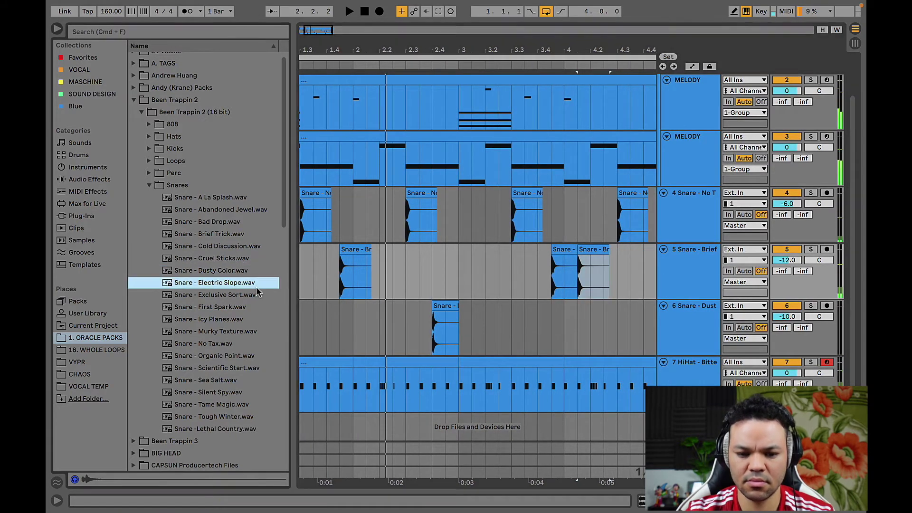
- Place the Dusty Color snare clip on the last beat of bar 4, at 4.4.1
{"action": "left_click", "coordinate": [438, 307]}
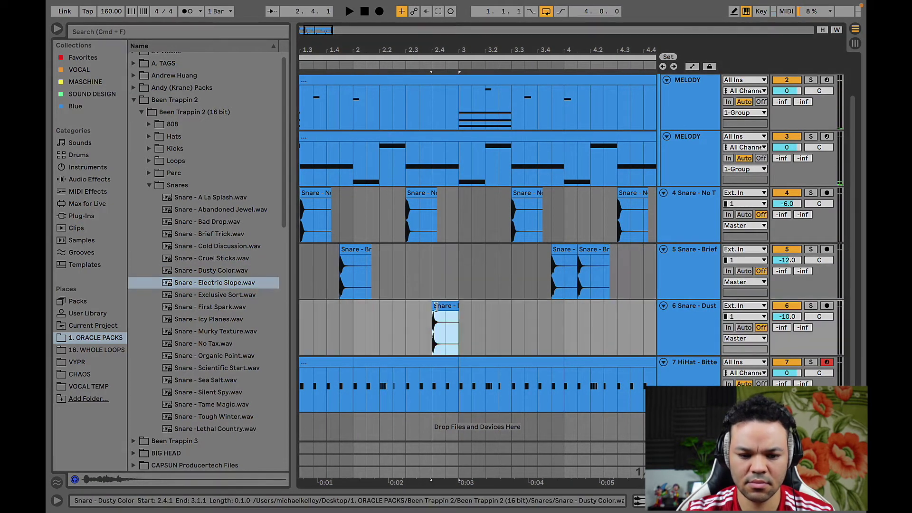
{"action": "key", "text": "Delete"}
{"action": "scroll", "coordinate": [456, 307], "scroll_direction": "right", "scroll_amount": 6}
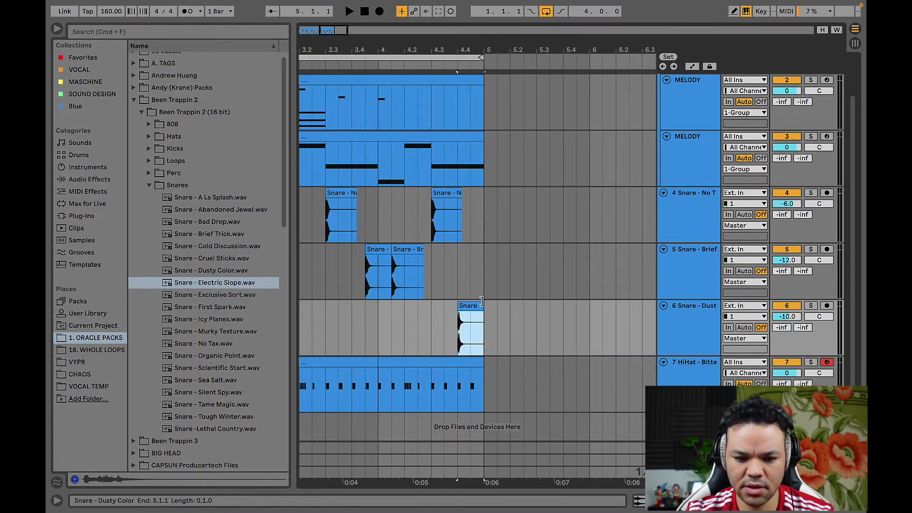
- Shorten the Dusty Color clip at 4.4.1 to half a beat and duplicate it to fill the rest of the bar
{"action": "left_click_drag", "start_coordinate": [478, 305], "coordinate": [470, 306]}
{"action": "key", "text": "ctrl+d"}
{"action": "left_click", "coordinate": [417, 316]}
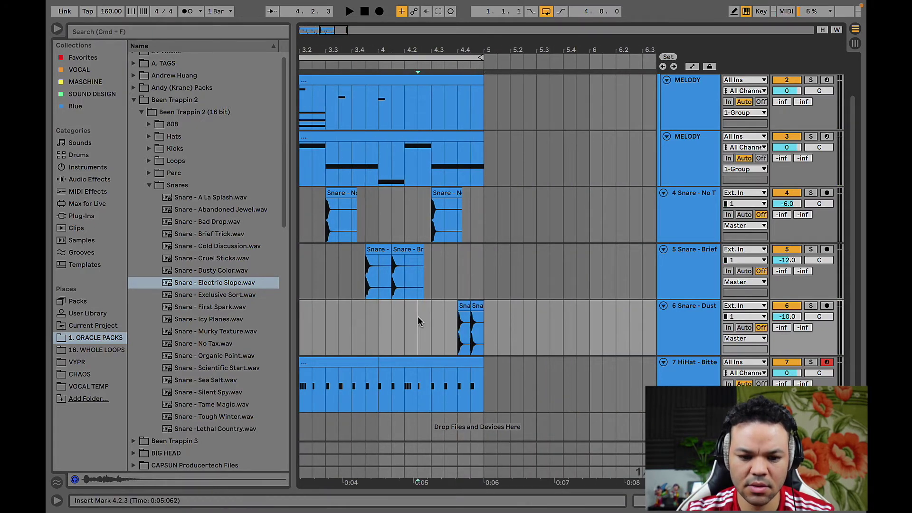
- Play back the pattern and duplicate the first two bars of the HiHat - Open Late track into bars 3 and 4
{"action": "key", "text": "space"}
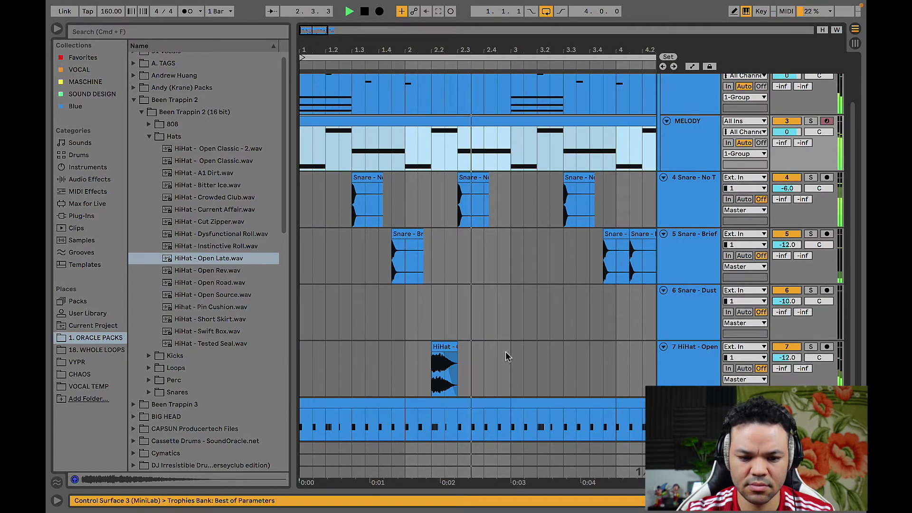
{"action": "left_click_drag", "start_coordinate": [505, 351], "coordinate": [277, 349]}
{"action": "key", "text": "ctrl+d"}
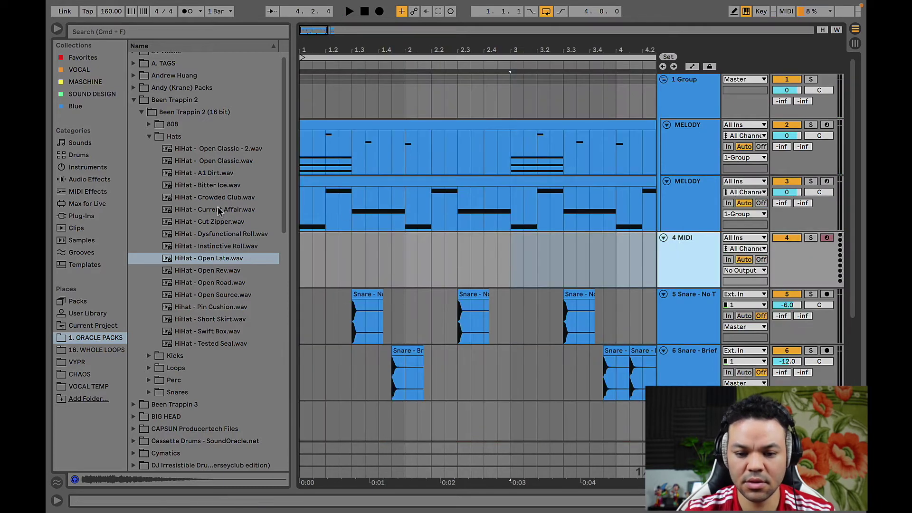
- Expand the 808 sample folder and extend the 808 clip's pattern with F#4 notes at 3.2.3 and 3.4.1
{"action": "left_click", "coordinate": [149, 124]}
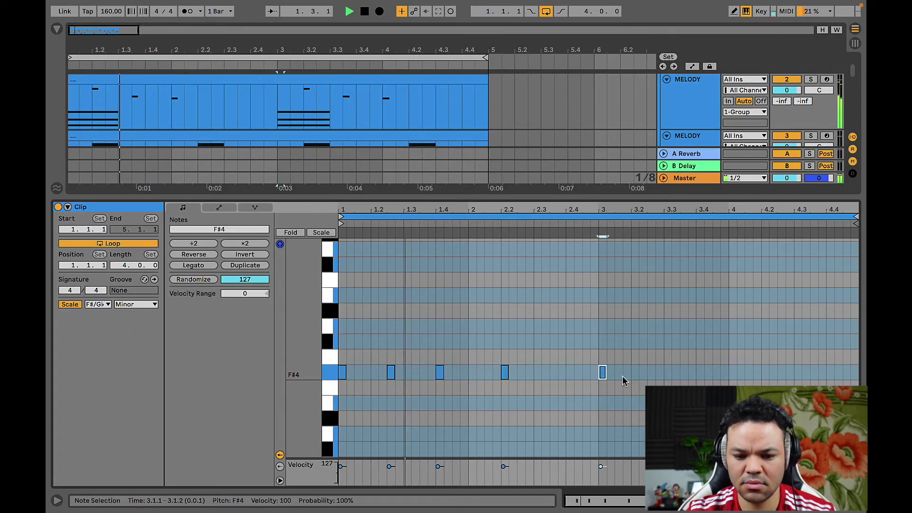
{"action": "left_click", "coordinate": [650, 372]}
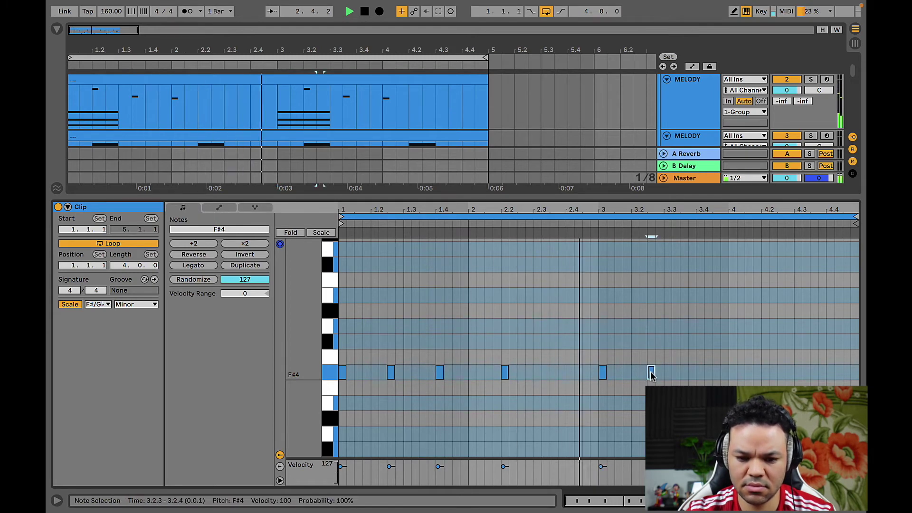
{"action": "left_click", "coordinate": [700, 372]}
- Place Kick - Clean Shape.wav at 1.1.1 below the 808 track and copy it to 1.2.3, 1.4.1 and 2.2.1
{"action": "left_click_drag", "start_coordinate": [291, 245], "coordinate": [307, 258]}
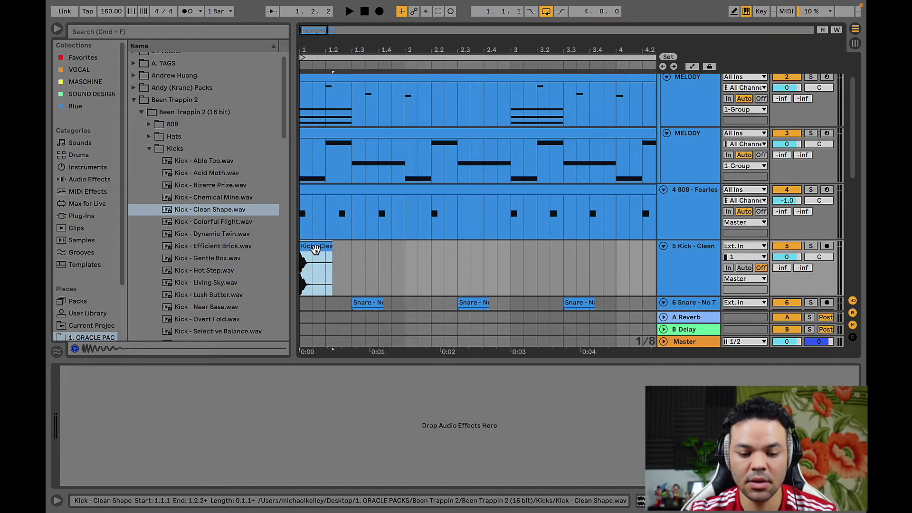
{"action": "key", "text": "super+d"}
{"action": "key", "text": "super+d"}
{"action": "key", "text": "super+d"}
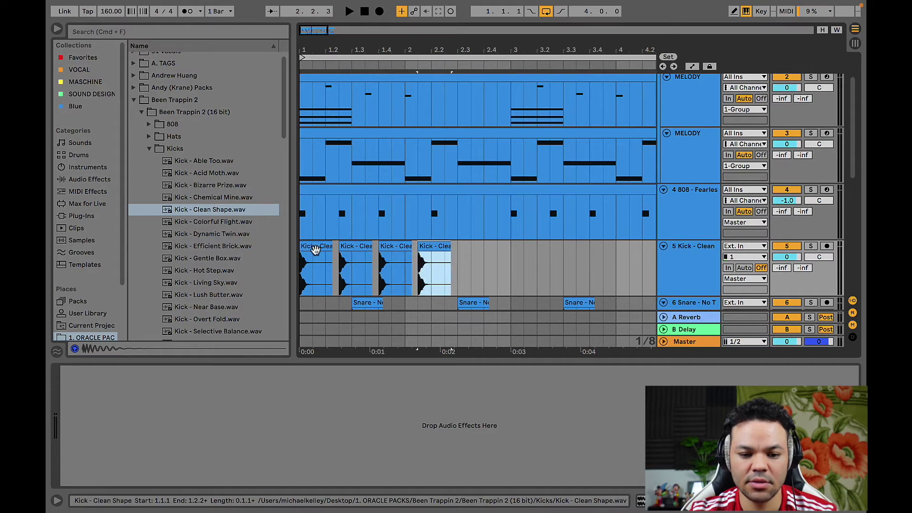
{"action": "key", "text": "Right"}
- Copy the kick clip to the remaining 808 hits at 3.1.1, 3.2.3, 3.4.1, 4.2.1 and 4.4.1
{"action": "key", "text": "super+d"}
{"action": "key", "text": "Right"}
{"action": "key", "text": "Right"}
{"action": "key", "text": "Right"}
{"action": "key", "text": "super+d"}
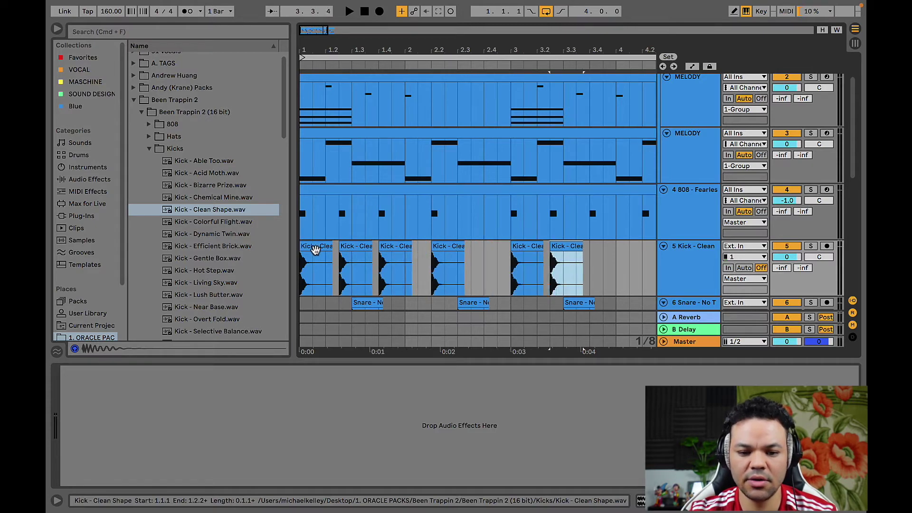
{"action": "key", "text": "super+d"}
{"action": "key", "text": "super+d"}
{"action": "key", "text": "Right"}
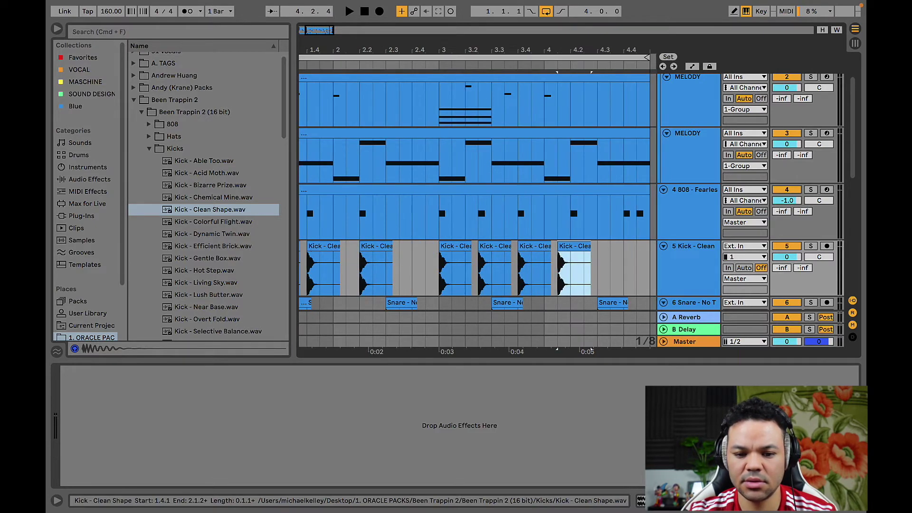
{"action": "key", "text": "super+d"}
{"action": "key", "text": "Right"}
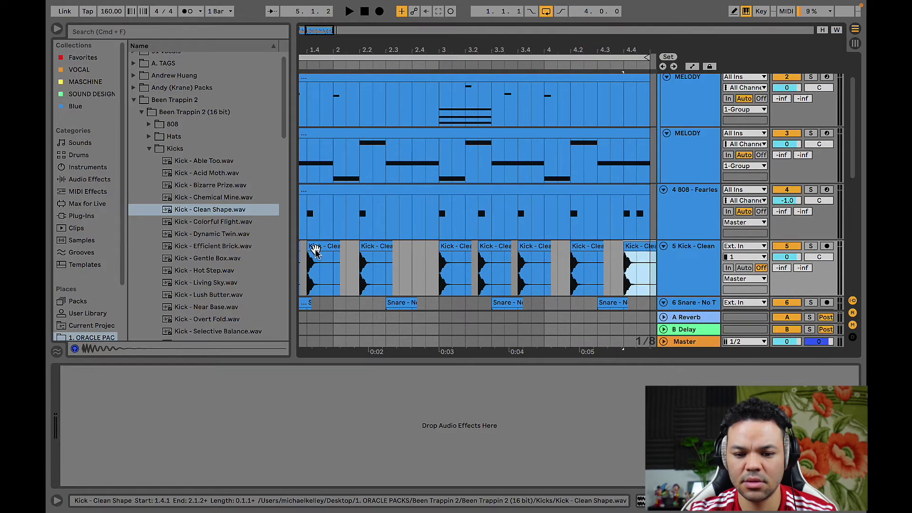
- Cut the kick clip at 4.4.1 to half a beat and duplicate it at 4.4.3 to finish bar 4
{"action": "scroll", "coordinate": [547, 279], "scroll_direction": "right", "scroll_amount": 3}
{"action": "left_click", "coordinate": [582, 275]}
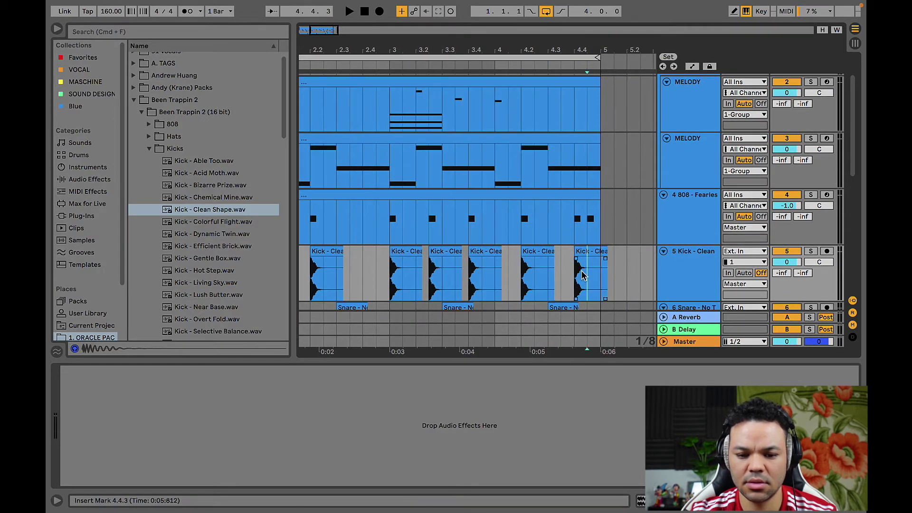
{"action": "scroll", "coordinate": [610, 253], "scroll_direction": "right", "scroll_amount": 1}
{"action": "left_click", "coordinate": [598, 251]}
{"action": "key", "text": "Delete"}
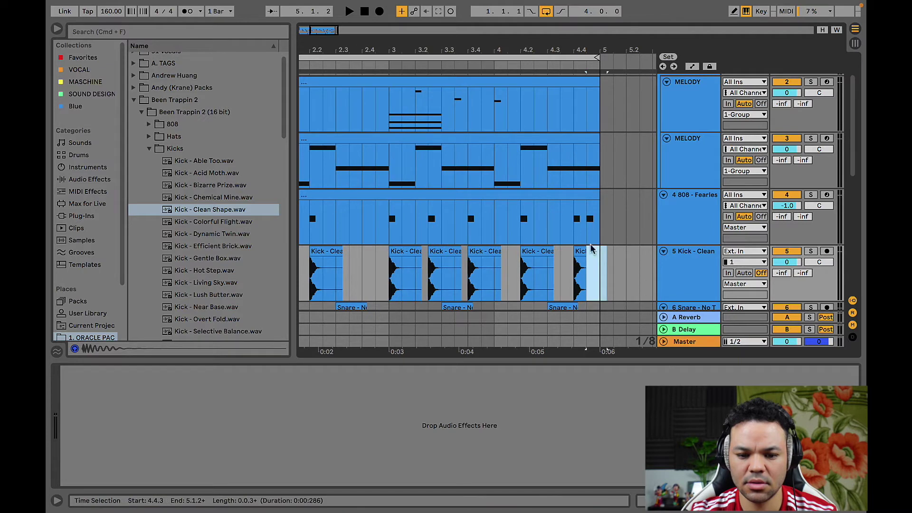
{"action": "left_click", "coordinate": [581, 250]}
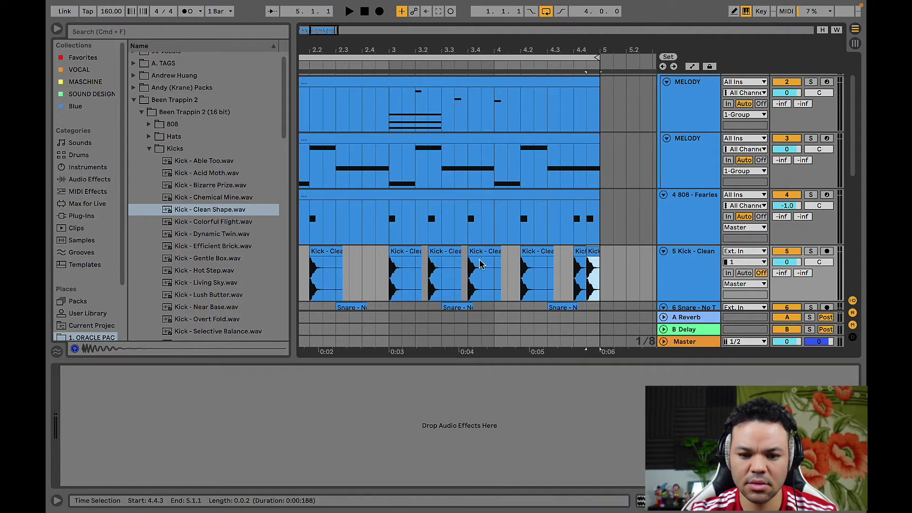
- Add a Glue Compressor to the 808 track and set its threshold to -2.54 dB during playback
{"action": "left_click", "coordinate": [682, 216]}
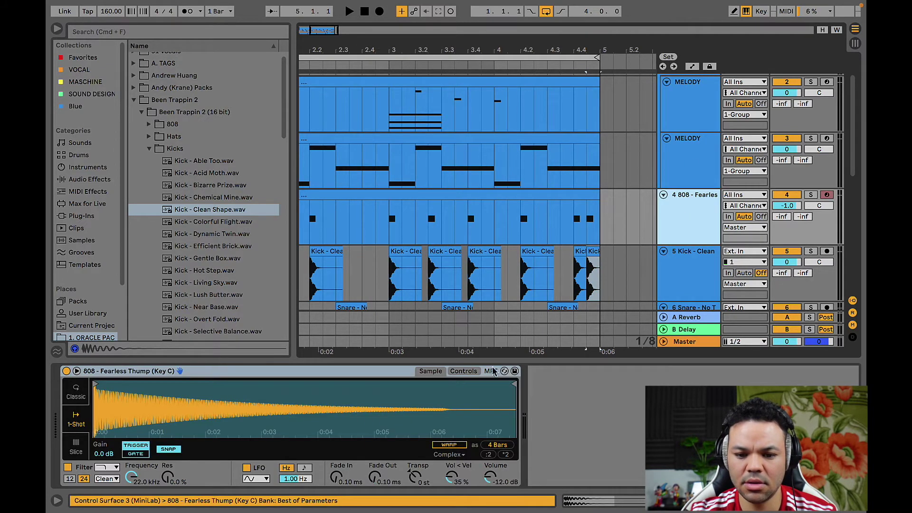
{"action": "scroll", "coordinate": [171, 133], "scroll_direction": "up", "scroll_amount": 1}
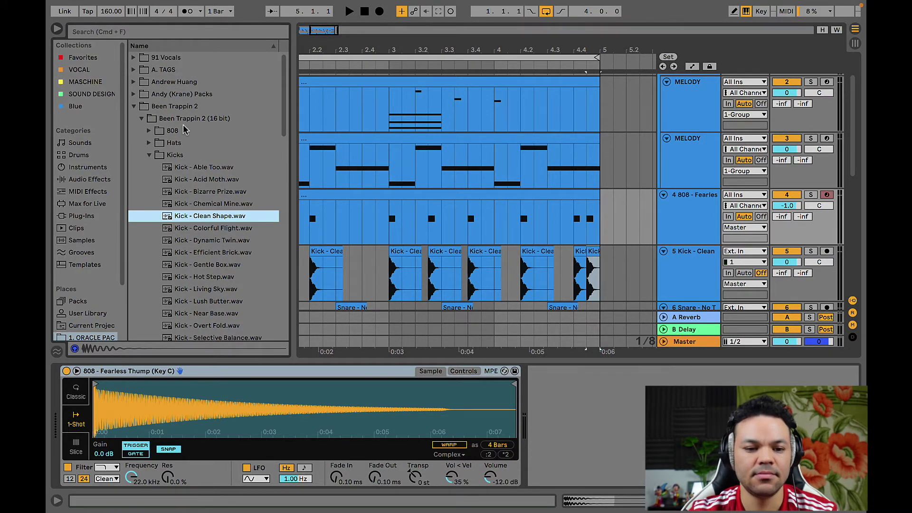
{"action": "left_click", "coordinate": [83, 94]}
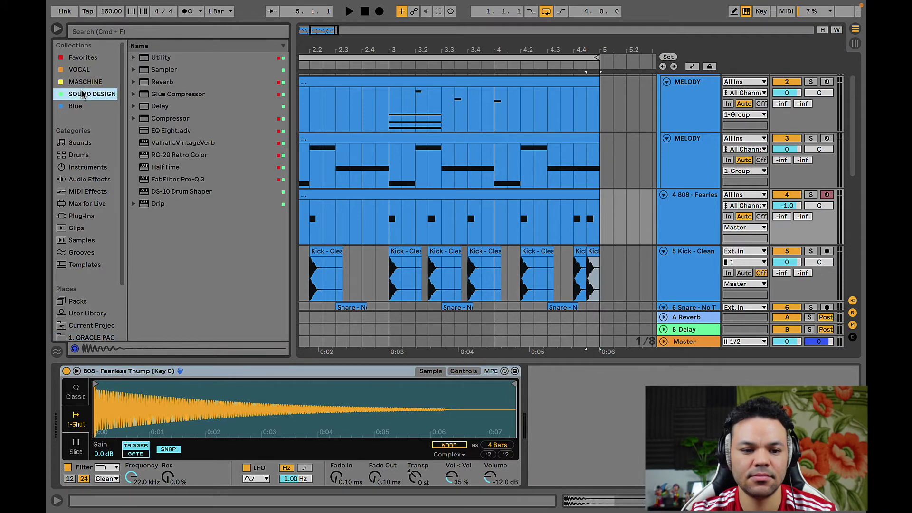
{"action": "left_click", "coordinate": [189, 96]}
{"action": "double_click", "coordinate": [189, 95]}
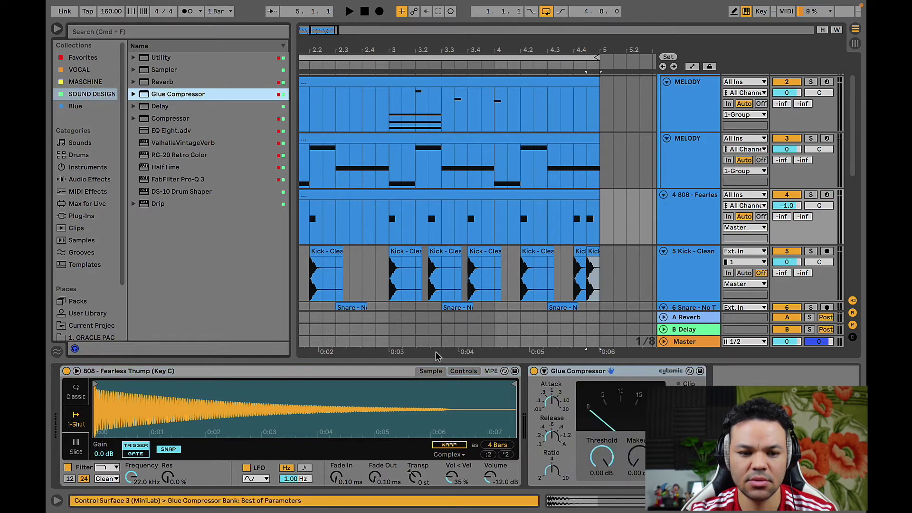
{"action": "left_click_drag", "start_coordinate": [601, 459], "coordinate": [601, 460]}
{"action": "key", "text": "space"}
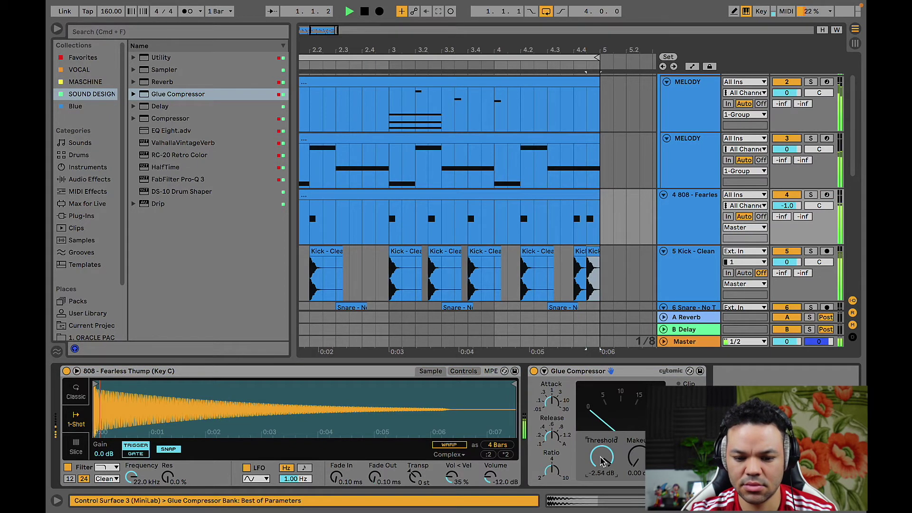
- Add a Compressor to the Kick - Clean Shape track and set its ratio to 2.80:1
{"action": "left_click", "coordinate": [689, 281]}
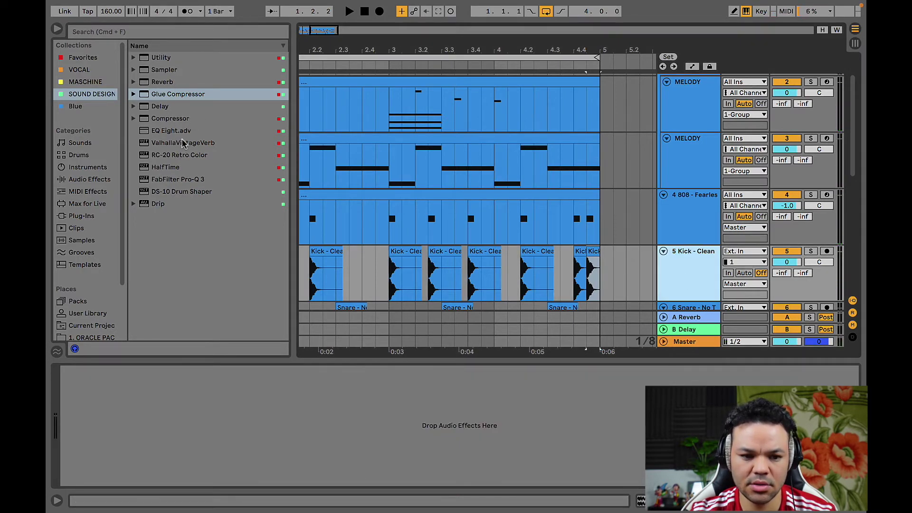
{"action": "left_click", "coordinate": [176, 121]}
{"action": "key", "text": "Return"}
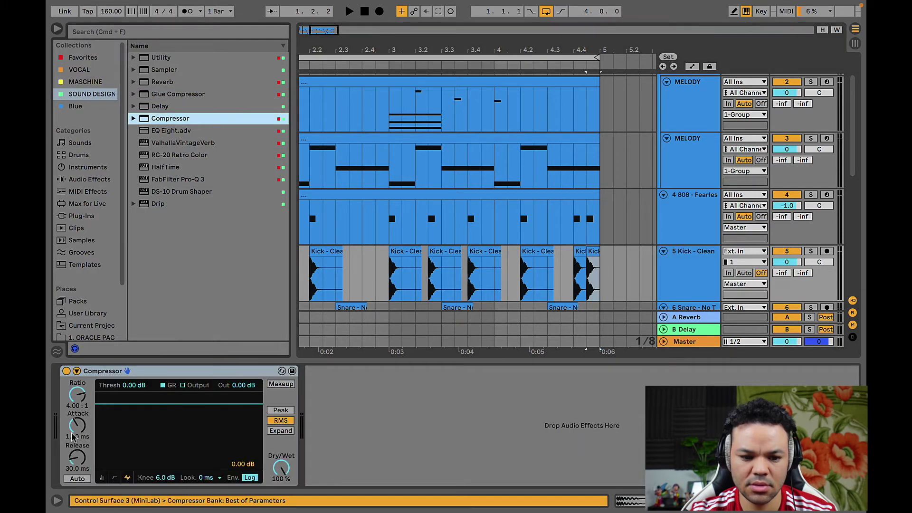
{"action": "left_click", "coordinate": [73, 409]}
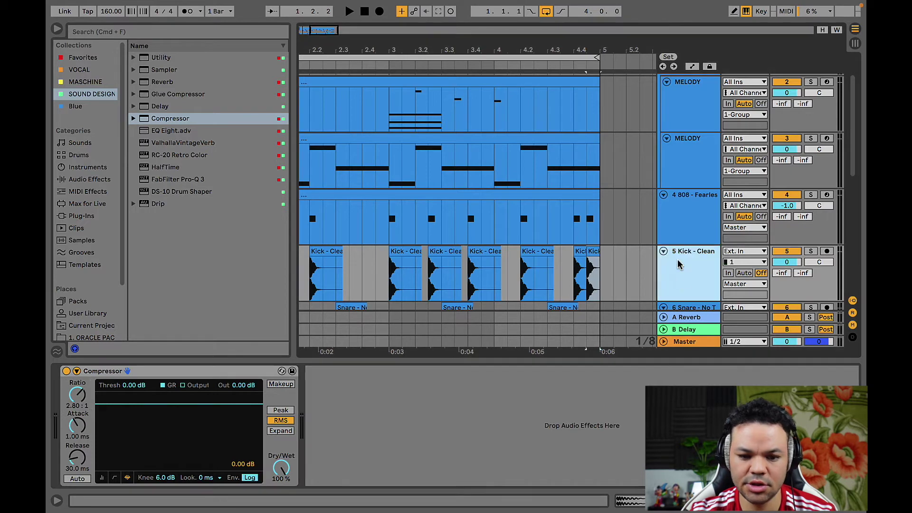
- Sidechain the 808's Glue Compressor to 5-Kick - Clean Shape and lower its threshold to about -3.8 dB
{"action": "left_click", "coordinate": [678, 225]}
{"action": "left_click", "coordinate": [544, 371]}
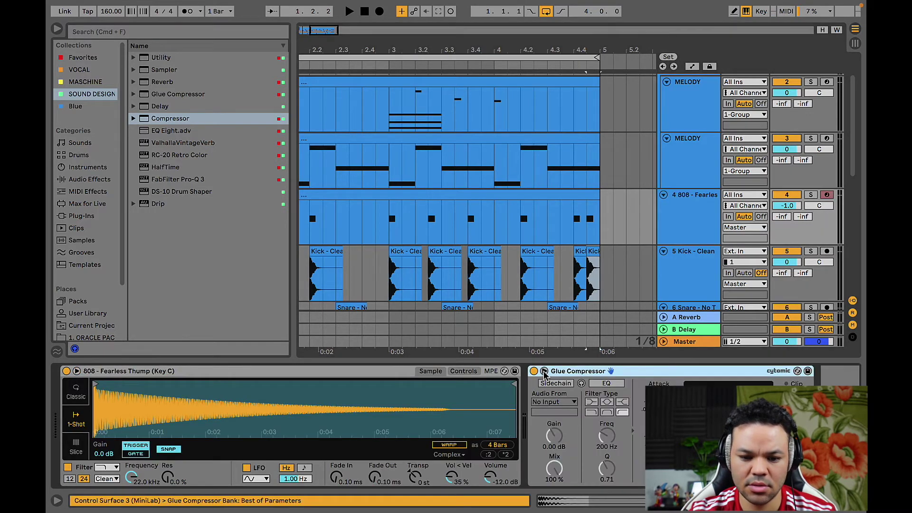
{"action": "left_click", "coordinate": [554, 385]}
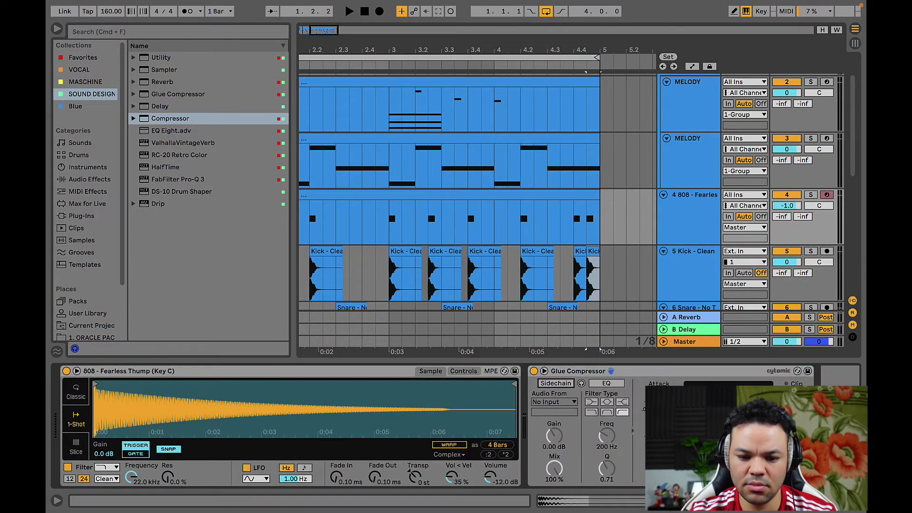
{"action": "left_click", "coordinate": [558, 402]}
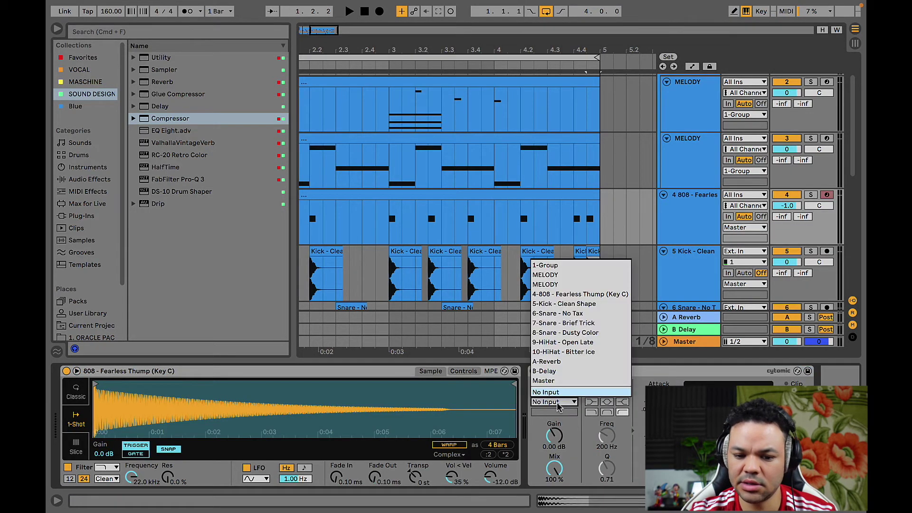
{"action": "left_click", "coordinate": [584, 324]}
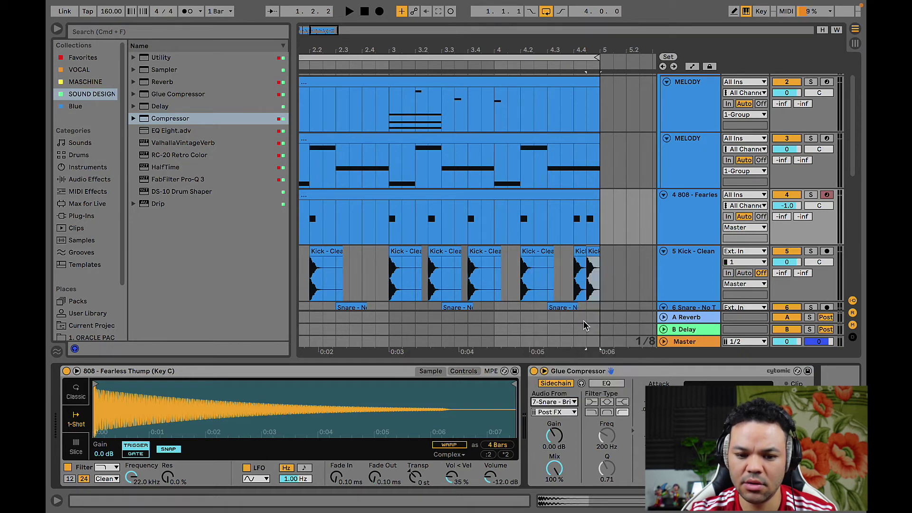
{"action": "left_click", "coordinate": [554, 403]}
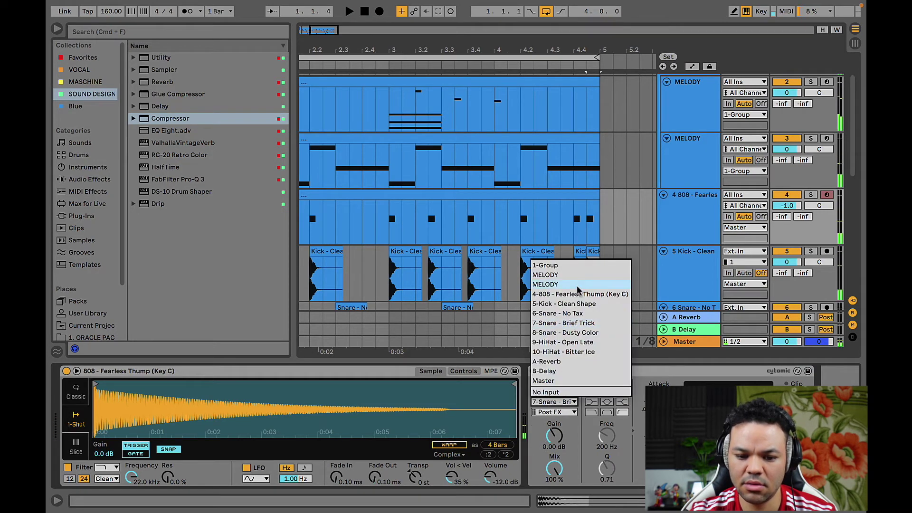
{"action": "left_click", "coordinate": [577, 305]}
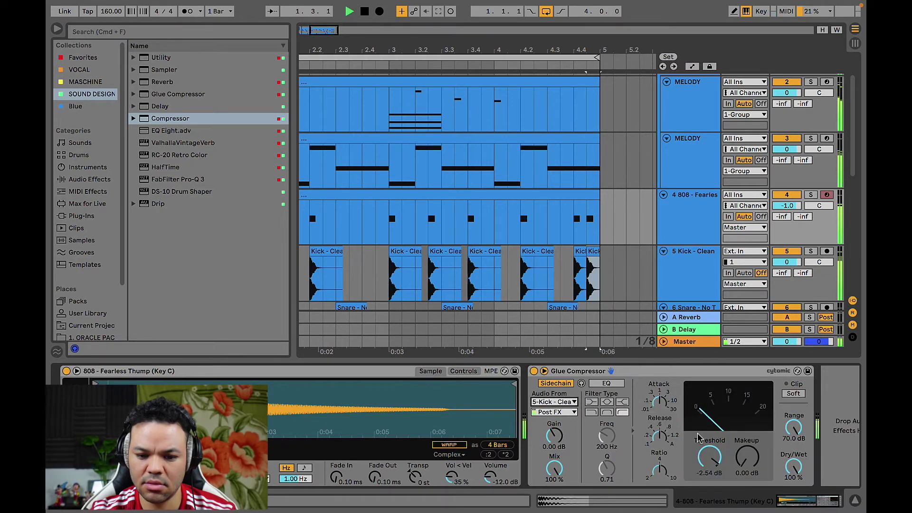
{"action": "mouse_move", "coordinate": [698, 437]}
{"action": "left_mouse_down"}
{"action": "mouse_move", "coordinate": [698, 455]}
{"action": "mouse_move", "coordinate": [709, 445]}
{"action": "left_mouse_up"}
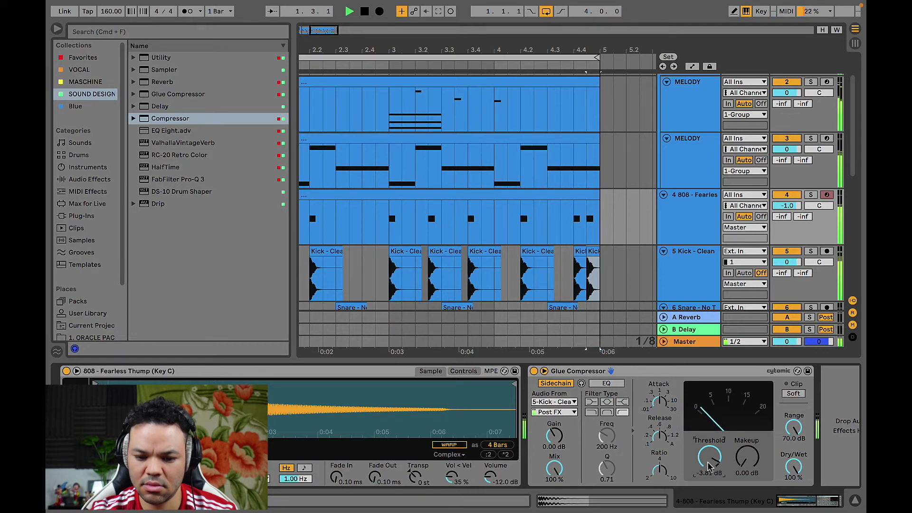
- Hide the device view and the browser to show the full four-bar arrangement during playback
{"action": "left_click", "coordinate": [855, 500]}
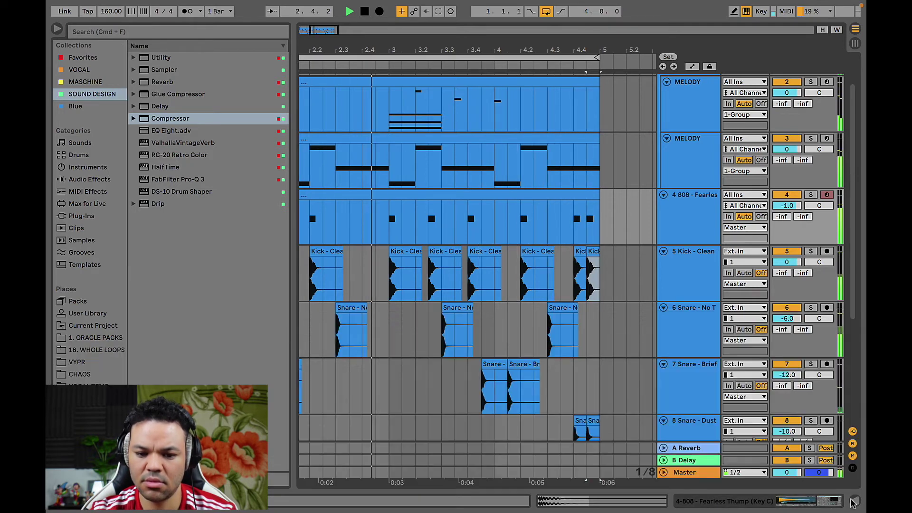
{"action": "scroll", "coordinate": [523, 289], "scroll_direction": "left", "scroll_amount": 4}
{"action": "scroll", "coordinate": [523, 290], "scroll_direction": "down", "scroll_amount": 2}
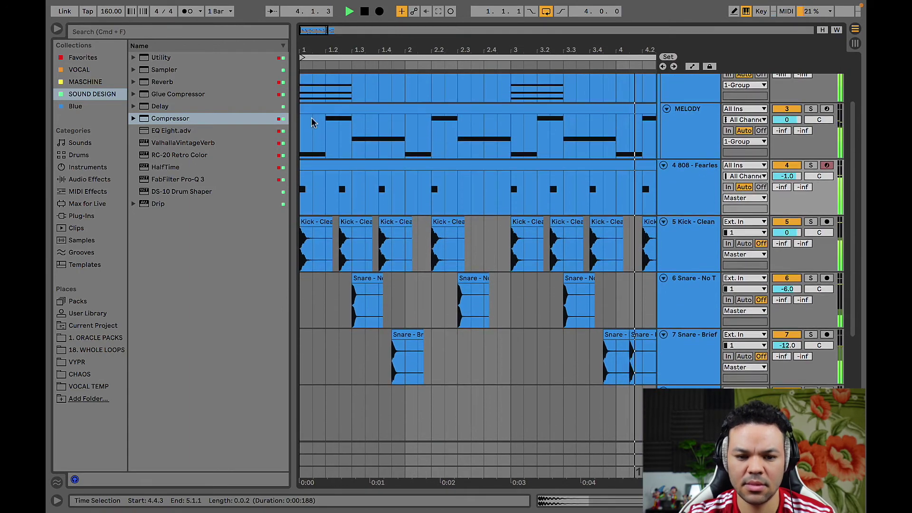
{"action": "left_click", "coordinate": [57, 30]}
{"action": "scroll", "coordinate": [351, 264], "scroll_direction": "up", "scroll_amount": 3}
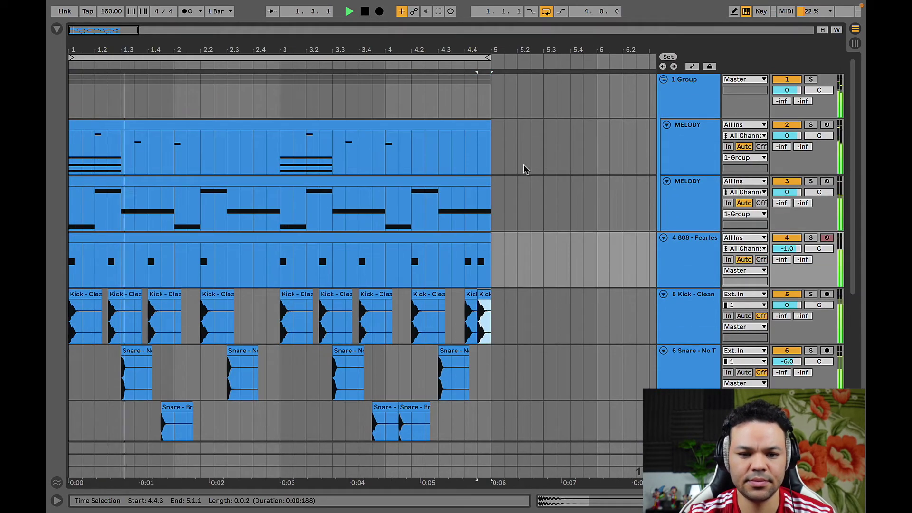
- Mute the first MELODY track, the one with chords, to hear the beat without it, and delete that track
{"action": "left_click", "coordinate": [786, 127]}
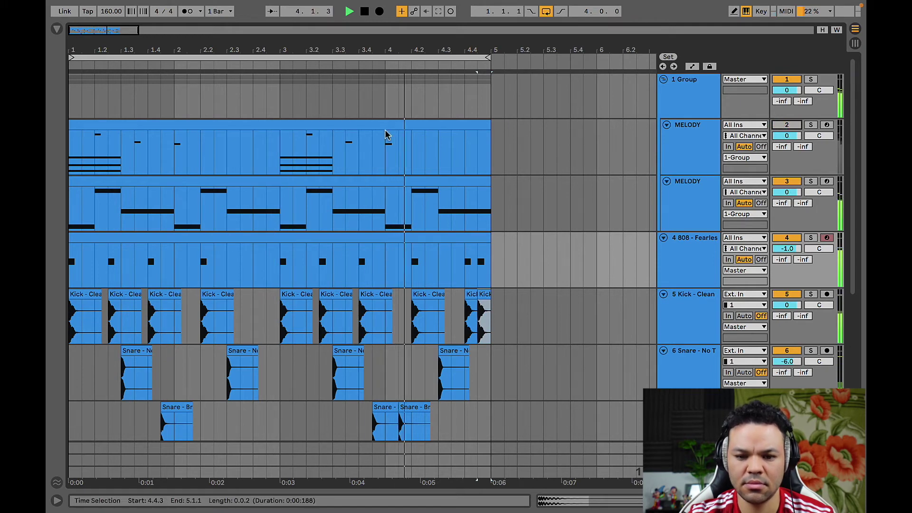
{"action": "left_click", "coordinate": [693, 166]}
{"action": "key", "text": "Delete"}
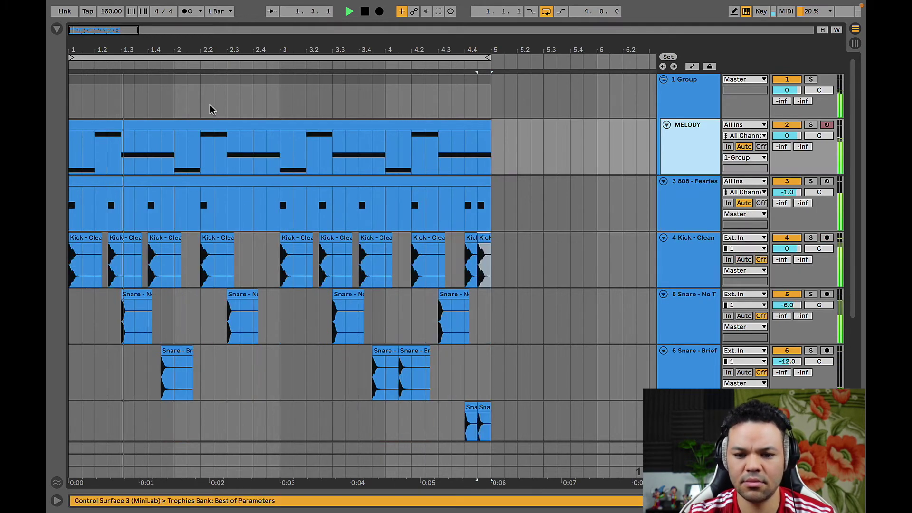
- In the remaining MELODY clip, add a one-beat B2 note at 1.4.1 and shorten the A2 at 1.3.1 to one beat
{"action": "double_click", "coordinate": [136, 125]}
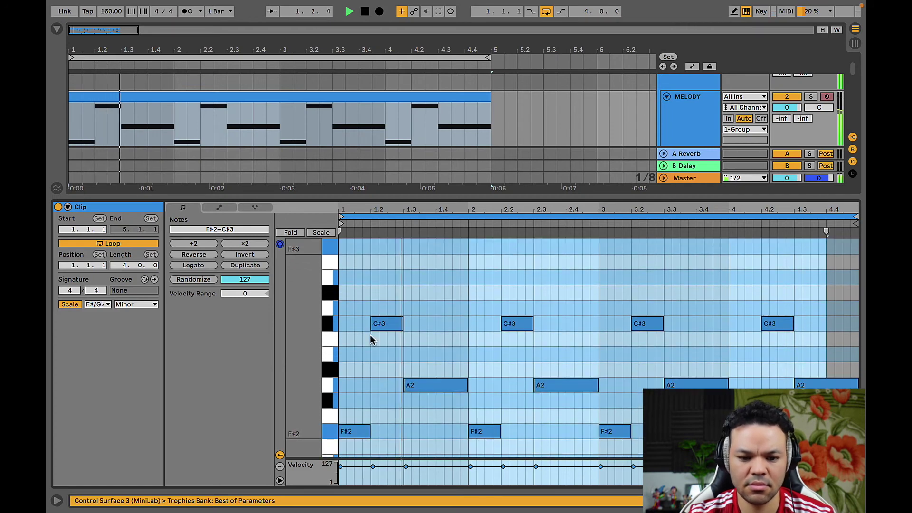
{"action": "double_click", "coordinate": [440, 353]}
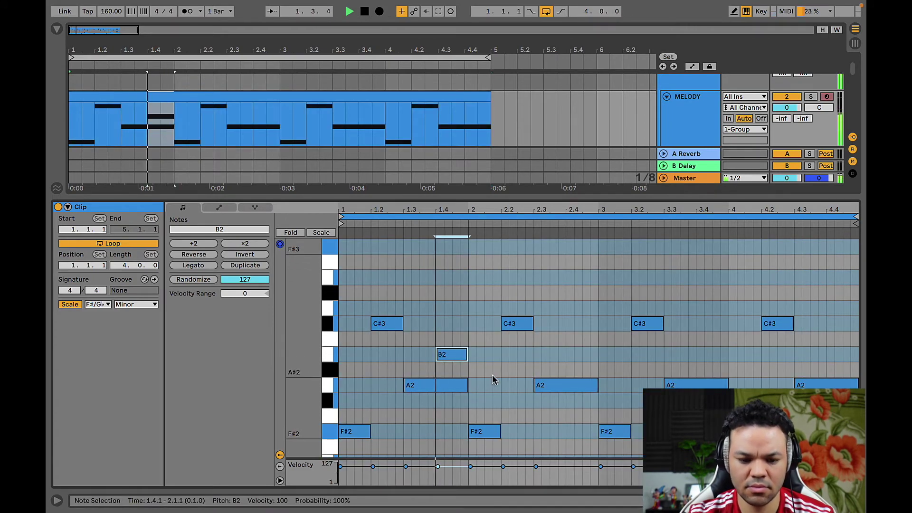
{"action": "left_click_drag", "start_coordinate": [464, 384], "coordinate": [435, 385]}
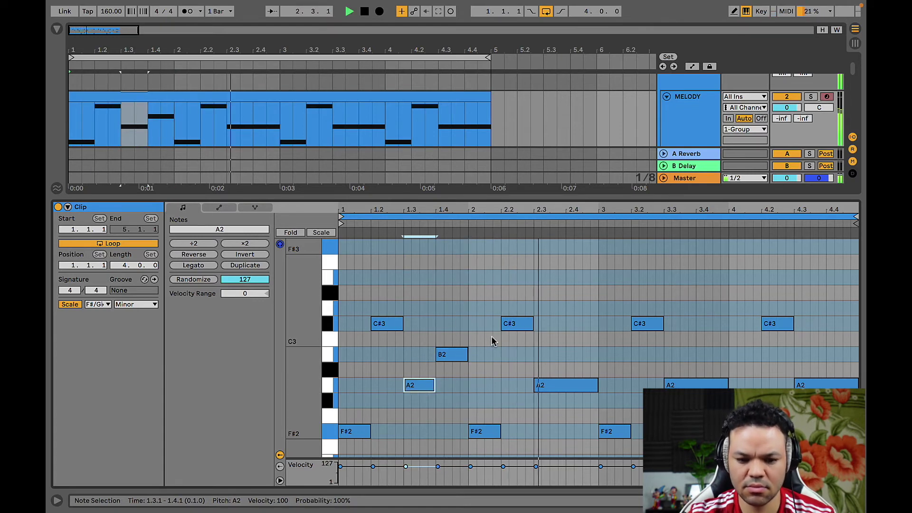
- Undo the shortening of the A2 at 1.3.1 and delete the B2 note at 1.4.1
{"action": "key", "text": "super+z"}
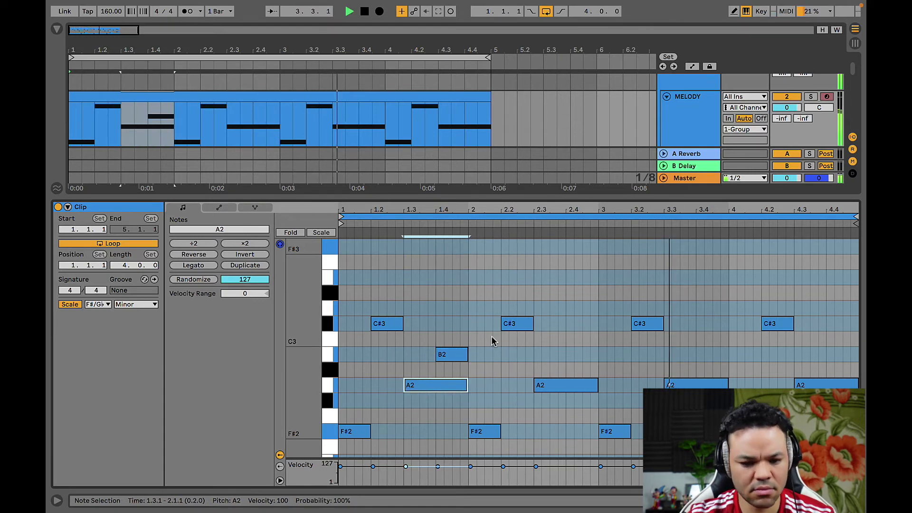
{"action": "double_click", "coordinate": [452, 356]}
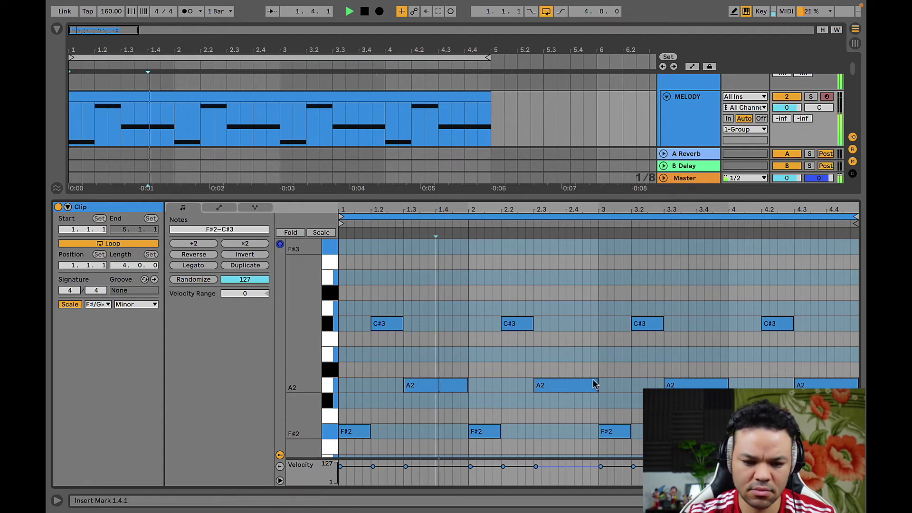
- Shorten the A2 at 2.3.1 to one beat and add a one-beat B2 note at 2.4.1
{"action": "key", "text": "space"}
{"action": "left_click_drag", "start_coordinate": [594, 382], "coordinate": [566, 382]}
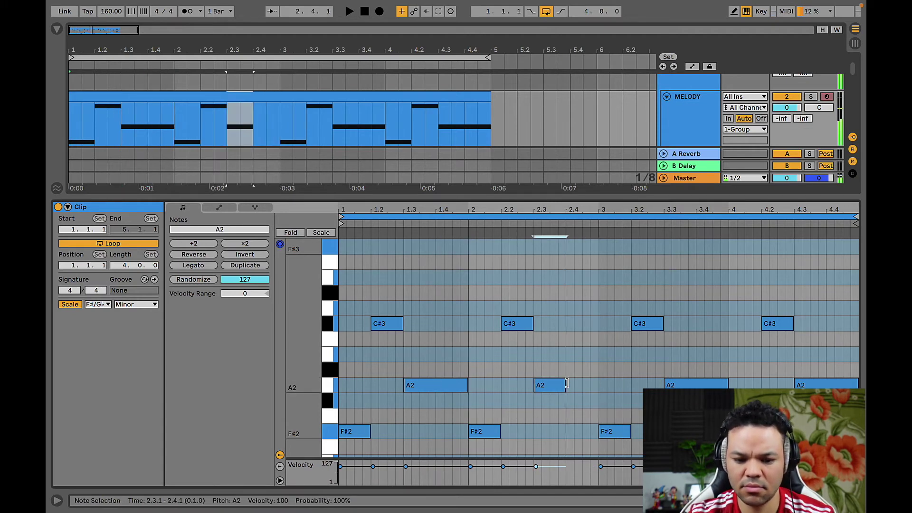
{"action": "double_click", "coordinate": [569, 355]}
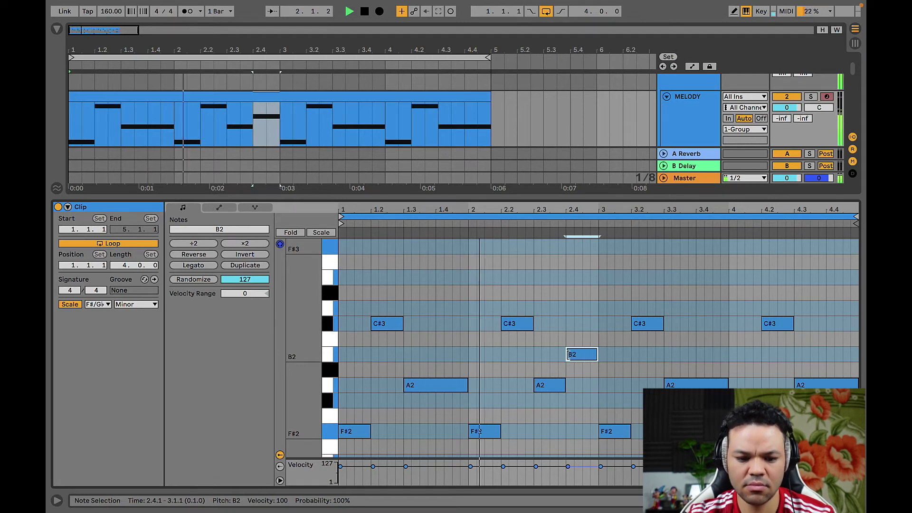
- Shorten the A2 at 4.3.1 to one beat, add a one-beat B2 at 4.4.1, and close the note editor
{"action": "scroll", "coordinate": [622, 373], "scroll_direction": "down", "scroll_amount": 1}
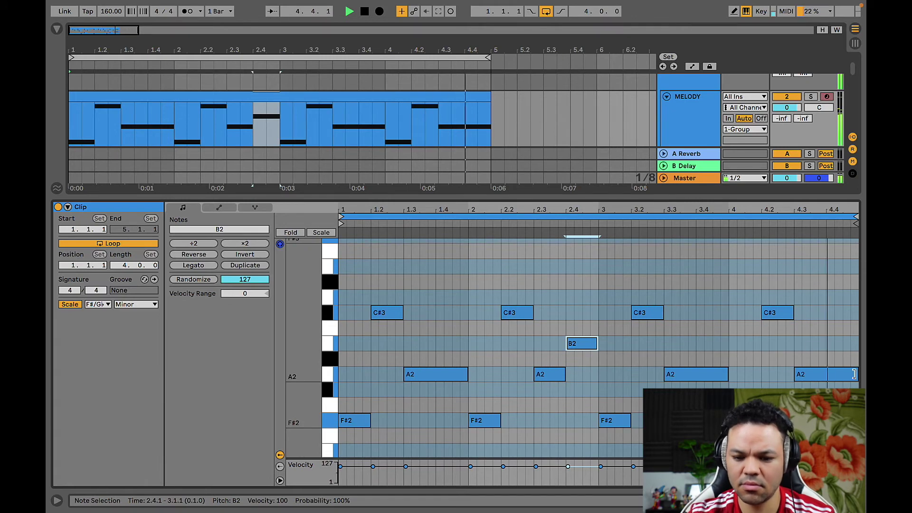
{"action": "key", "text": "space"}
{"action": "left_click_drag", "start_coordinate": [855, 374], "coordinate": [832, 374]}
{"action": "key", "text": "ctrl+d"}
{"action": "key", "text": "Up"}
{"action": "key", "text": "space"}
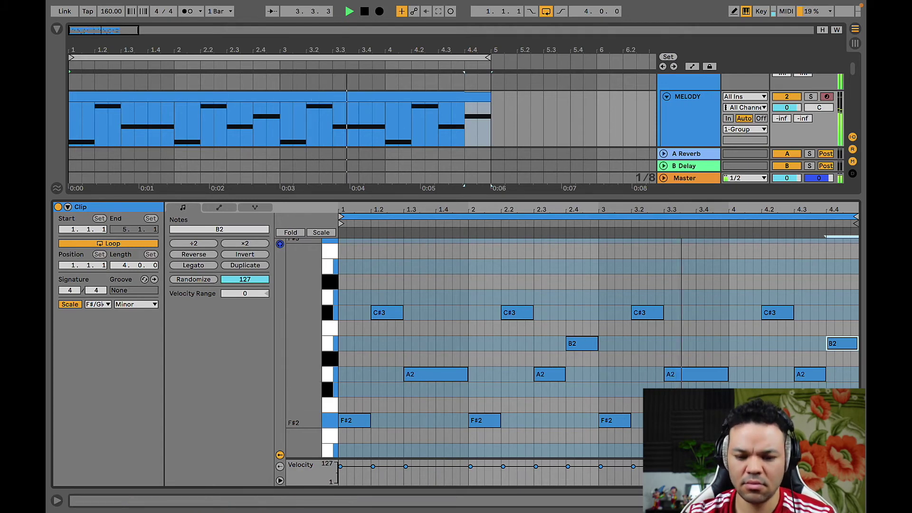
{"action": "key", "text": "shift+Tab"}
- In the extended arrangement, transpose all notes of the MELODY clip from bar 65 to 69 up one octave
{"action": "scroll", "coordinate": [485, 211], "scroll_direction": "up", "scroll_amount": 2}
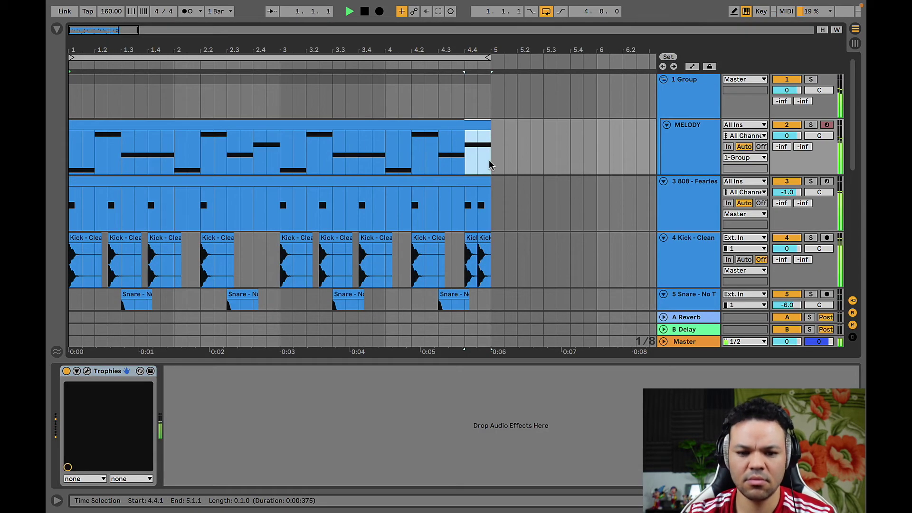
{"action": "scroll", "coordinate": [494, 164], "scroll_direction": "down", "scroll_amount": 6}
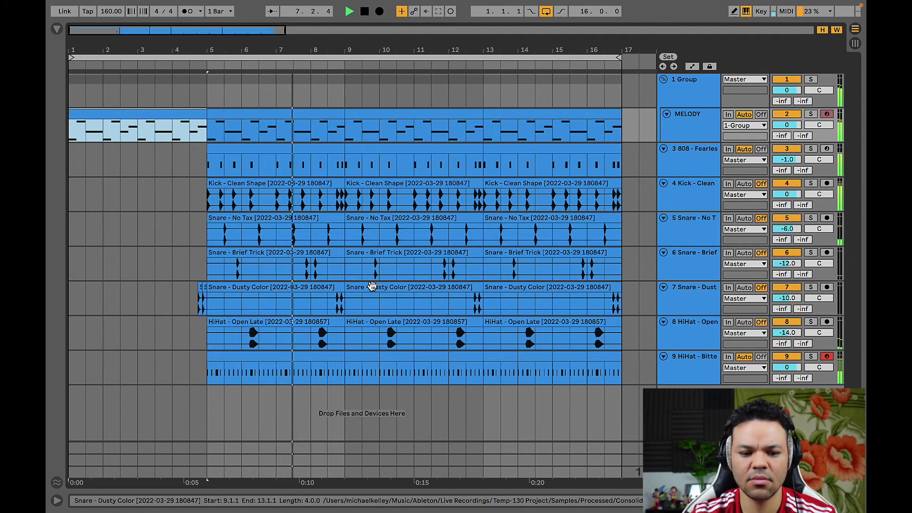
{"action": "left_click", "coordinate": [375, 288]}
{"action": "scroll", "coordinate": [393, 297], "scroll_direction": "right", "scroll_amount": 5}
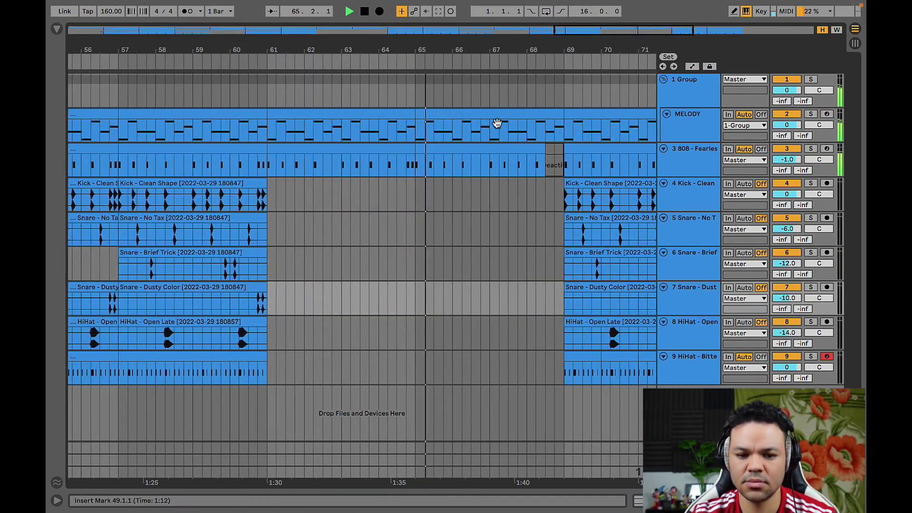
{"action": "double_click", "coordinate": [492, 119]}
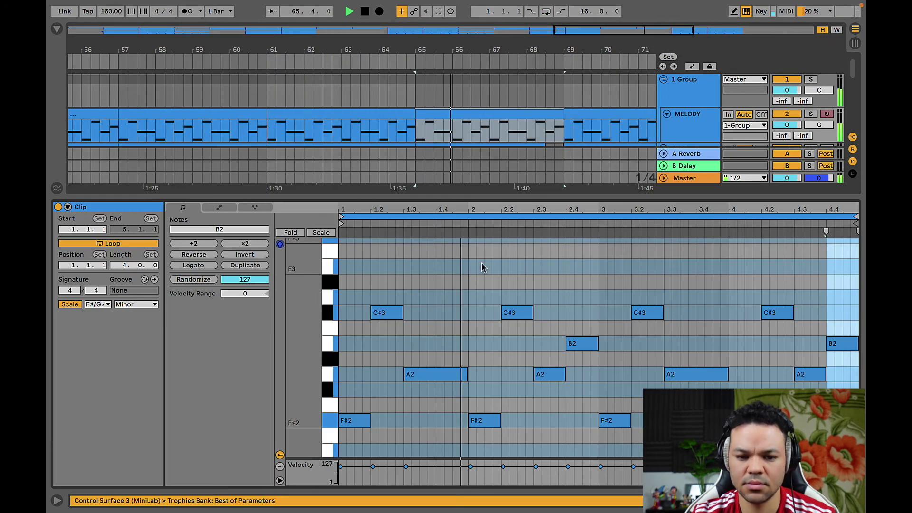
{"action": "key", "text": "ctrl+a"}
{"action": "key", "text": "shift+Up"}
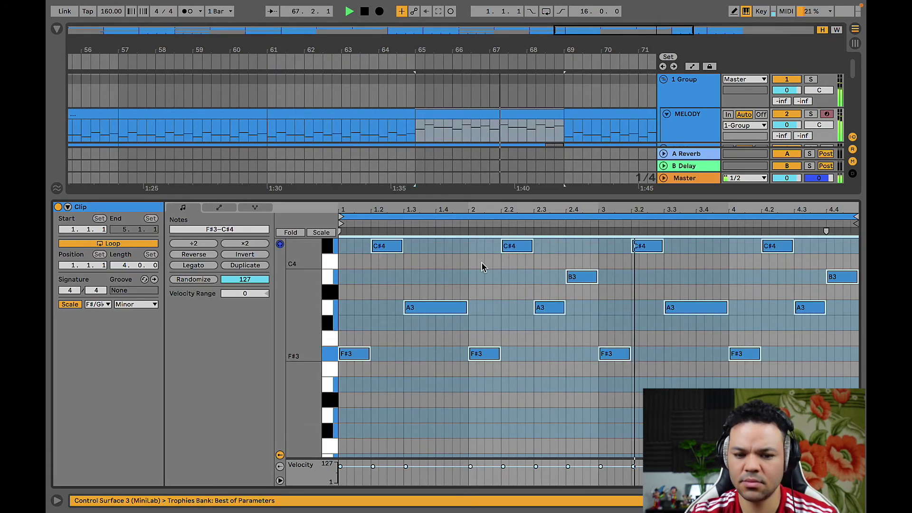
{"action": "key", "text": "shift+Tab"}
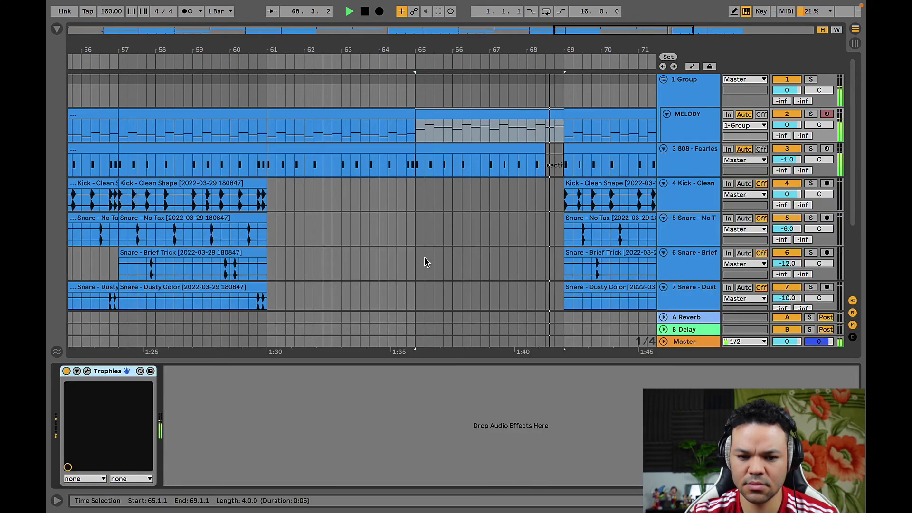
- Transpose all notes of the opening MELODY clip, from bar 1 to 5, up one octave
{"action": "scroll", "coordinate": [423, 256], "scroll_direction": "left", "scroll_amount": 15}
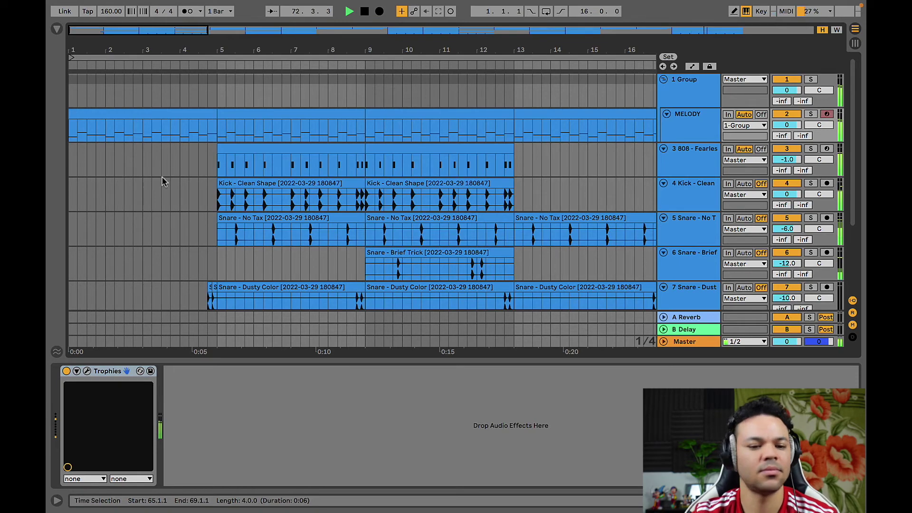
{"action": "key", "text": "space"}
{"action": "double_click", "coordinate": [135, 117]}
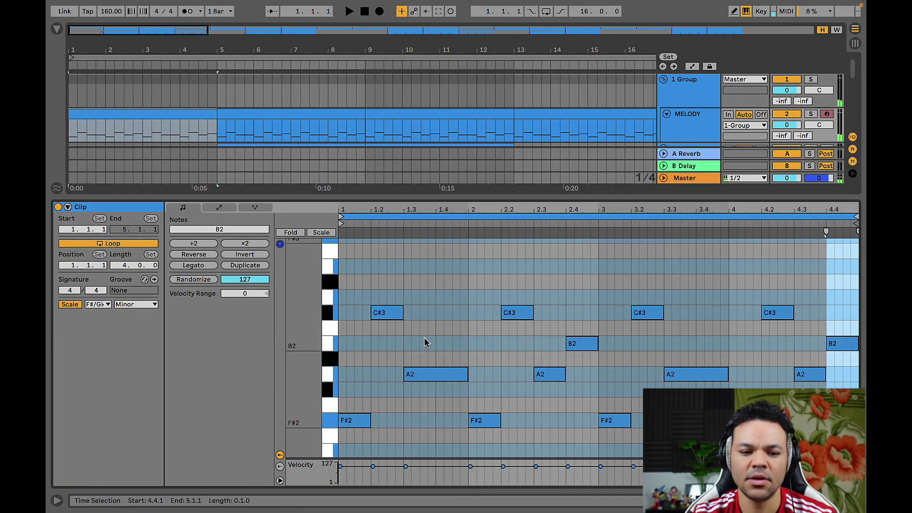
{"action": "key", "text": "ctrl+a"}
{"action": "key", "text": "shift+Up"}
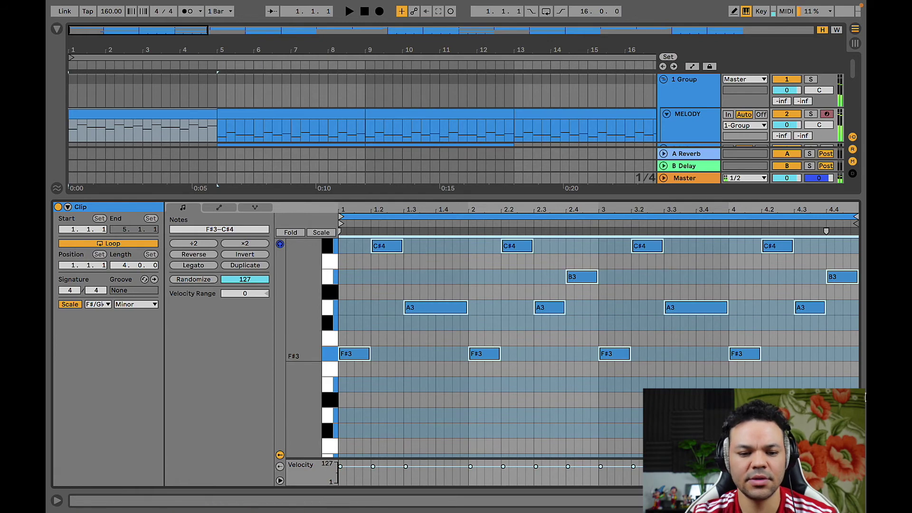
{"action": "key", "text": "shift+Tab"}
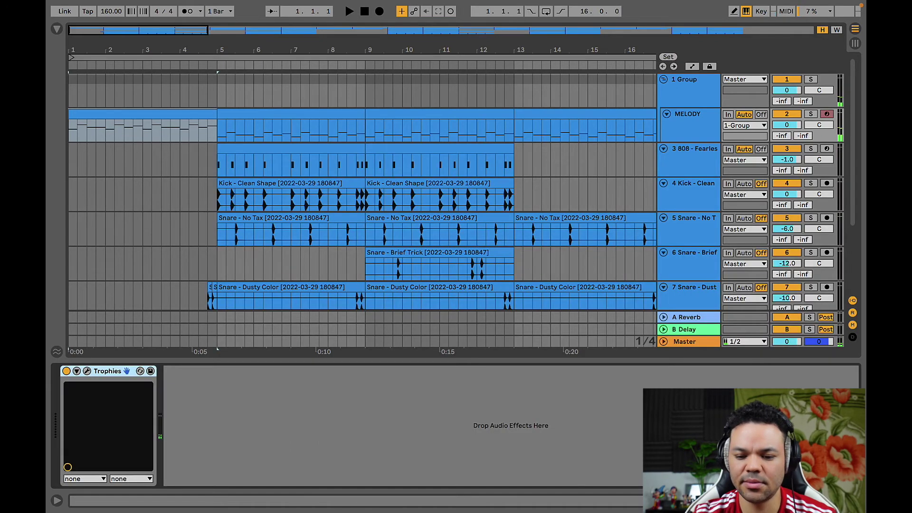
- Play back the opening of the arrangement and duplicate the time of the four-bar intro across all tracks
{"action": "left_click", "coordinate": [104, 112]}
{"action": "key", "text": "minus"}
{"action": "key", "text": "space"}
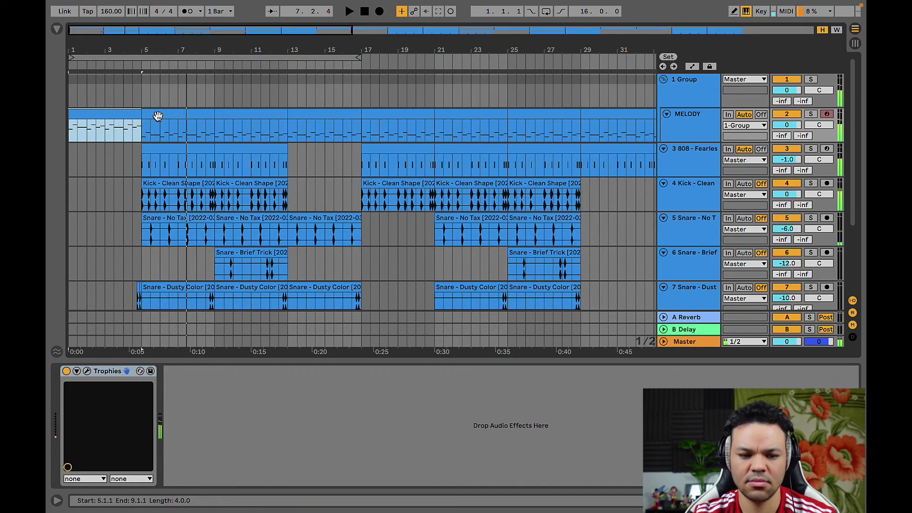
{"action": "key", "text": "space"}
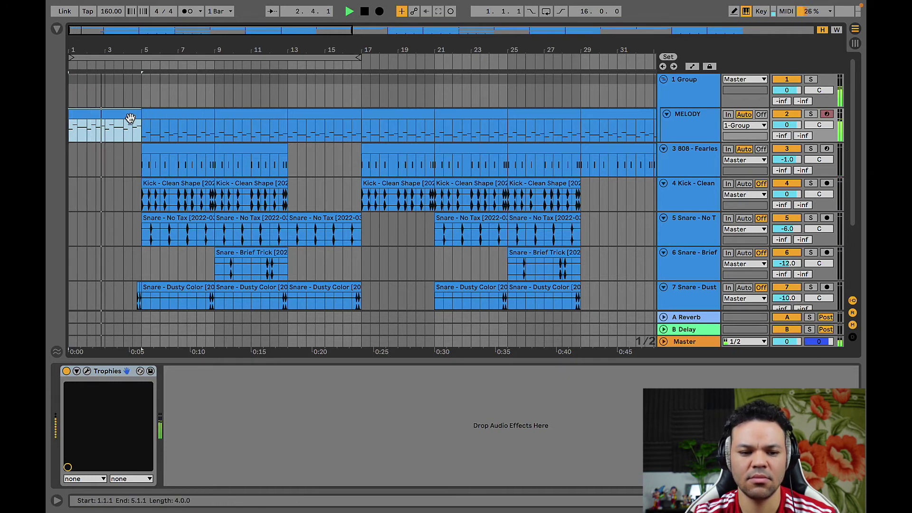
{"action": "key", "text": "ctrl+shift+d"}
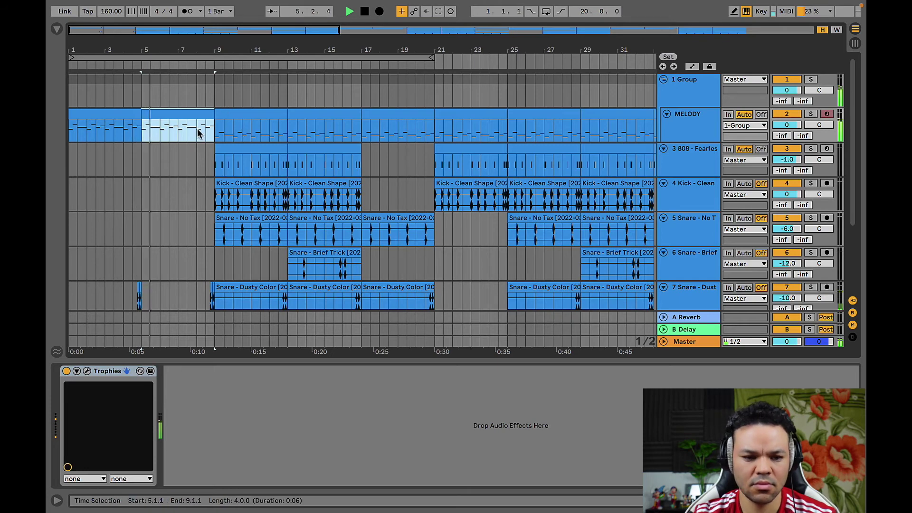
- Delete the leftover Snare - Dusty Color pickup just before bar 5 in the intro
{"action": "scroll", "coordinate": [196, 240], "scroll_direction": "down", "scroll_amount": 3}
{"action": "left_click_drag", "start_coordinate": [113, 259], "coordinate": [158, 265]}
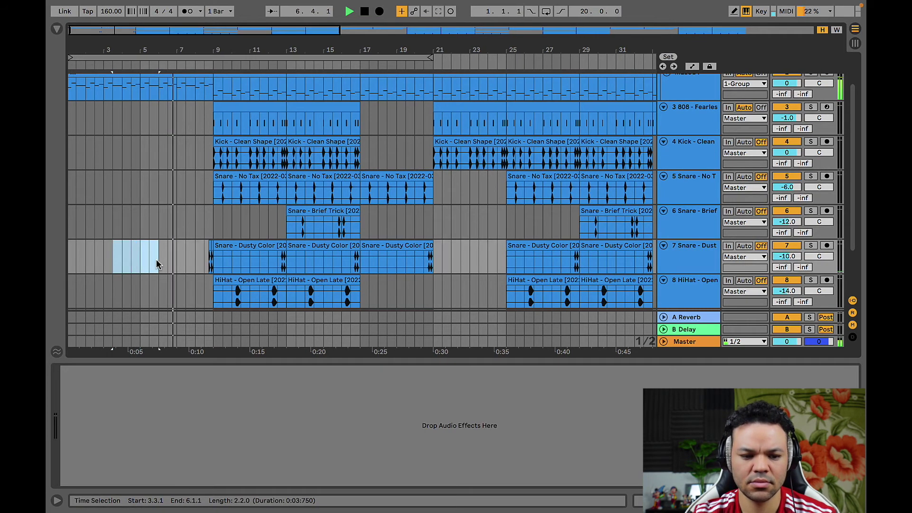
{"action": "scroll", "coordinate": [157, 261], "scroll_direction": "right", "scroll_amount": 3}
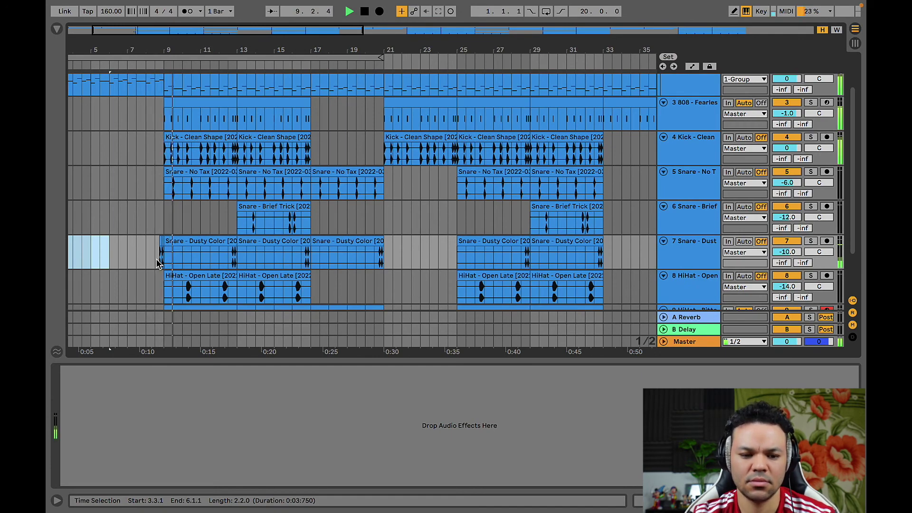
- Transpose all notes of the MELODY clip from bar 21 to 25 up one octave
{"action": "scroll", "coordinate": [157, 261], "scroll_direction": "up", "scroll_amount": 2}
{"action": "scroll", "coordinate": [156, 261], "scroll_direction": "right", "scroll_amount": 3}
{"action": "scroll", "coordinate": [155, 259], "scroll_direction": "left", "scroll_amount": 2}
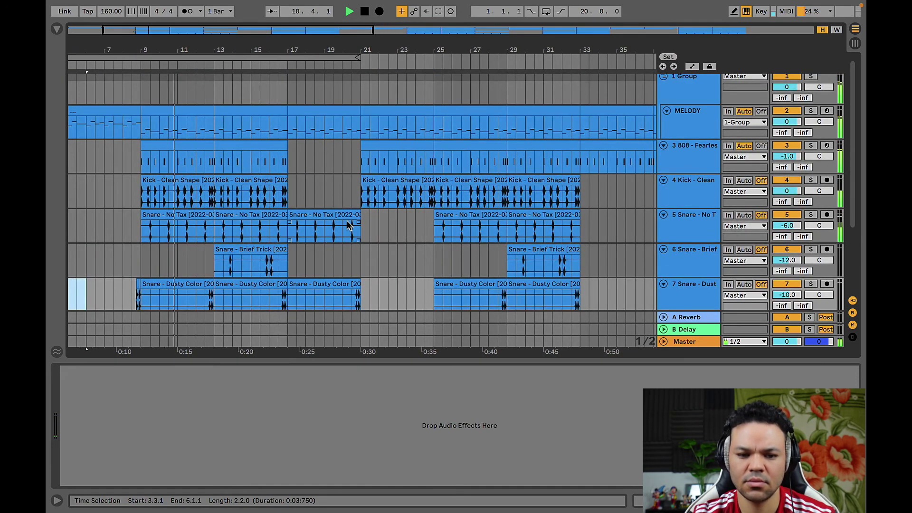
{"action": "scroll", "coordinate": [347, 225], "scroll_direction": "right", "scroll_amount": 10}
{"action": "scroll", "coordinate": [347, 223], "scroll_direction": "down", "scroll_amount": 2}
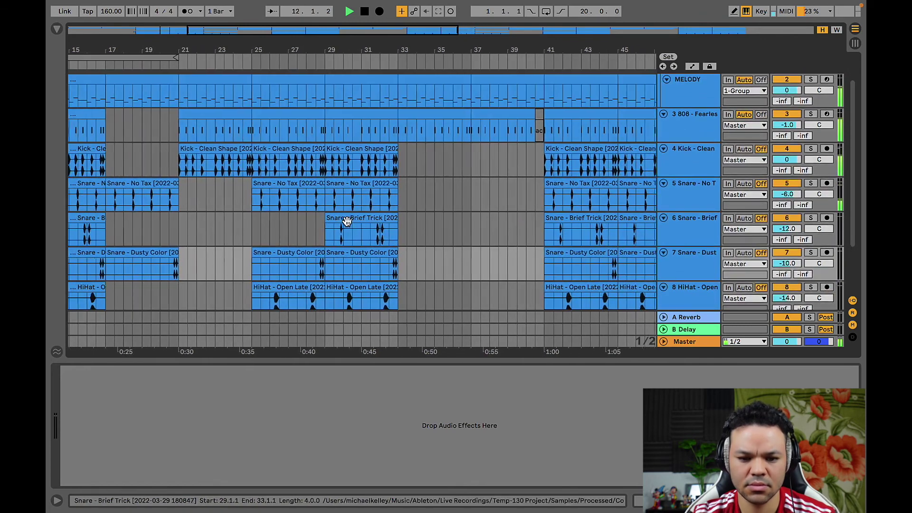
{"action": "scroll", "coordinate": [347, 221], "scroll_direction": "up", "scroll_amount": 2}
{"action": "scroll", "coordinate": [347, 221], "scroll_direction": "left", "scroll_amount": 3}
{"action": "double_click", "coordinate": [275, 121]}
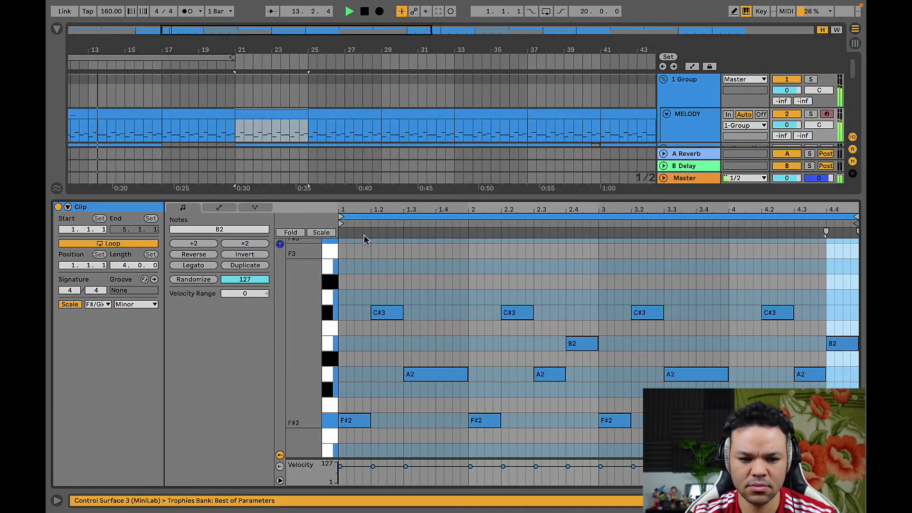
{"action": "key", "text": "ctrl+a"}
{"action": "key", "text": "shift+Up"}
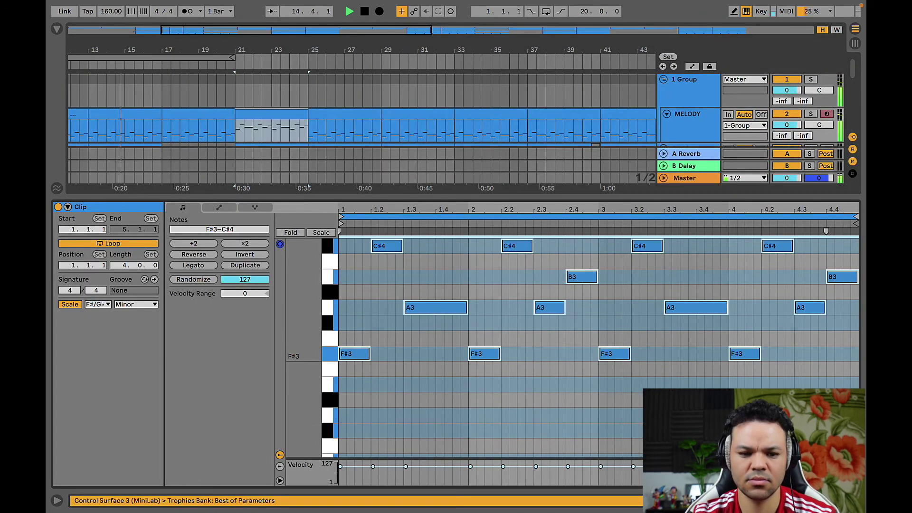
{"action": "key", "text": "shift+Tab"}
- Review the arrangement's later sections during playback to find further MELODY clips suited to an octave change
{"action": "scroll", "coordinate": [459, 303], "scroll_direction": "down", "scroll_amount": 1}
{"action": "scroll", "coordinate": [459, 303], "scroll_direction": "right", "scroll_amount": 1}
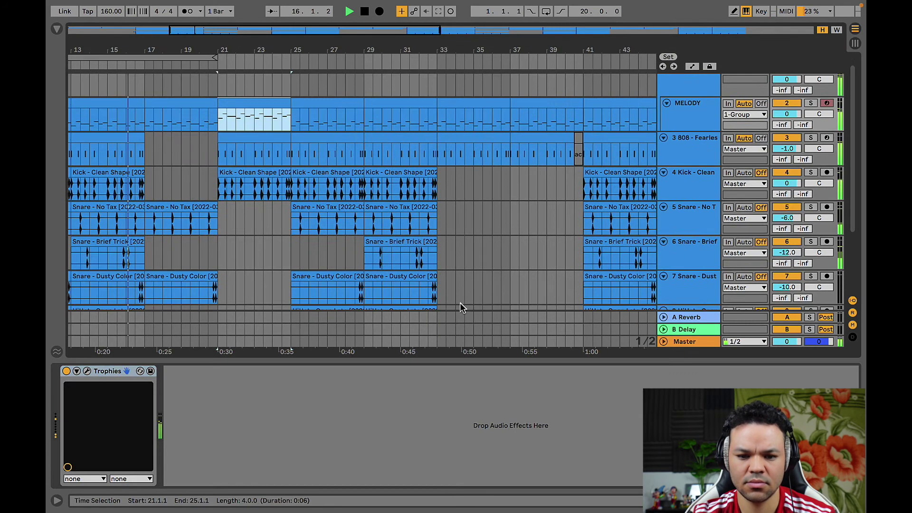
{"action": "scroll", "coordinate": [250, 104], "scroll_direction": "right", "scroll_amount": 2}
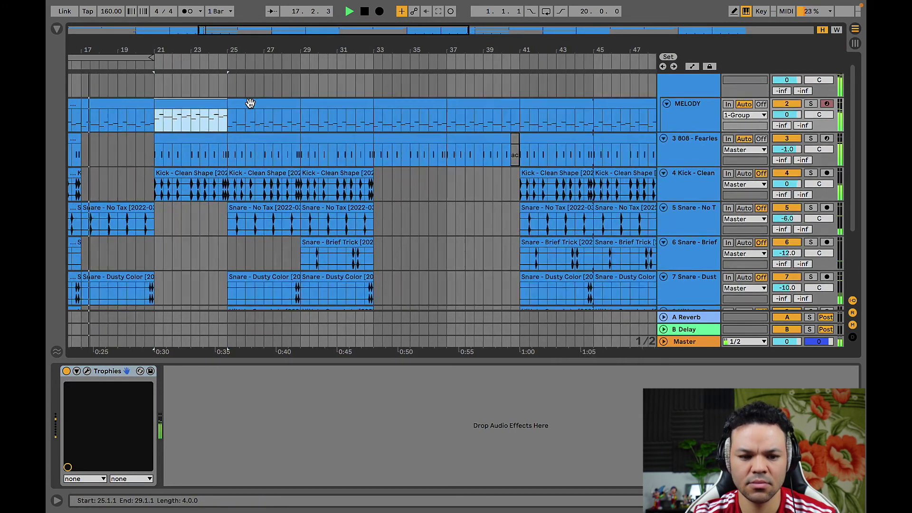
{"action": "scroll", "coordinate": [250, 104], "scroll_direction": "left", "scroll_amount": 6}
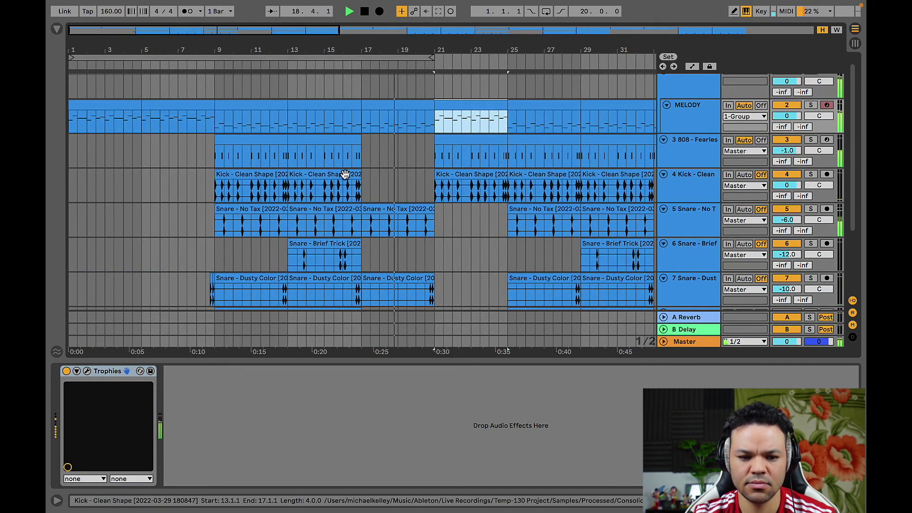
{"action": "scroll", "coordinate": [343, 173], "scroll_direction": "right", "scroll_amount": 2}
{"action": "scroll", "coordinate": [345, 173], "scroll_direction": "right", "scroll_amount": 4}
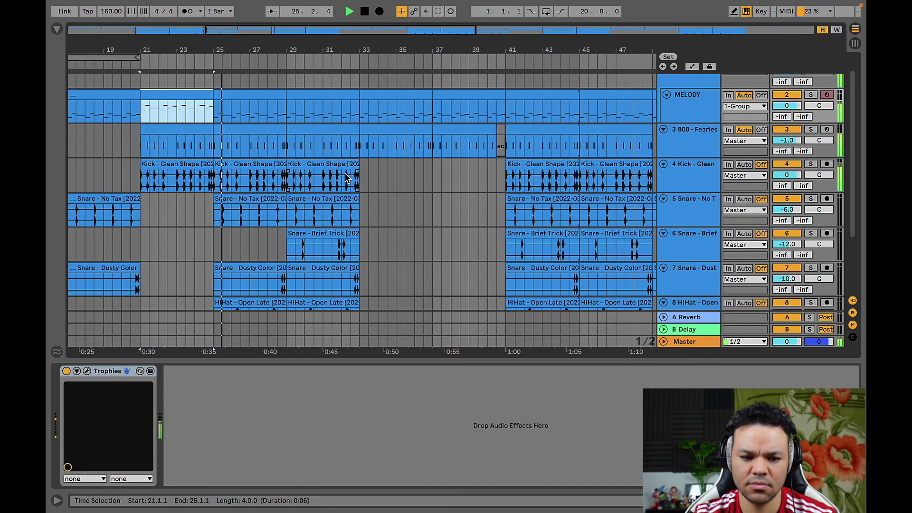
{"action": "scroll", "coordinate": [346, 178], "scroll_direction": "right", "scroll_amount": 6}
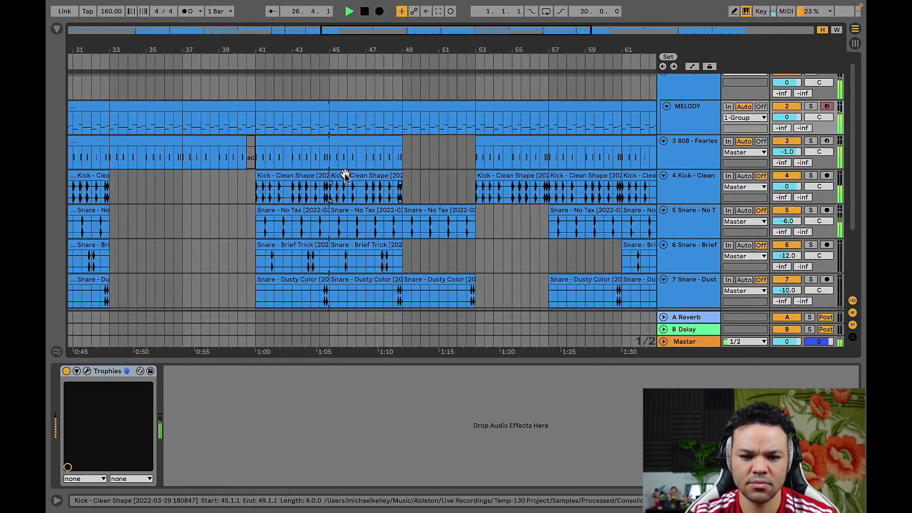
{"action": "scroll", "coordinate": [431, 108], "scroll_direction": "right", "scroll_amount": 10}
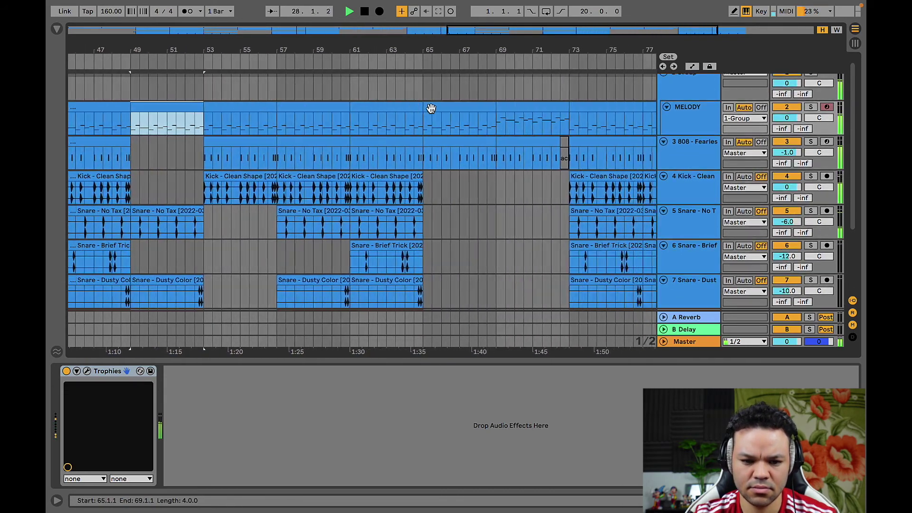
{"action": "scroll", "coordinate": [431, 108], "scroll_direction": "left", "scroll_amount": 15}
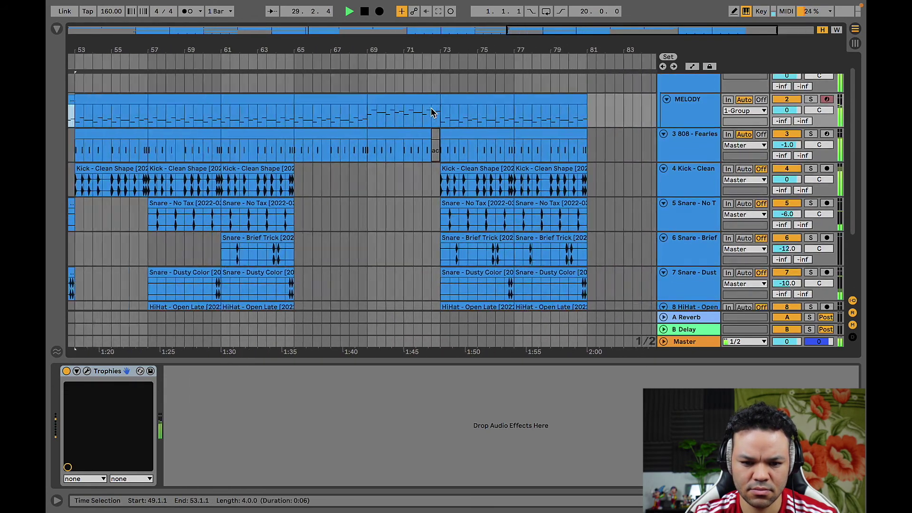
- Transpose the MELODY clip from bar 37 to 41 up one octave
{"action": "scroll", "coordinate": [432, 112], "scroll_direction": "left", "scroll_amount": 8}
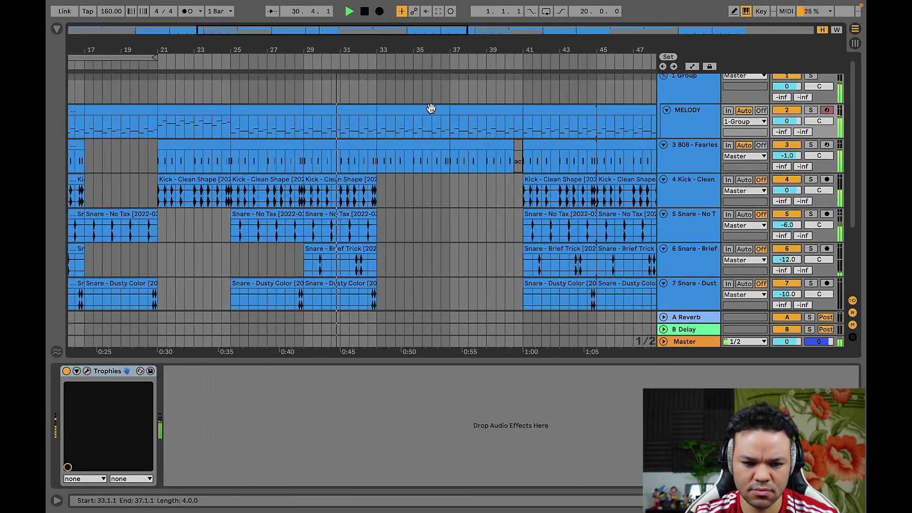
{"action": "scroll", "coordinate": [431, 108], "scroll_direction": "right", "scroll_amount": 5}
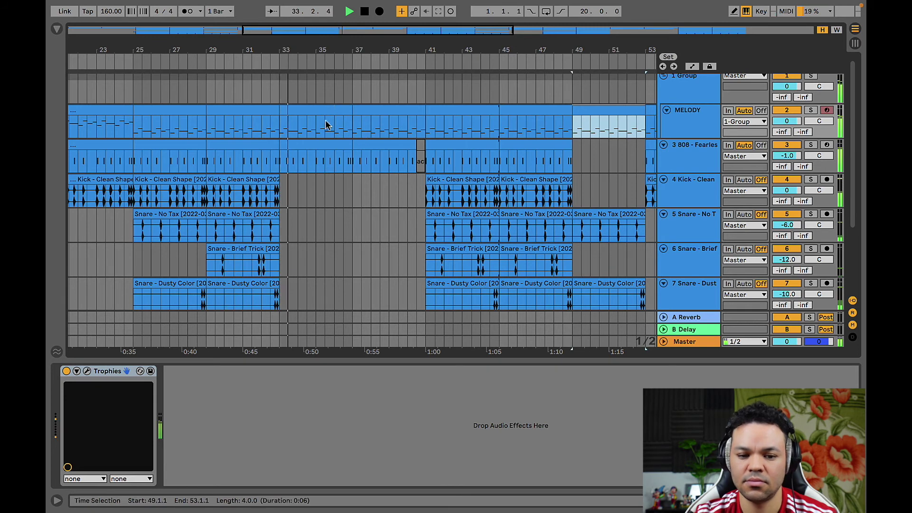
{"action": "left_click", "coordinate": [377, 111]}
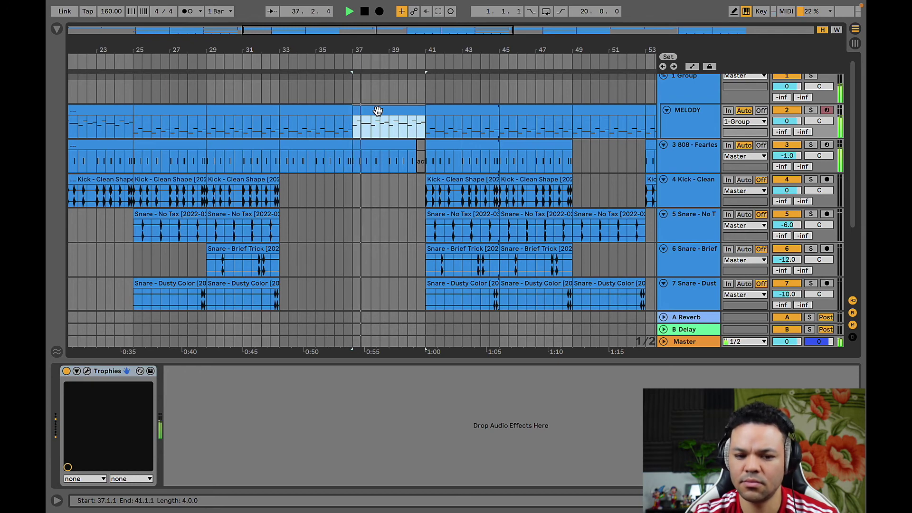
{"action": "scroll", "coordinate": [378, 111], "scroll_direction": "right", "scroll_amount": 10}
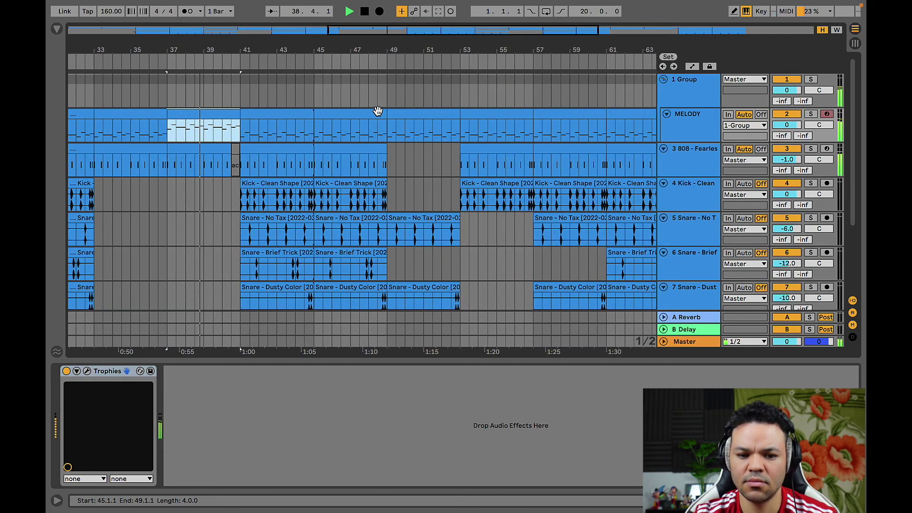
{"action": "scroll", "coordinate": [378, 115], "scroll_direction": "right", "scroll_amount": 4}
{"action": "left_click", "coordinate": [470, 105]}
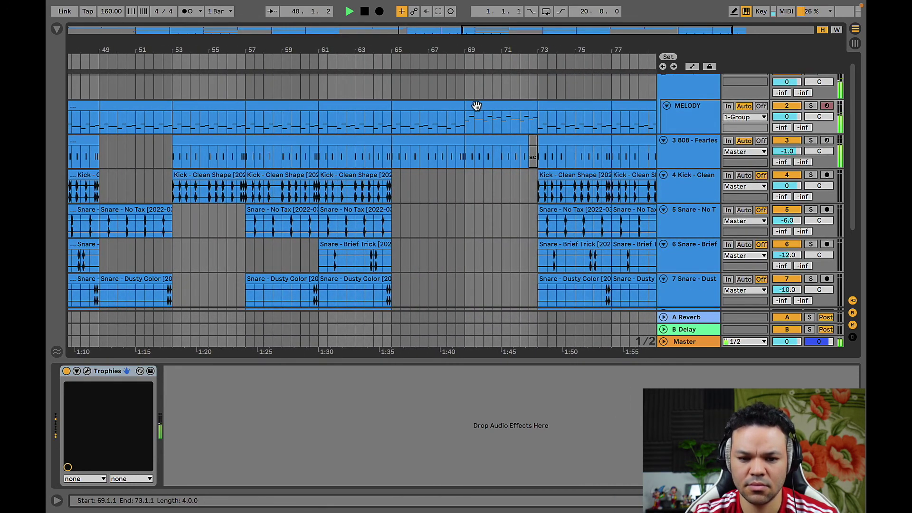
{"action": "scroll", "coordinate": [477, 106], "scroll_direction": "right", "scroll_amount": 5}
{"action": "scroll", "coordinate": [477, 106], "scroll_direction": "left", "scroll_amount": 20}
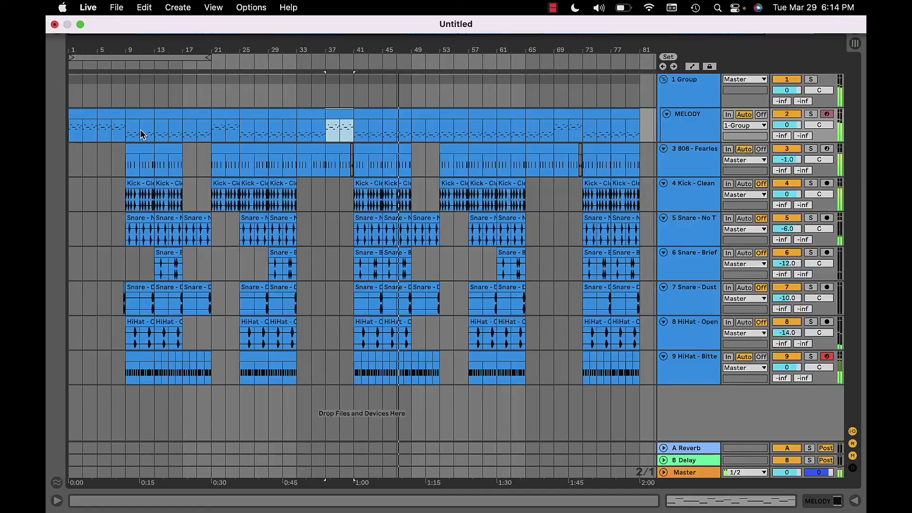
- Save the Live Set as "Youtube Beat 3" in the MK GOT BEATZ folder
{"action": "key", "text": "super+s"}
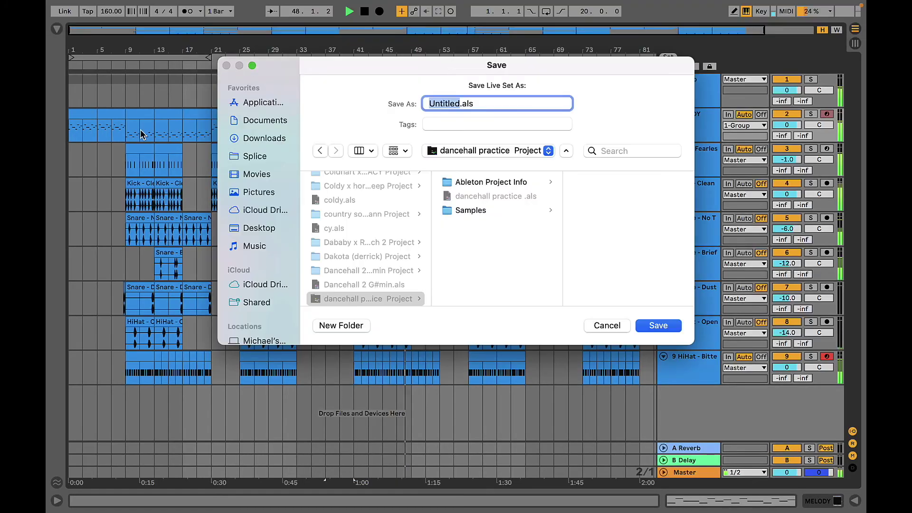
{"action": "left_click", "coordinate": [455, 155]}
{"action": "left_click", "coordinate": [457, 165]}
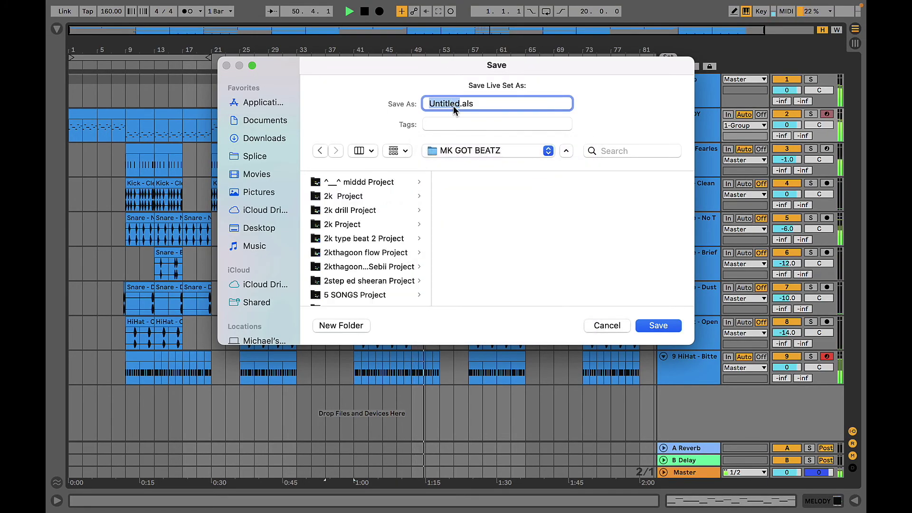
{"action": "type", "text": "Youtube Beat 3"}
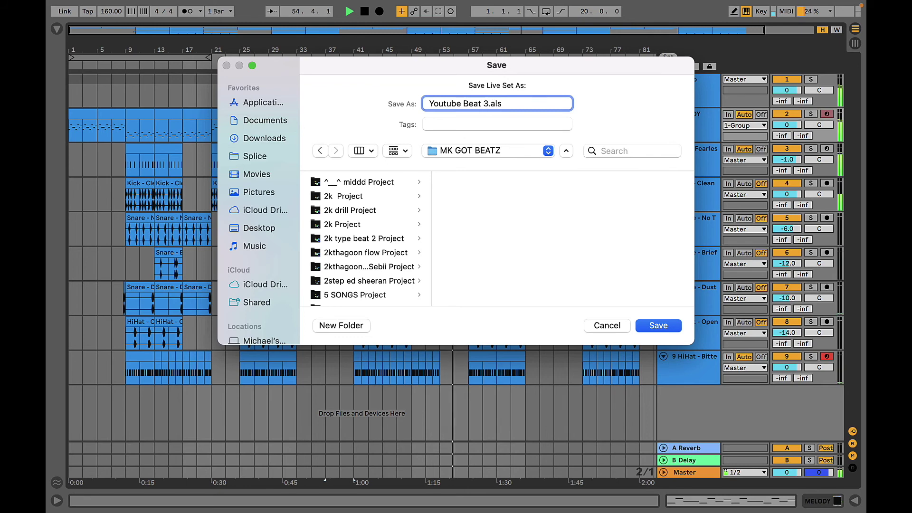
{"action": "left_click", "coordinate": [655, 324]}
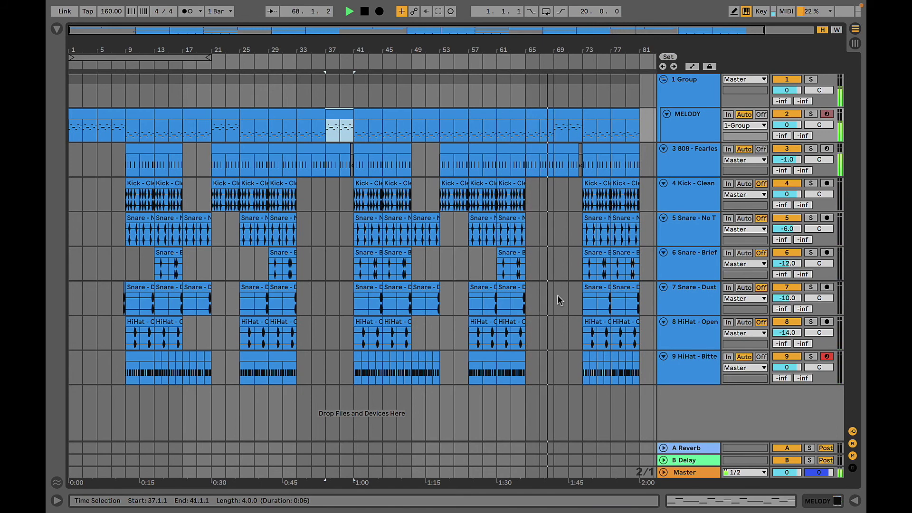
- Duplicate the clips on all tracks from MELODY to HiHat - Bitter between bars 73 and 81 so they repeat up to bar 89
{"action": "scroll", "coordinate": [560, 301], "scroll_direction": "right", "scroll_amount": 3}
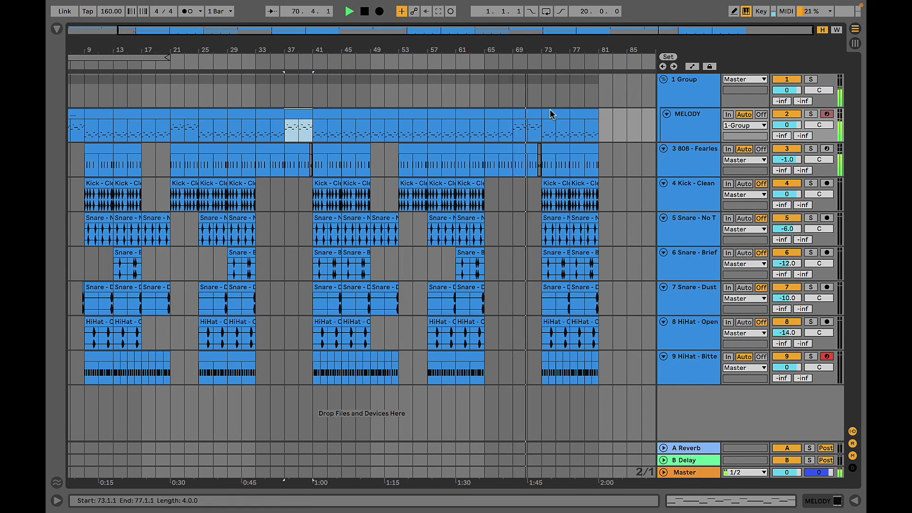
{"action": "left_click", "coordinate": [562, 119]}
{"action": "key", "text": "shift+Down"}
{"action": "key", "text": "shift+Down"}
{"action": "key", "text": "shift+Down"}
{"action": "key", "text": "shift+Down"}
{"action": "key", "text": "shift+Down"}
{"action": "key", "text": "shift+Down"}
{"action": "key", "text": "shift+Down"}
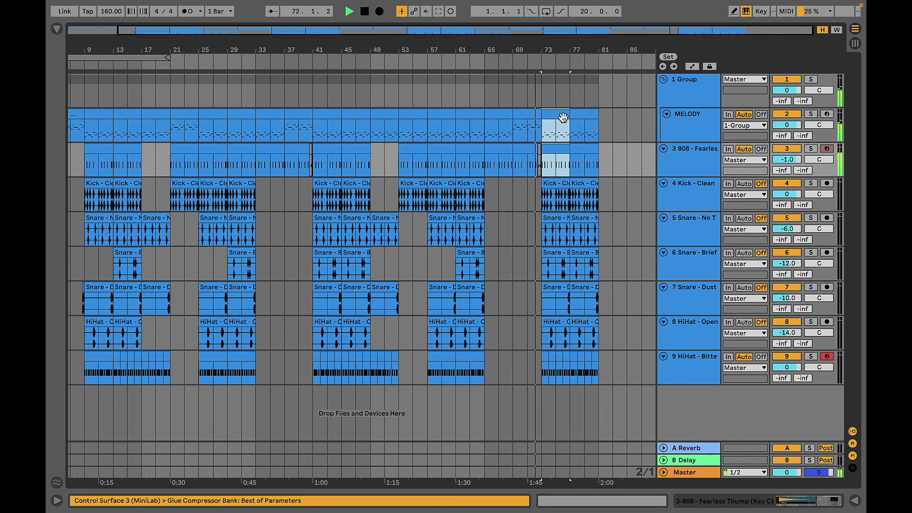
{"action": "key", "text": "shift+Right"}
{"action": "key", "text": "shift+Right"}
{"action": "key", "text": "shift+Right"}
{"action": "key", "text": "shift+Left"}
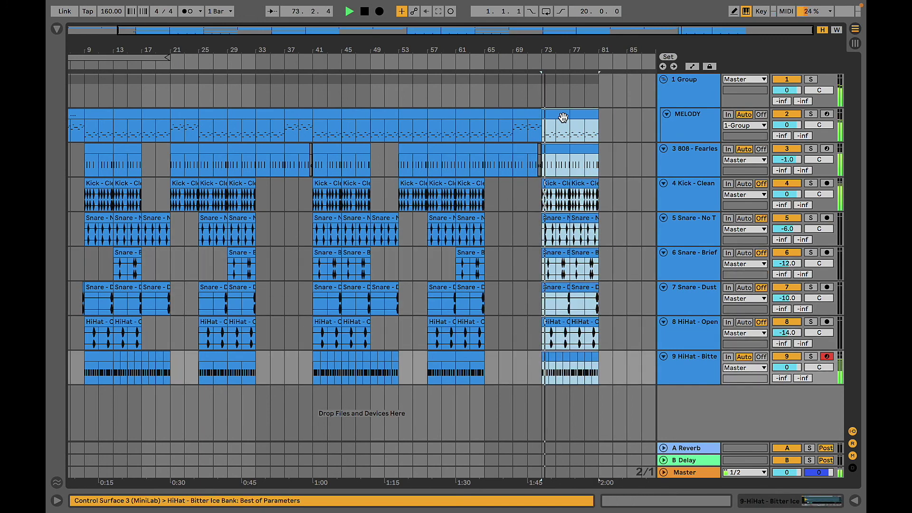
{"action": "key", "text": "ctrl+d"}
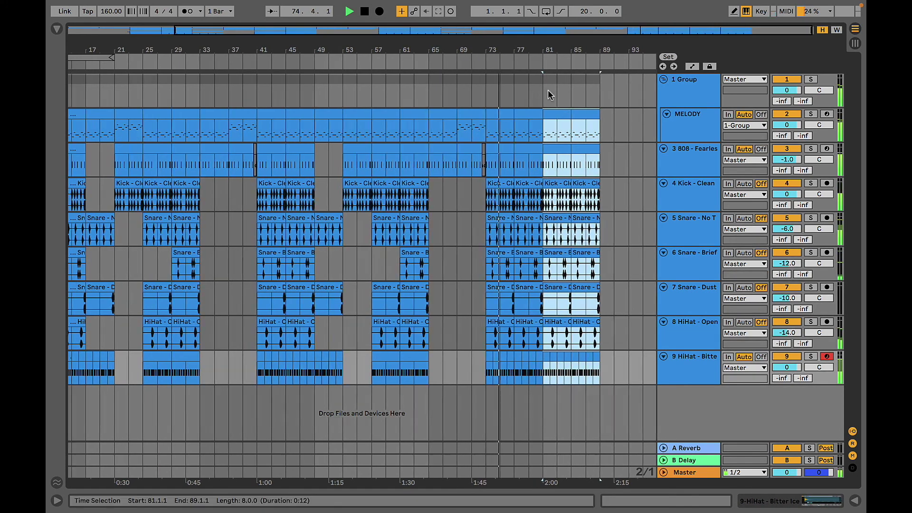
- Turn on arrangement looping and extend the loop region's end to bar 89 so it covers the whole song
{"action": "left_click", "coordinate": [629, 407]}
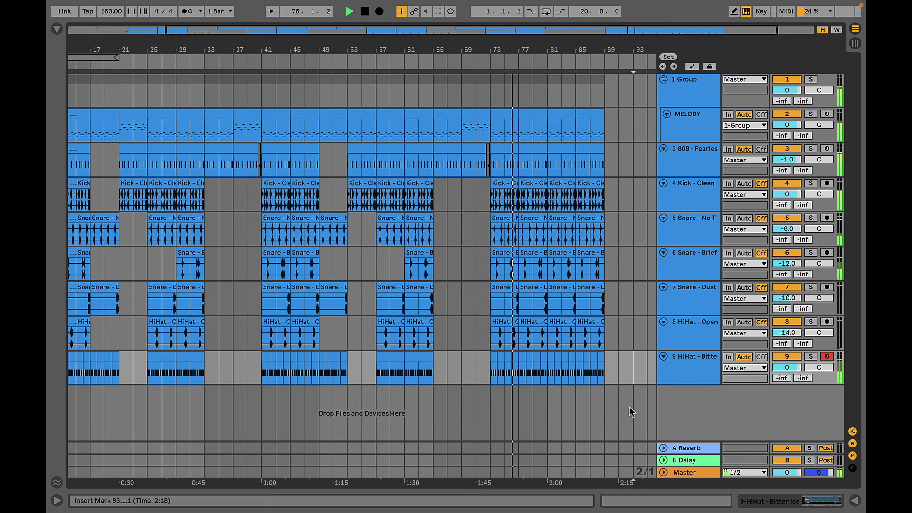
{"action": "key", "text": "ctrl+a"}
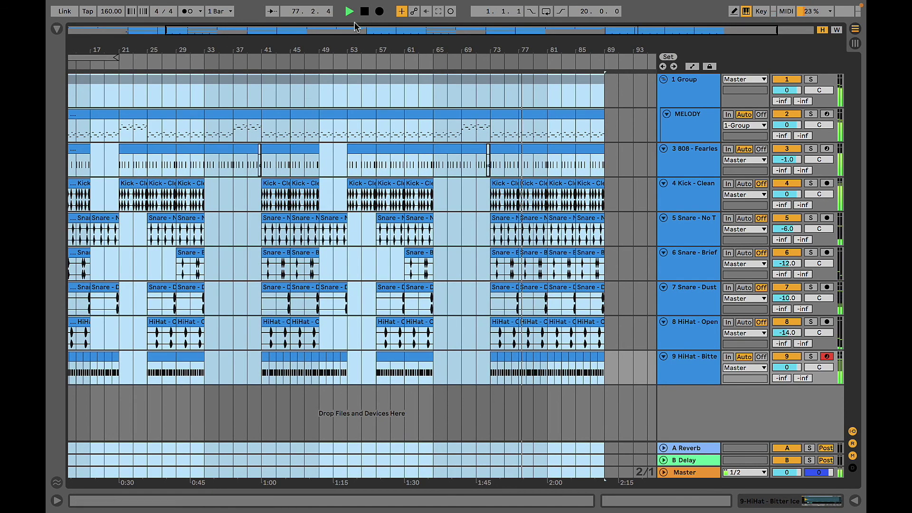
{"action": "left_click", "coordinate": [545, 13]}
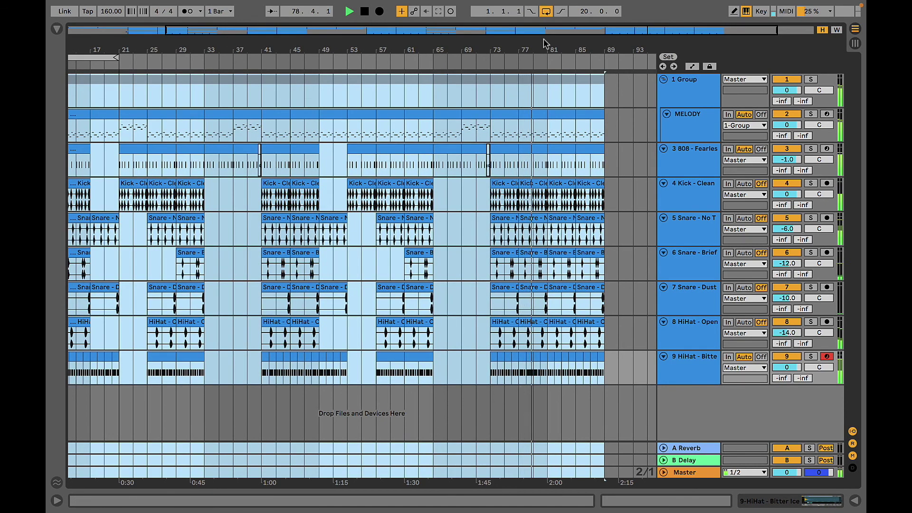
{"action": "left_click", "coordinate": [628, 139]}
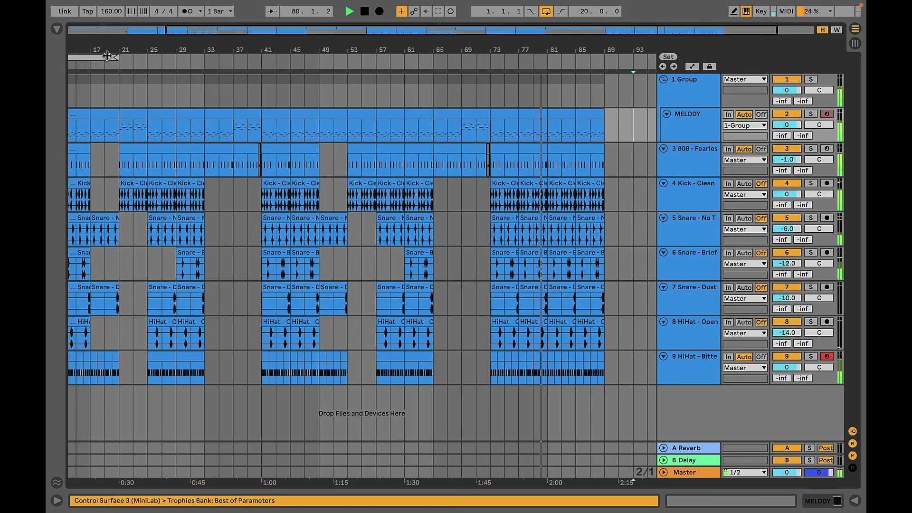
{"action": "left_click_drag", "start_coordinate": [115, 60], "coordinate": [603, 59]}
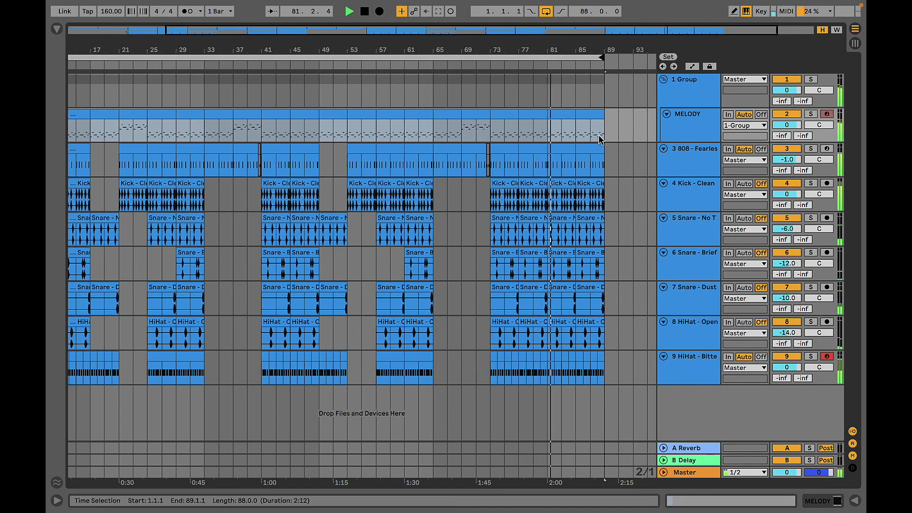
- Add two more copies of the last four-bar MELODY clip from bar 89 to 97 as an outro, extending the loop region to match
{"action": "scroll", "coordinate": [591, 247], "scroll_direction": "left", "scroll_amount": 5}
{"action": "left_click", "coordinate": [376, 368]}
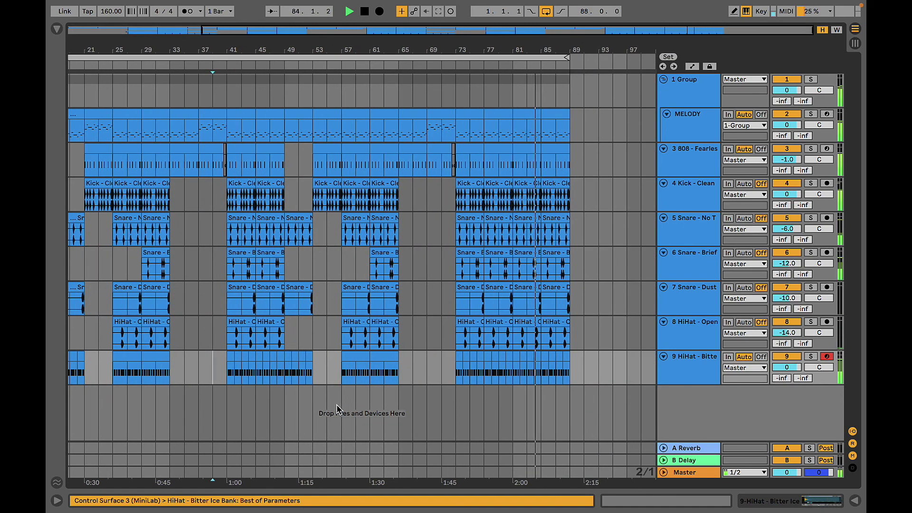
{"action": "left_click", "coordinate": [559, 115]}
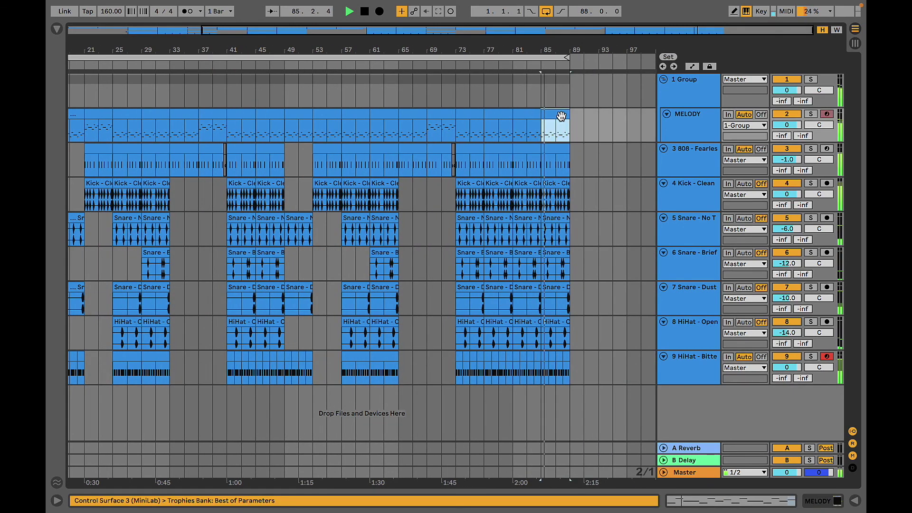
{"action": "key", "text": "super+d"}
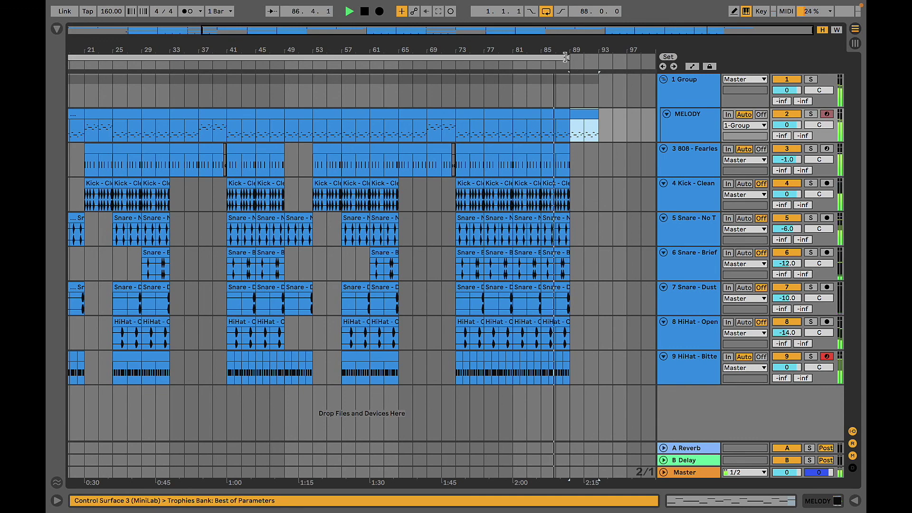
{"action": "left_click_drag", "start_coordinate": [566, 58], "coordinate": [594, 71]}
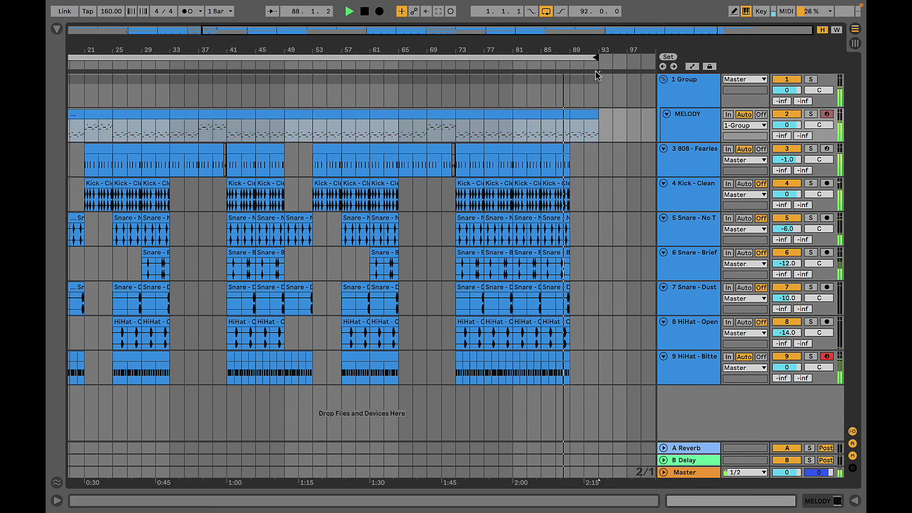
{"action": "left_click", "coordinate": [587, 116]}
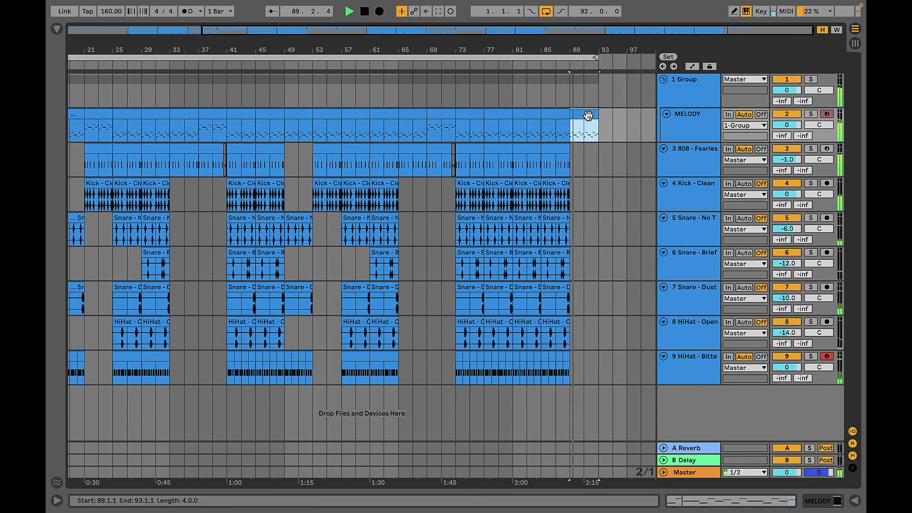
{"action": "key", "text": "super+d"}
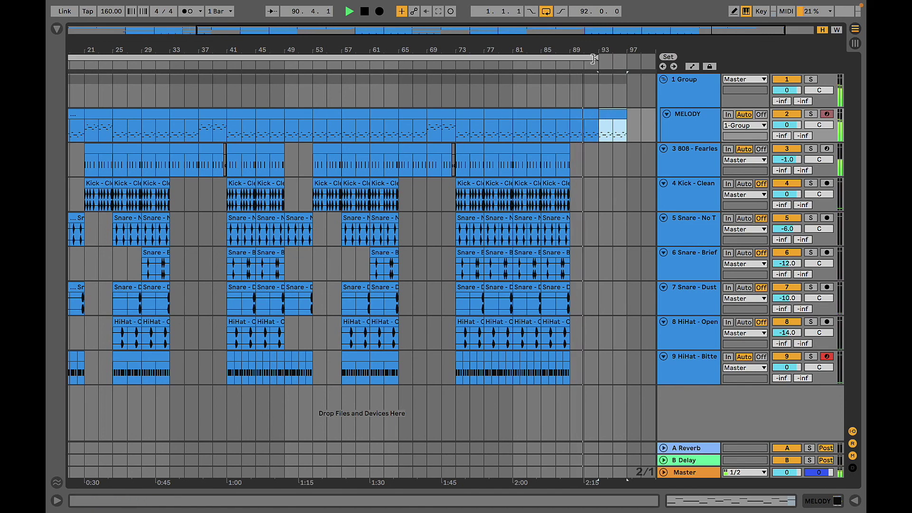
- Transpose all notes of the final MELODY clip from bar 93 to 97 up one octave
{"action": "double_click", "coordinate": [609, 116]}
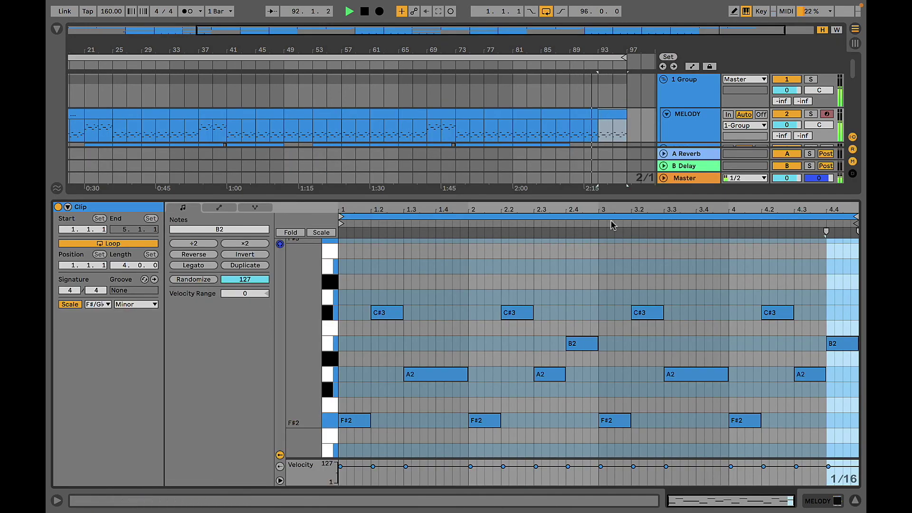
{"action": "key", "text": "super+a"}
{"action": "key", "text": "shift+Up"}
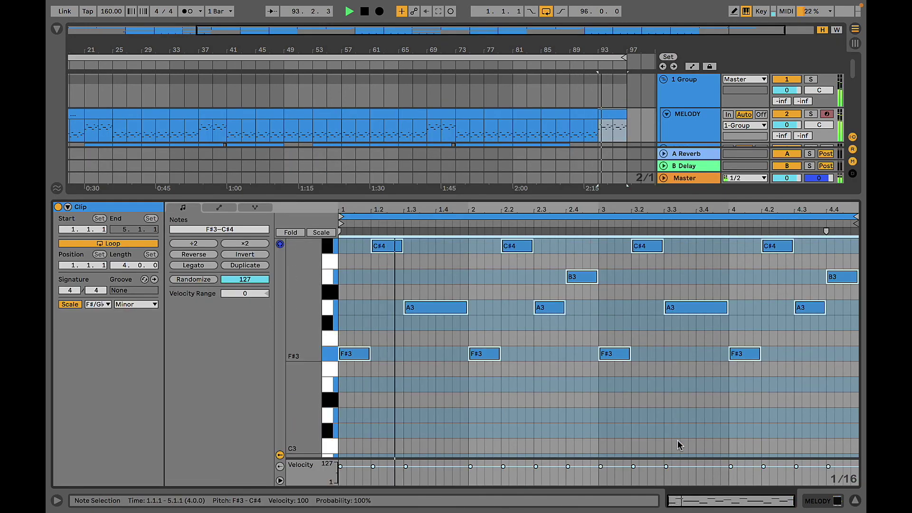
{"action": "left_click", "coordinate": [801, 496]}
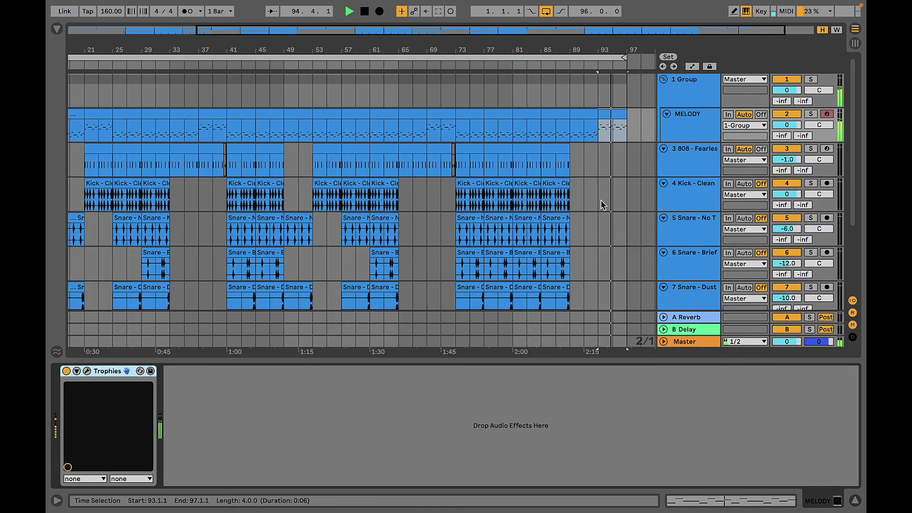